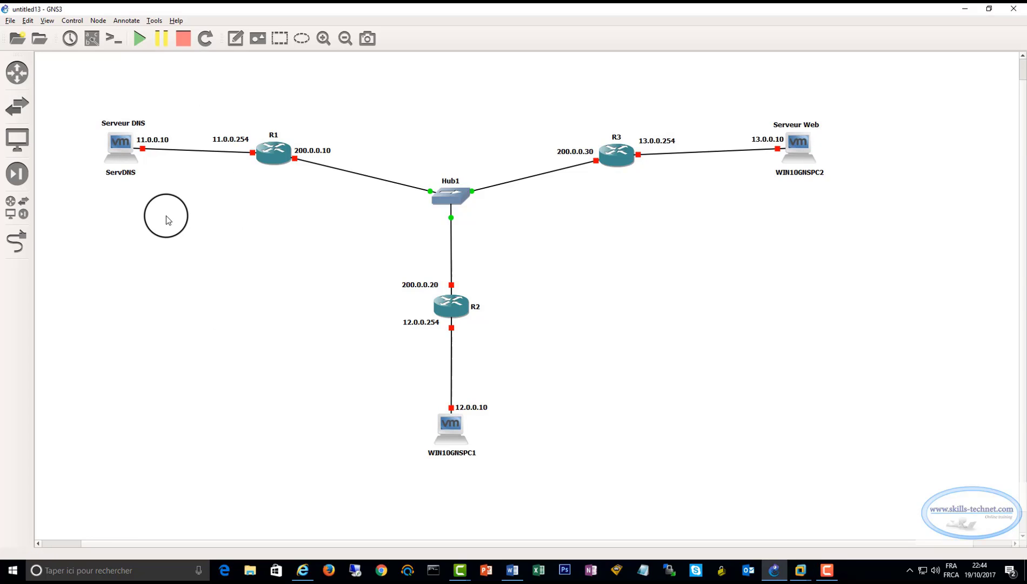
# Start the ServDNS virtual machine and sign in to its Windows Server session with the account password
pyautogui.rightClick(119, 144)
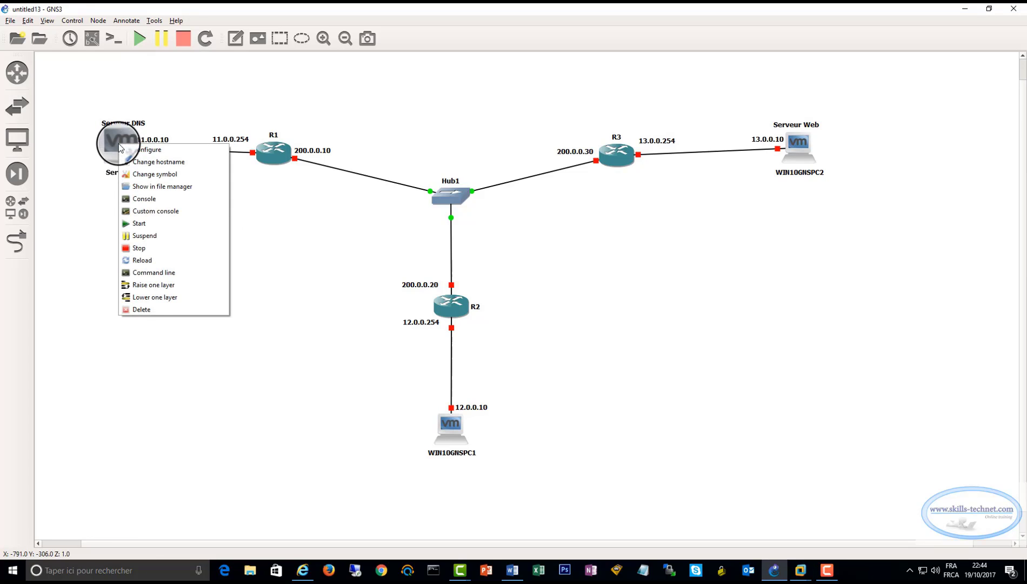
pyautogui.click(135, 225)
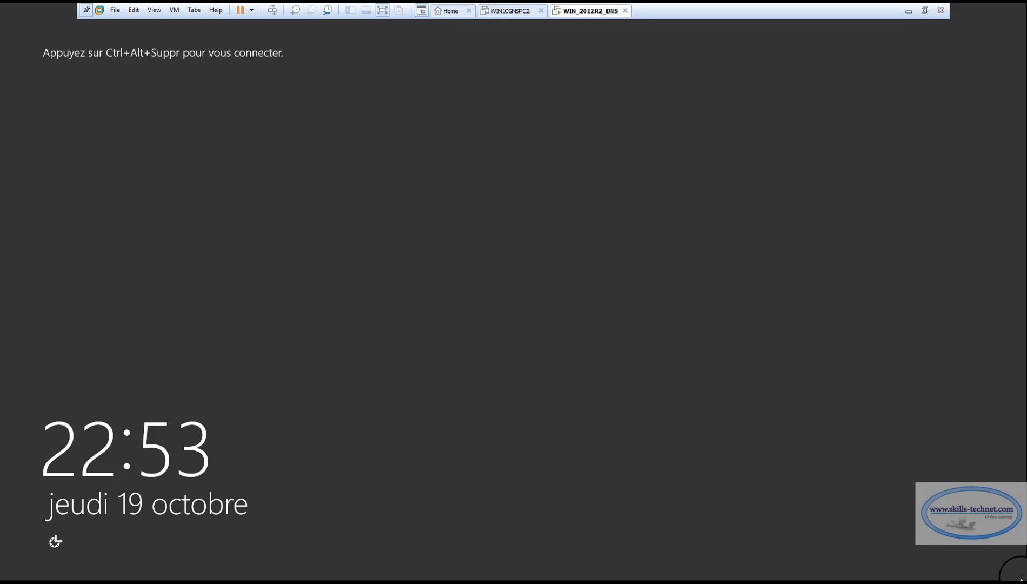
pyautogui.click(174, 13)
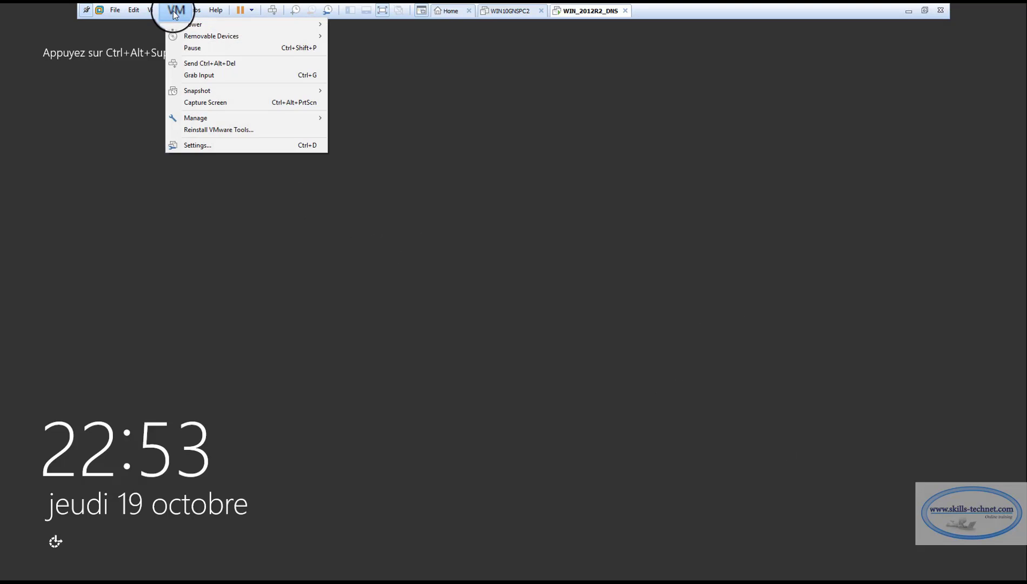
pyautogui.click(203, 64)
pyautogui.press('capslock')
pyautogui.write('•')
pyautogui.press('capslock')
pyautogui.write('•••••')
pyautogui.press('Return')
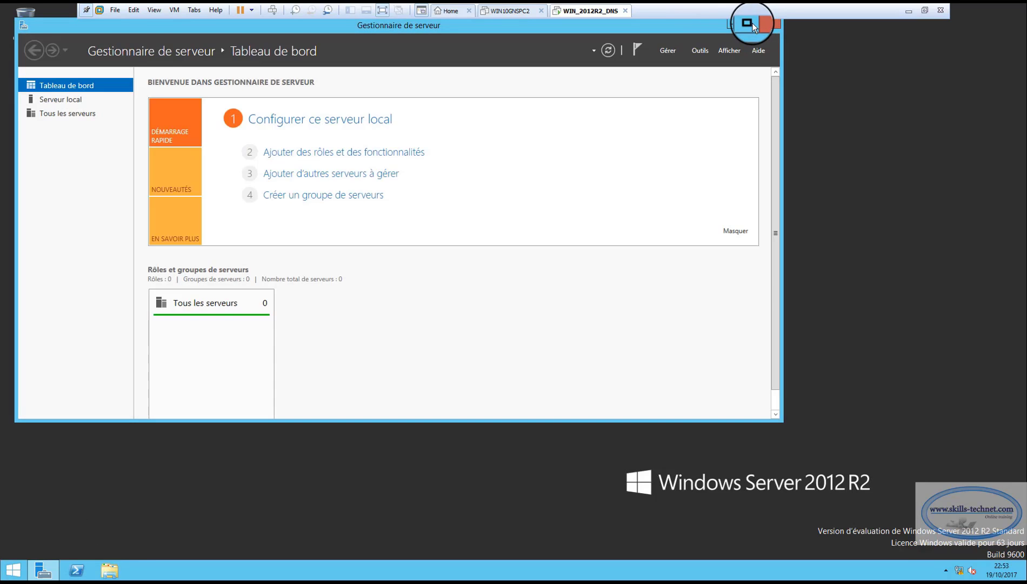
# Maximize the server manager, open the DNS management console and narrow its tree pane
pyautogui.click(752, 23)
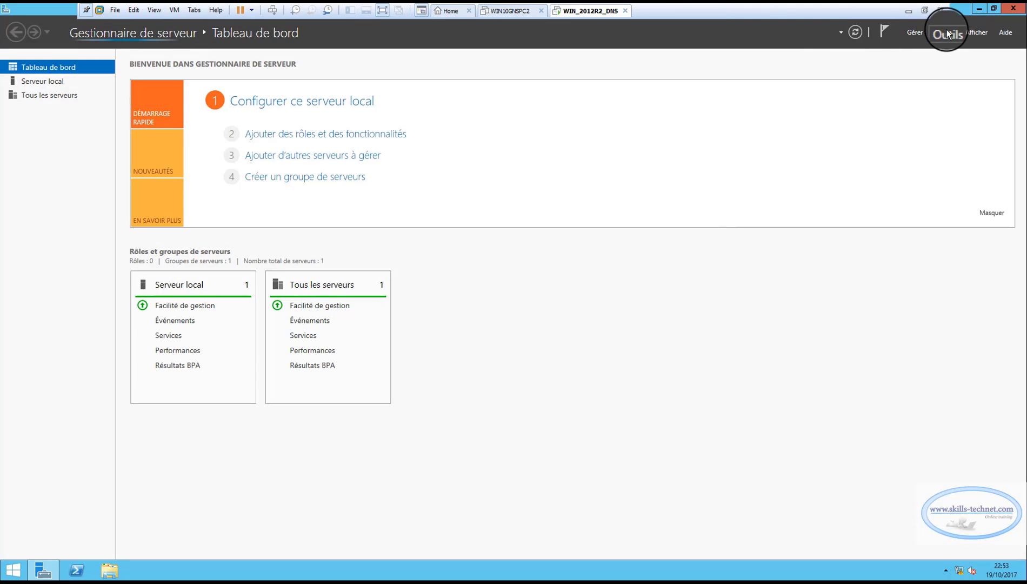
pyautogui.click(947, 32)
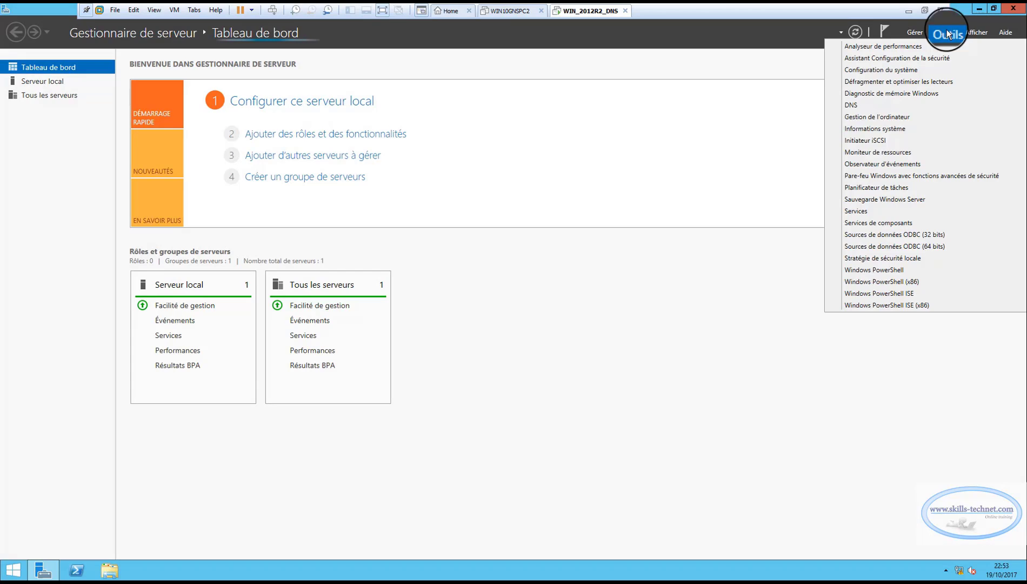
pyautogui.click(847, 107)
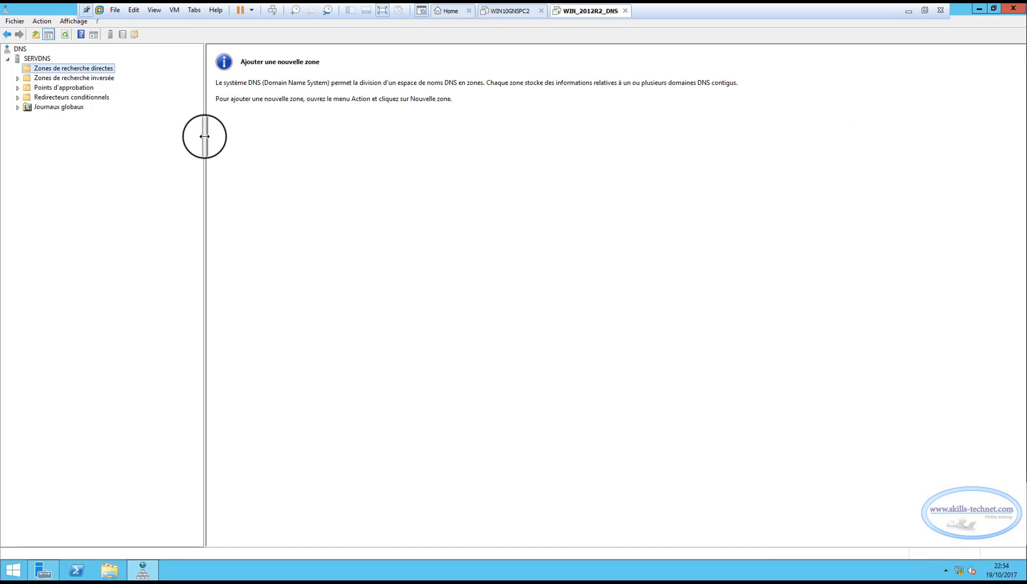
pyautogui.moveTo(204, 136); pyautogui.dragTo(150, 132)
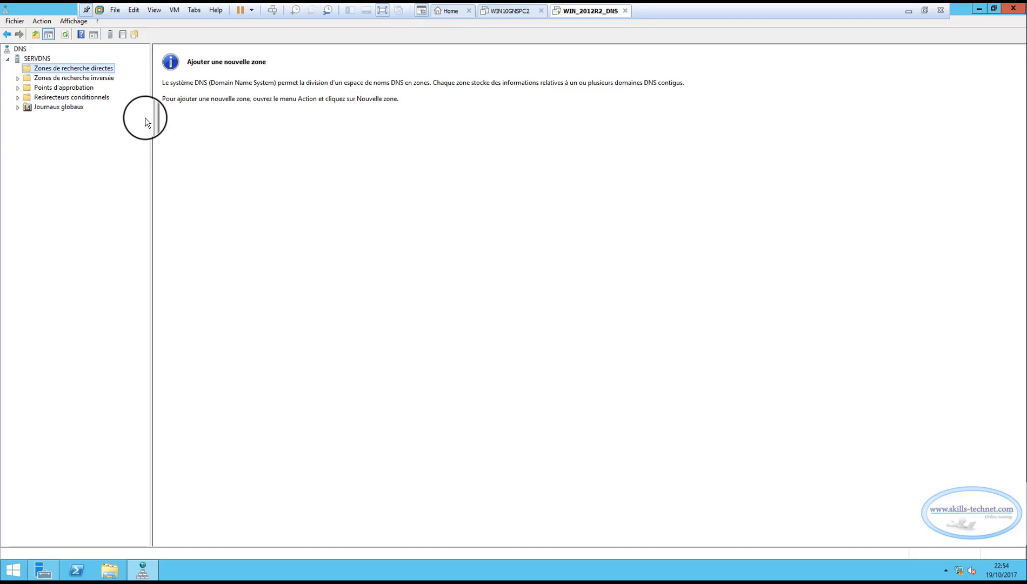
# Create a primary forward lookup zone named skillstechnet.com on SERVDNS, keeping the default zone file and update settings
pyautogui.rightClick(57, 68)
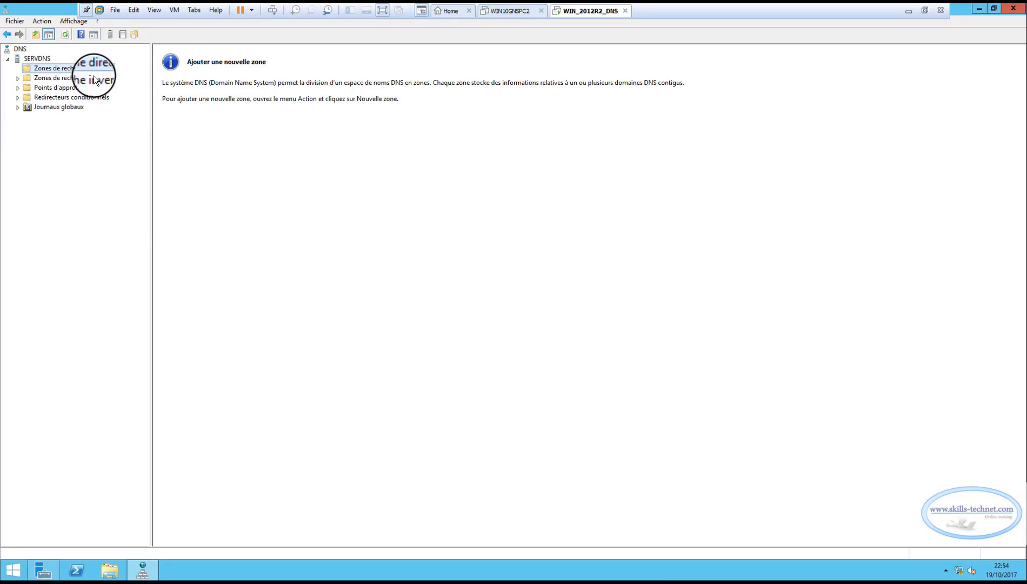
pyautogui.click(94, 76)
pyautogui.click(205, 218)
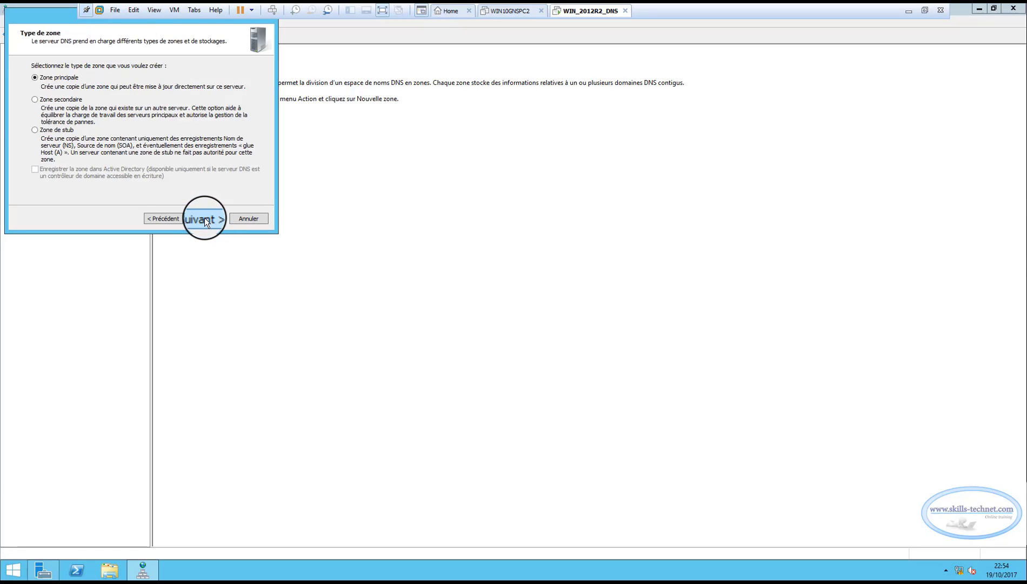
pyautogui.click(205, 217)
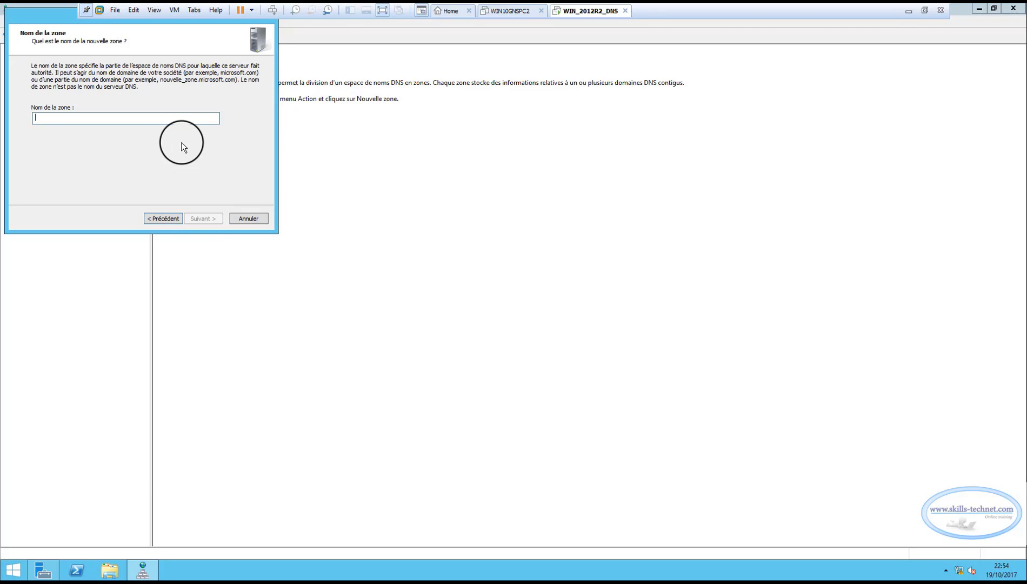
pyautogui.write('skillstechnet')
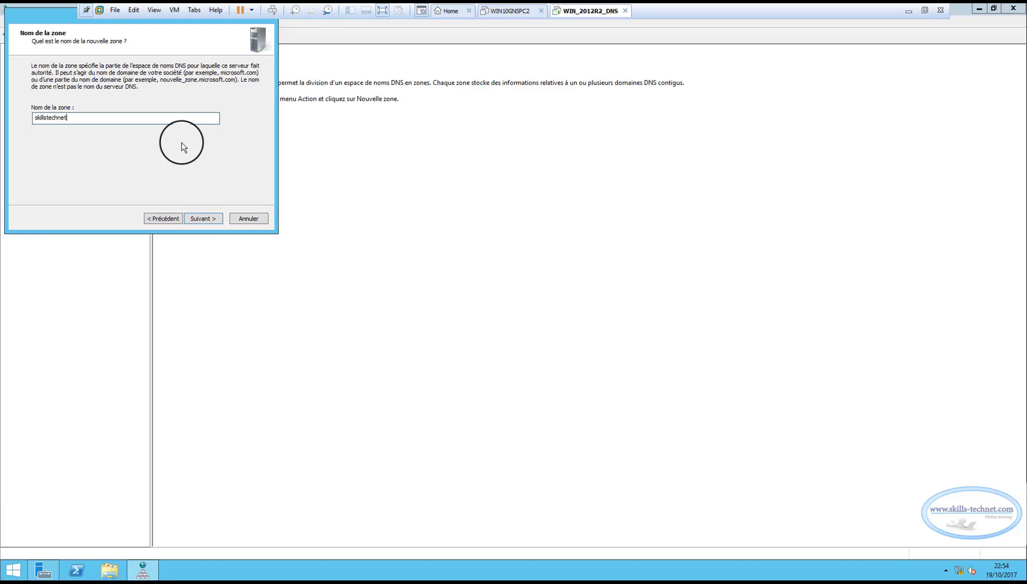
pyautogui.write('.com')
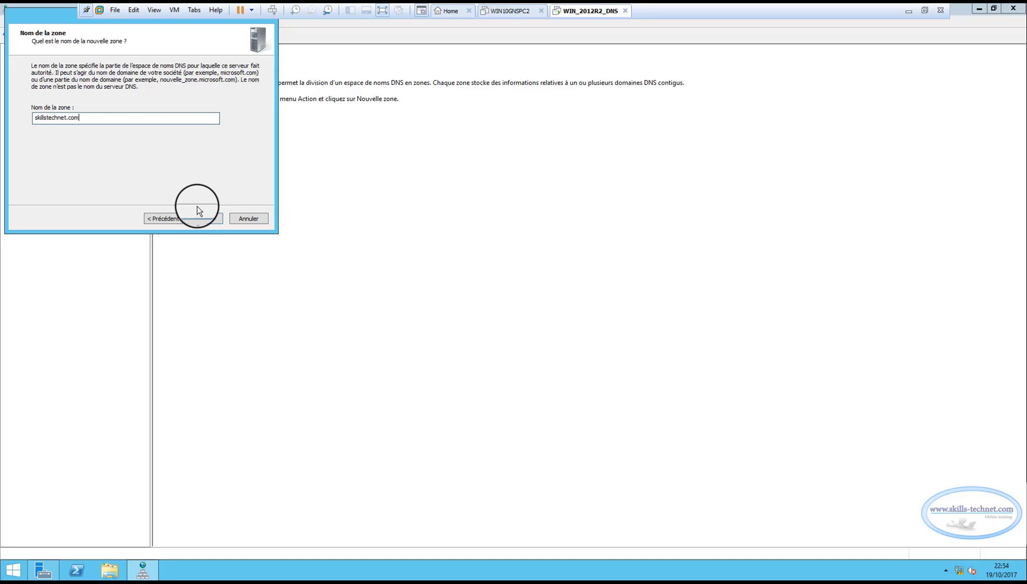
pyautogui.click(202, 218)
pyautogui.click(202, 219)
pyautogui.click(202, 218)
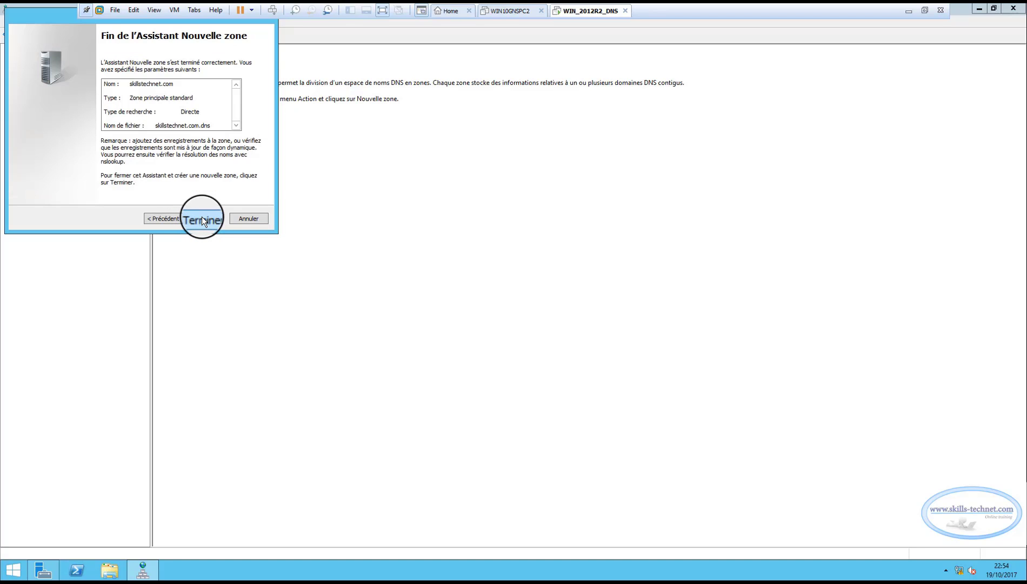
pyautogui.click(202, 218)
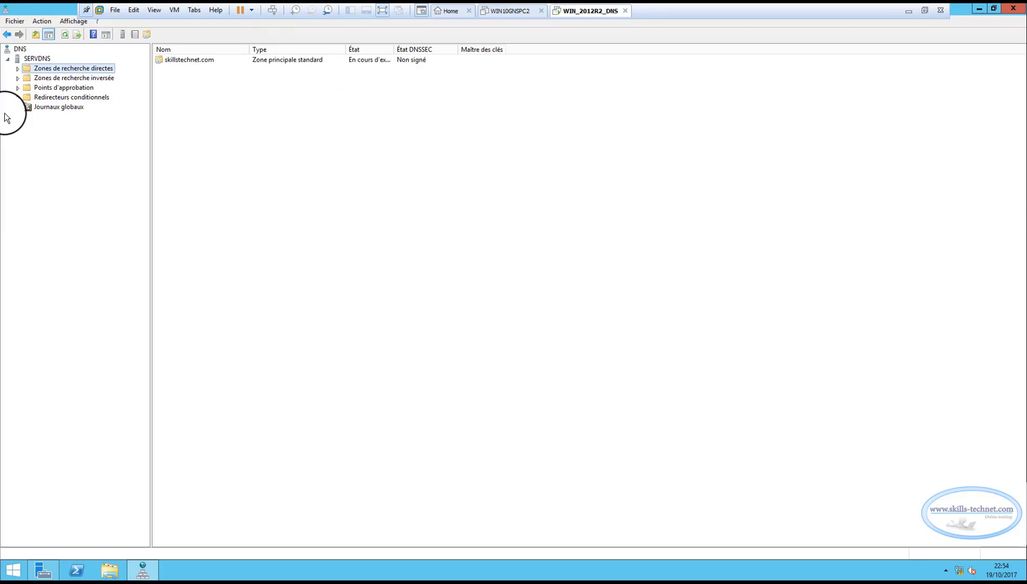
# Expand the forward lookup zones and begin a new primary zone under the reverse lookup zones
pyautogui.click(18, 69)
pyautogui.click(22, 88)
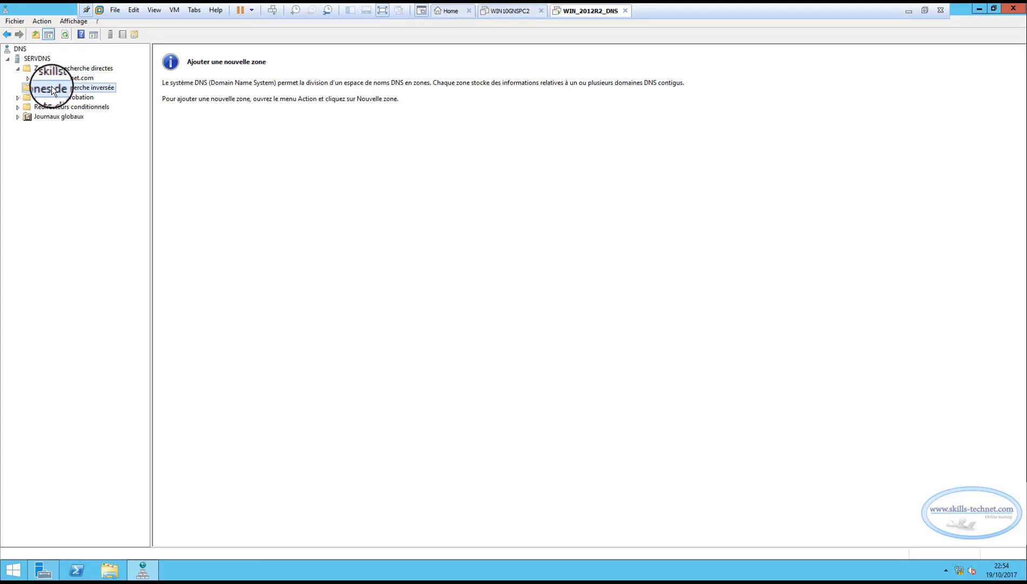
pyautogui.rightClick(51, 86)
pyautogui.click(74, 91)
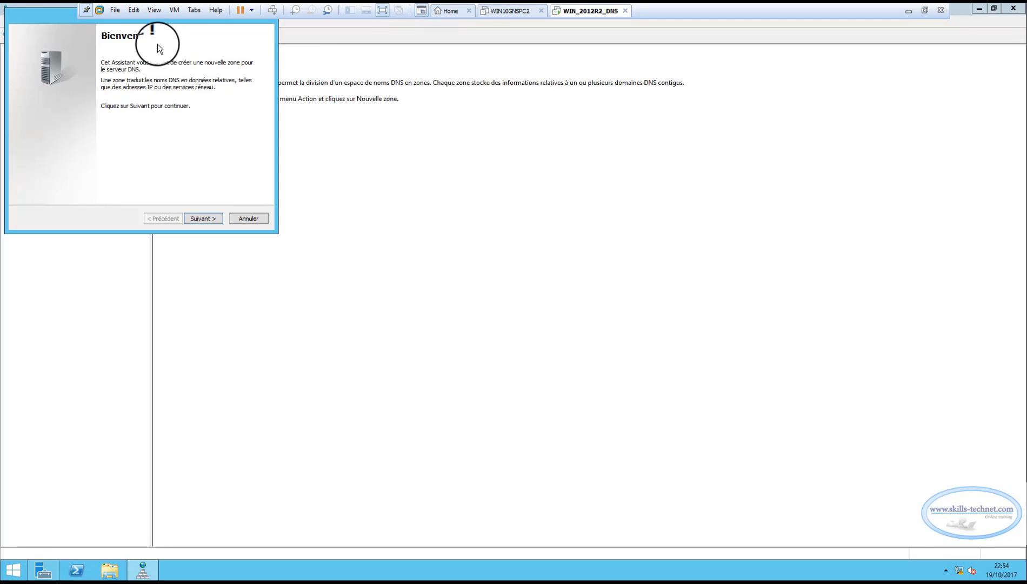
pyautogui.moveTo(44, 13); pyautogui.dragTo(191, 64)
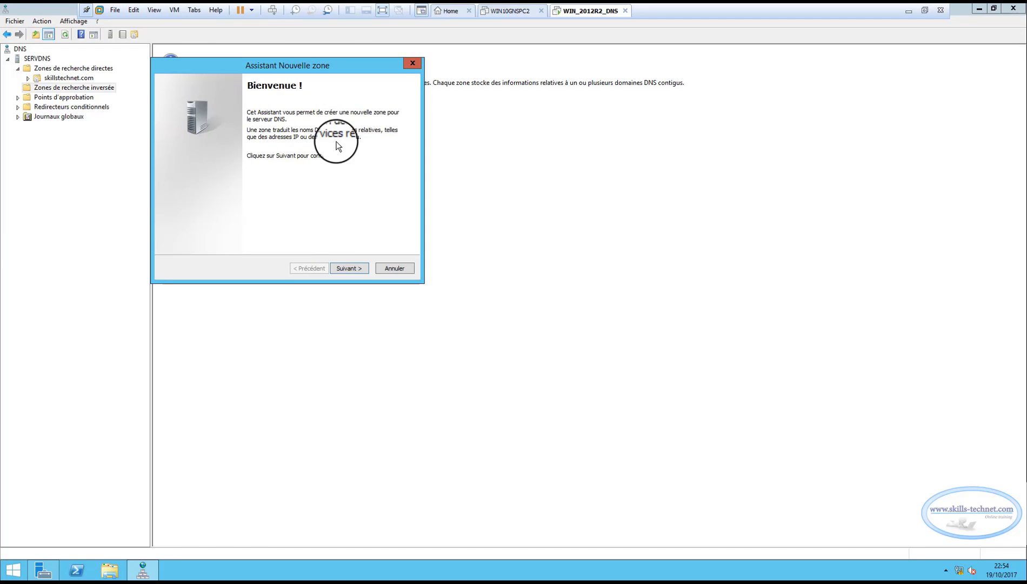
pyautogui.click(340, 267)
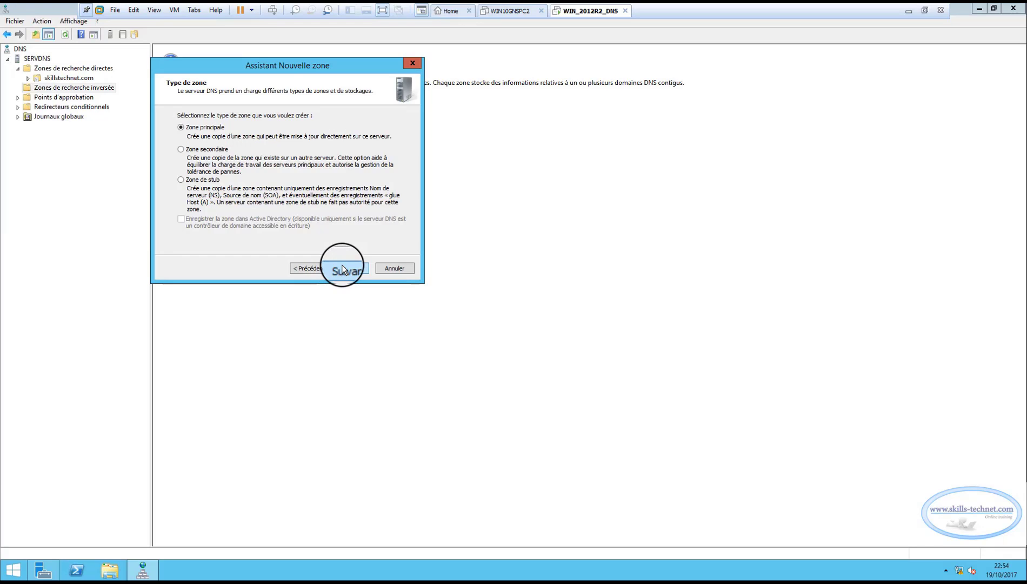
pyautogui.click(342, 267)
pyautogui.click(341, 268)
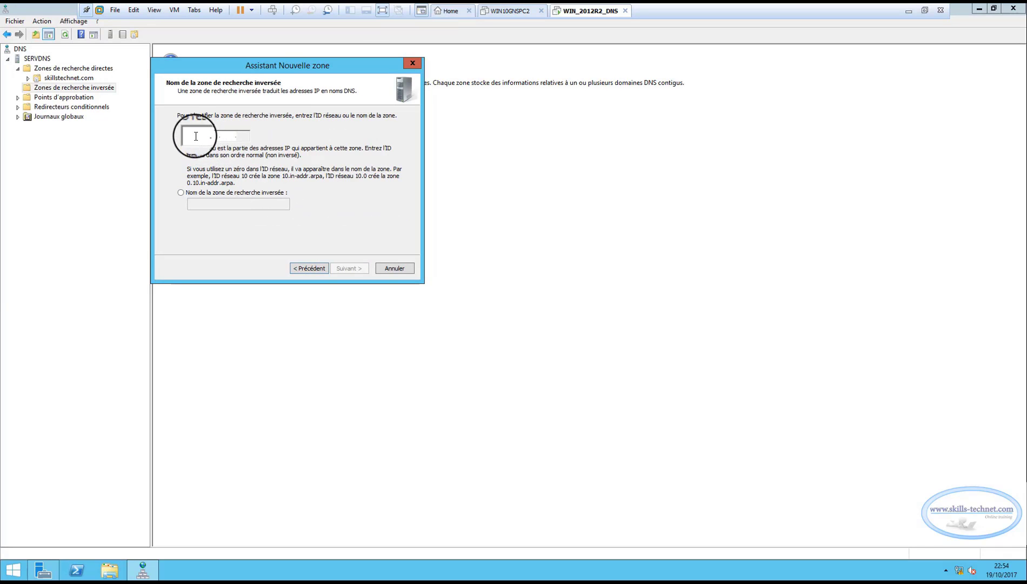
# Set the reverse zone's network ID to 11.0.0 and create the zone with the default zone file
pyautogui.write('11.0.0')
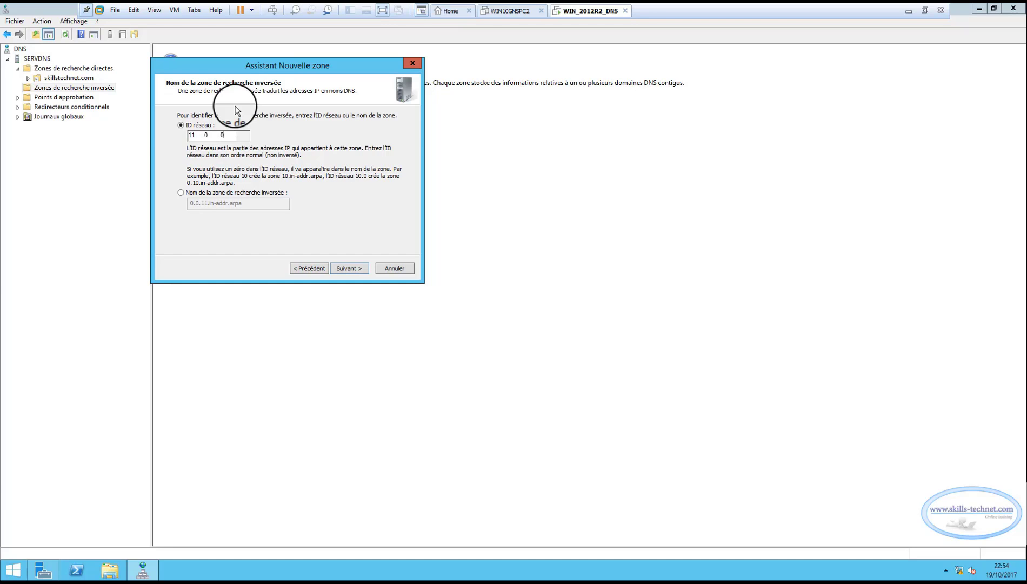
pyautogui.moveTo(206, 66); pyautogui.dragTo(229, 86)
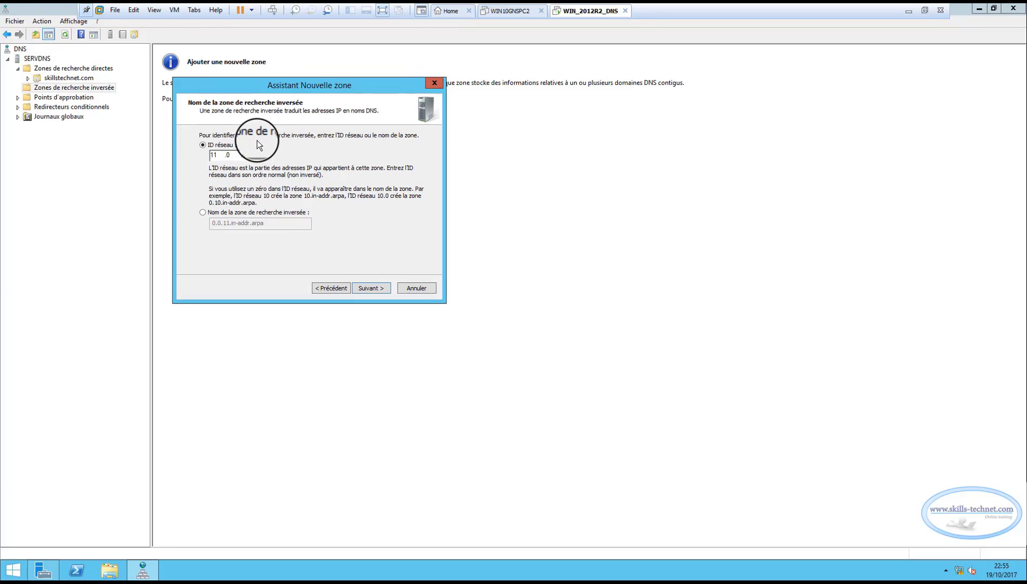
pyautogui.click(371, 287)
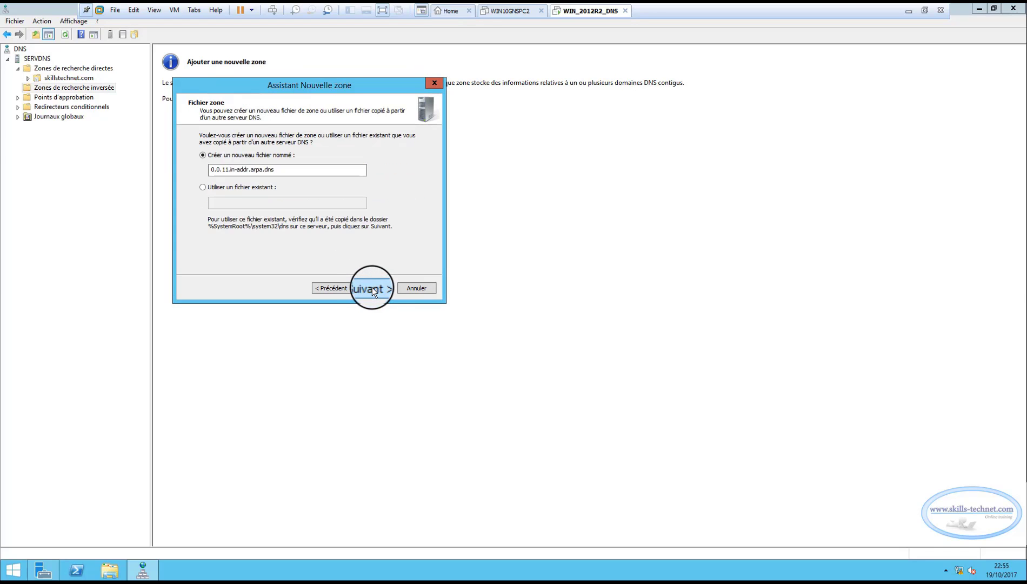
pyautogui.click(372, 287)
pyautogui.click(372, 287)
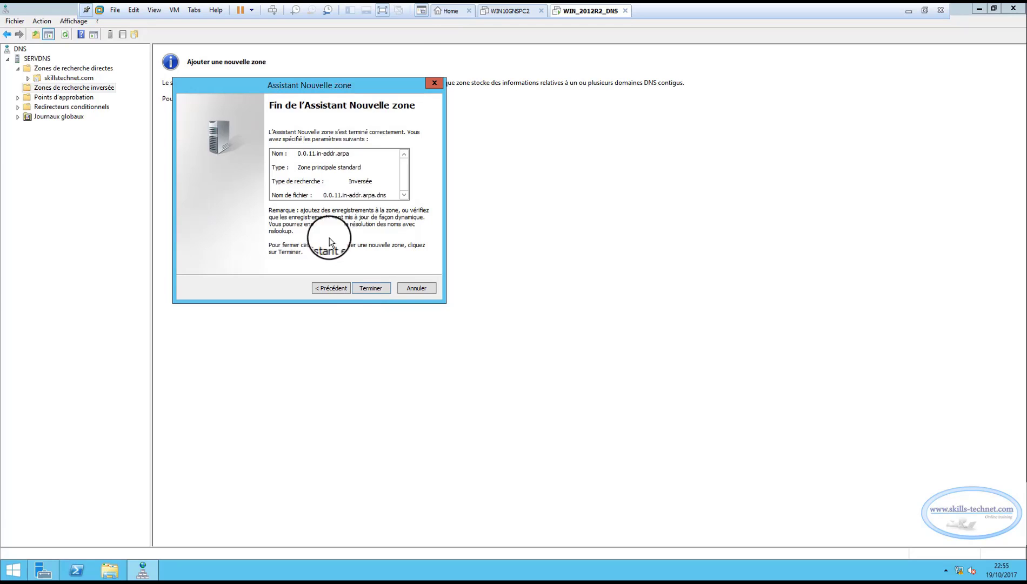
pyautogui.click(369, 290)
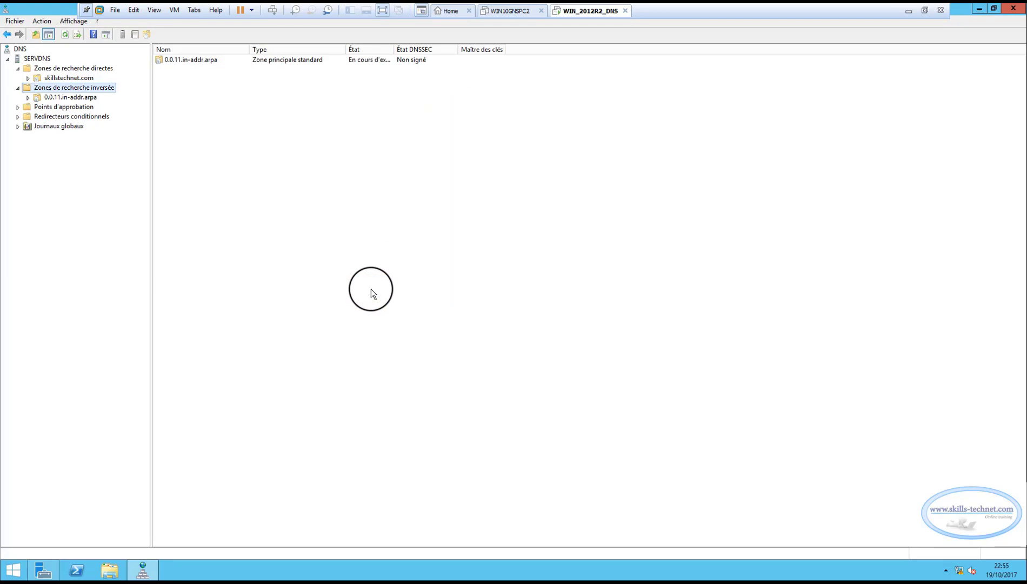
# Open the skillstechnet.com zone and begin a new host (A) record named ServDNS
pyautogui.click(28, 80)
pyautogui.moveTo(151, 130); pyautogui.dragTo(135, 131)
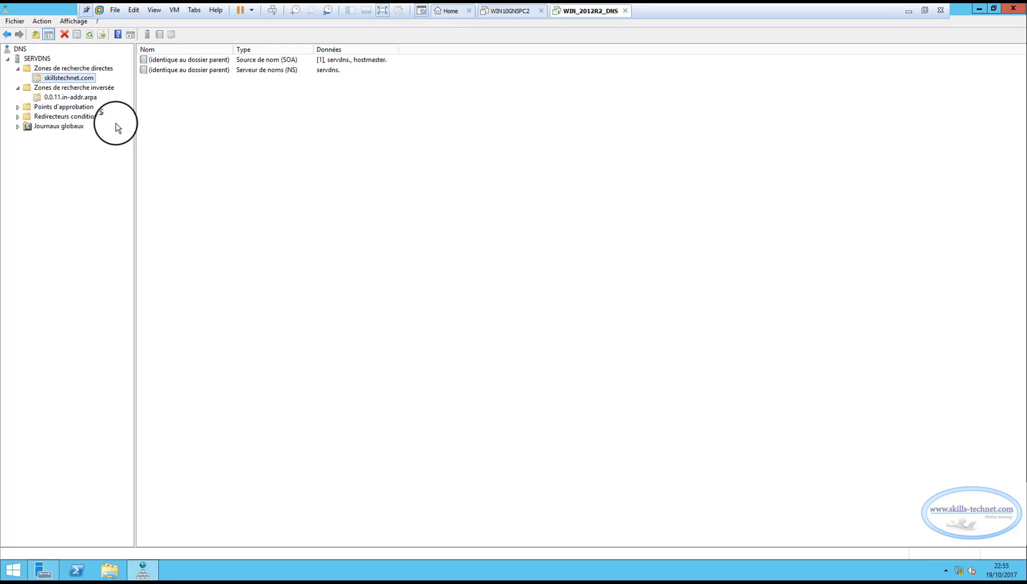
pyautogui.rightClick(189, 107)
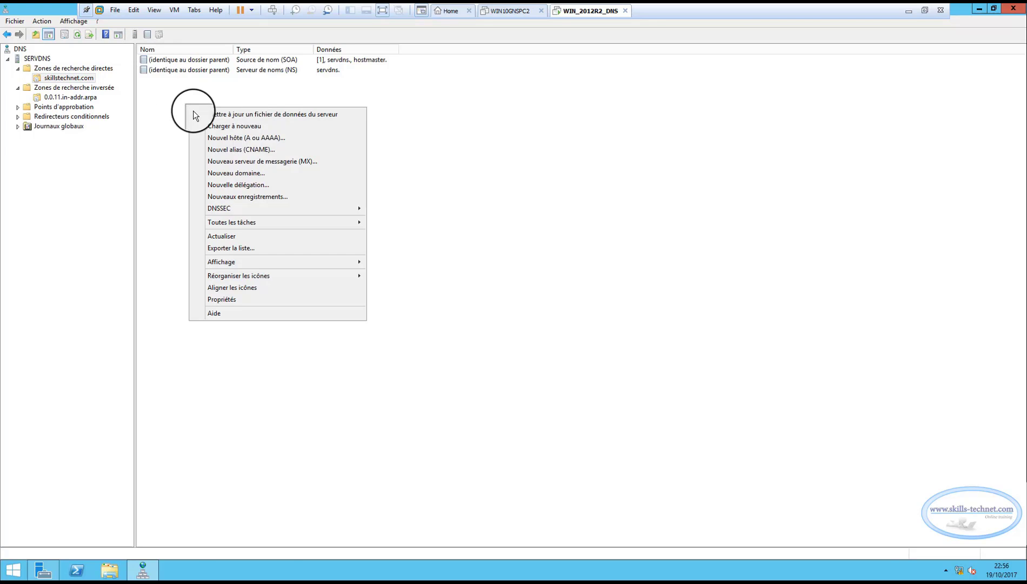
pyautogui.click(222, 138)
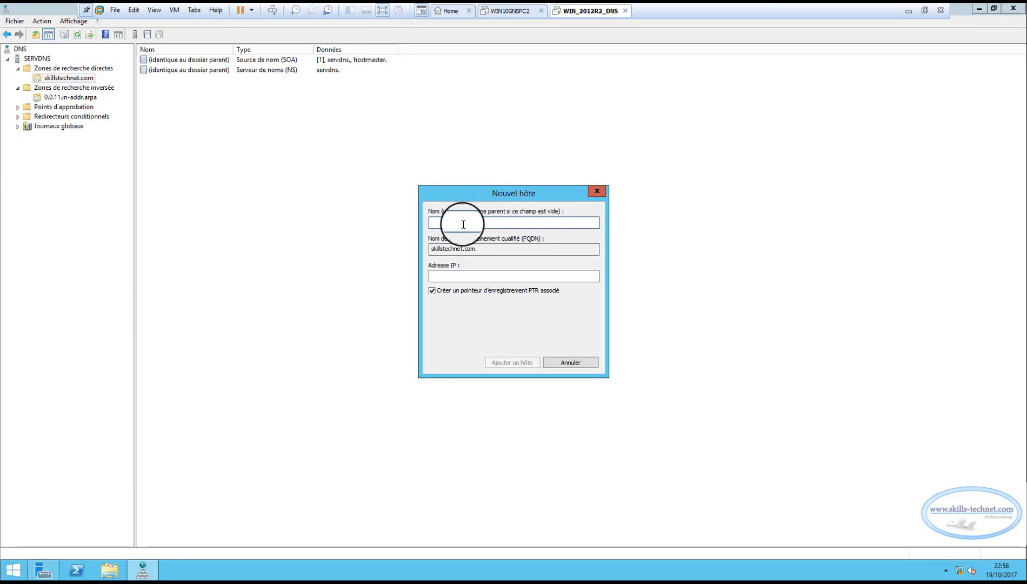
pyautogui.write('ServDNS')
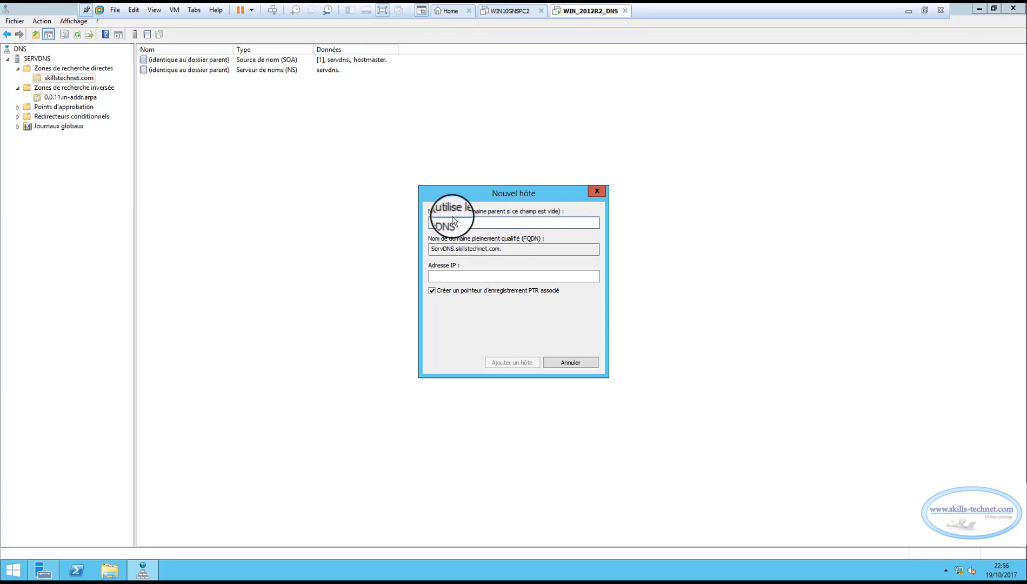
# Set the ServDNS host's IP address to 13.0.0.10, add the record and finish adding hosts
pyautogui.click(463, 273)
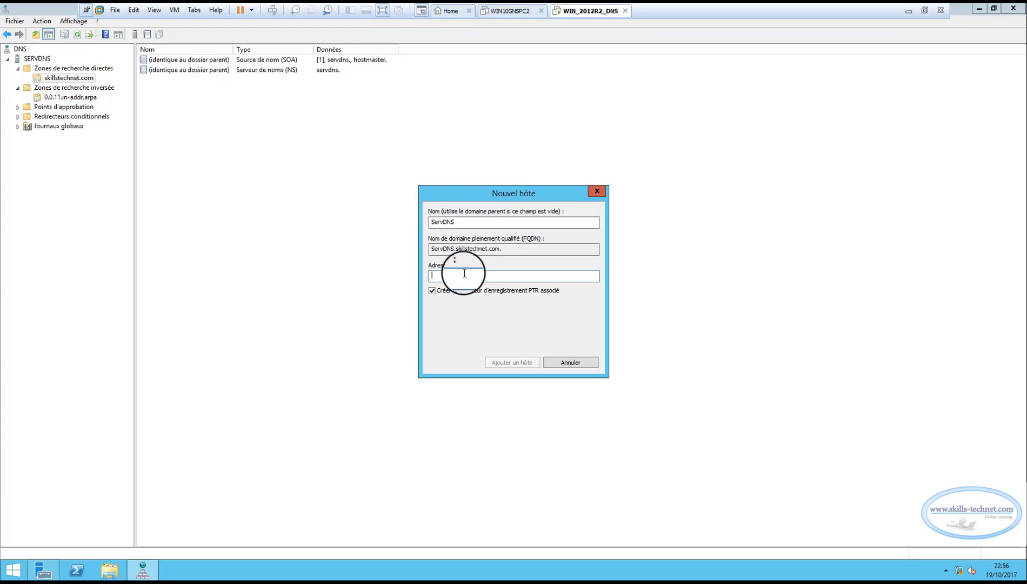
pyautogui.write('13.0.0.10')
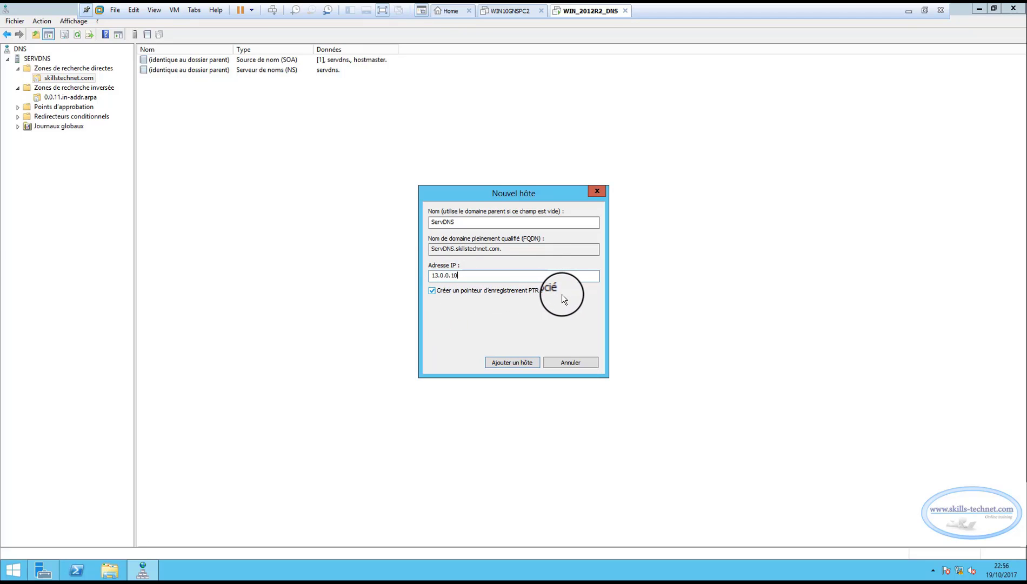
pyautogui.click(507, 361)
pyautogui.click(619, 328)
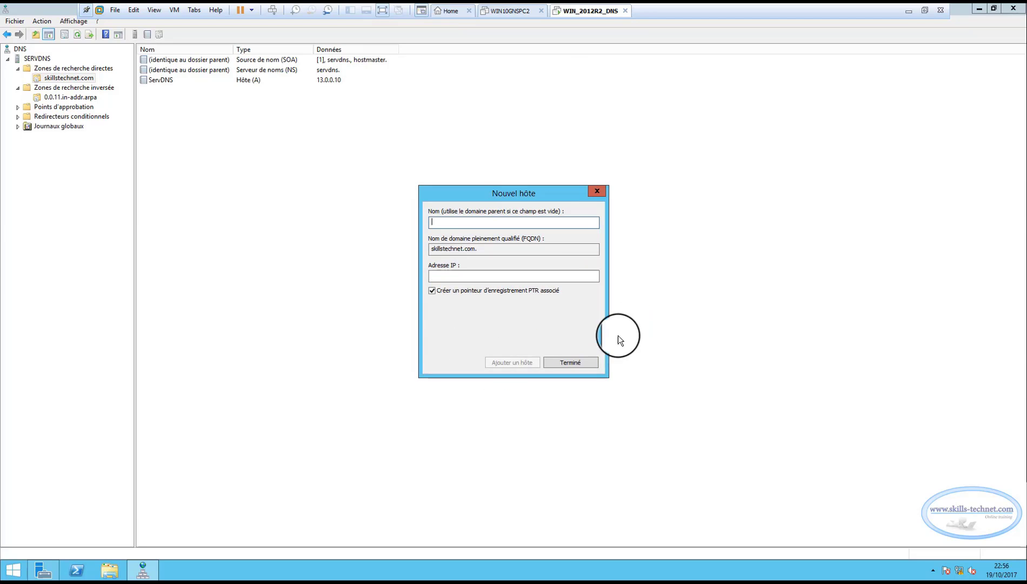
pyautogui.click(580, 363)
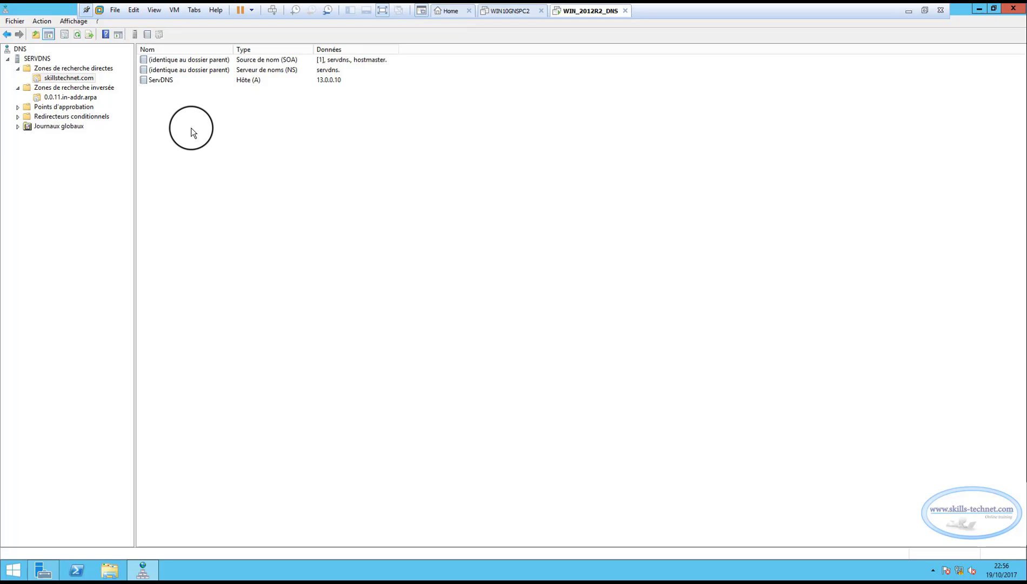
# Begin a new alias (CNAME) record named www in the skillstechnet.com zone
pyautogui.click(244, 81)
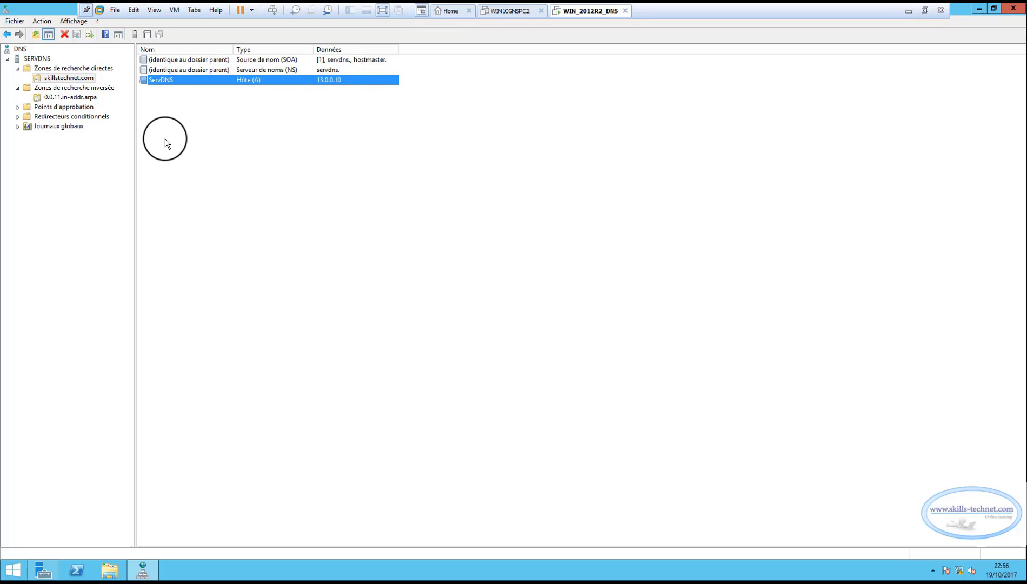
pyautogui.rightClick(166, 121)
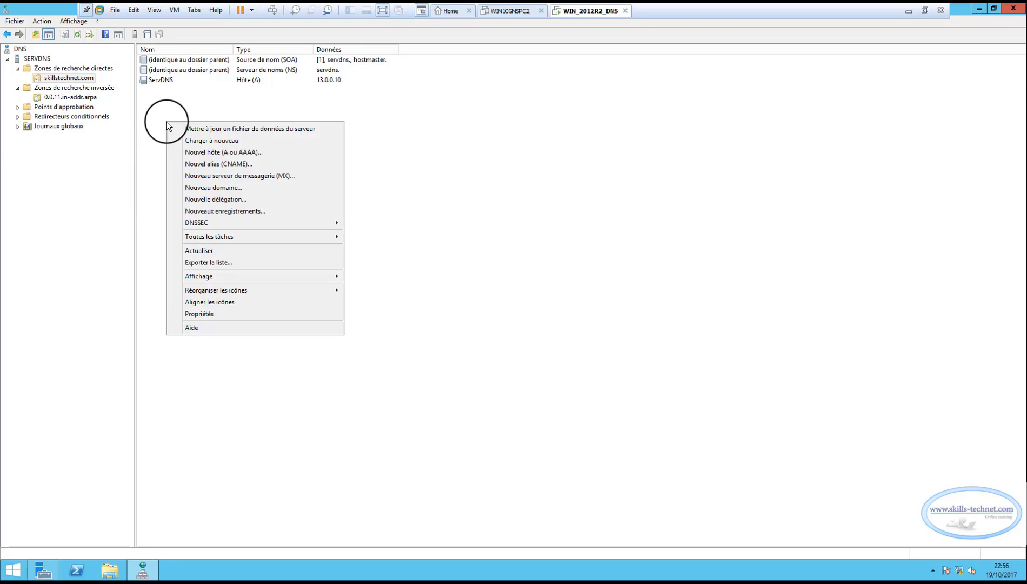
pyautogui.click(214, 164)
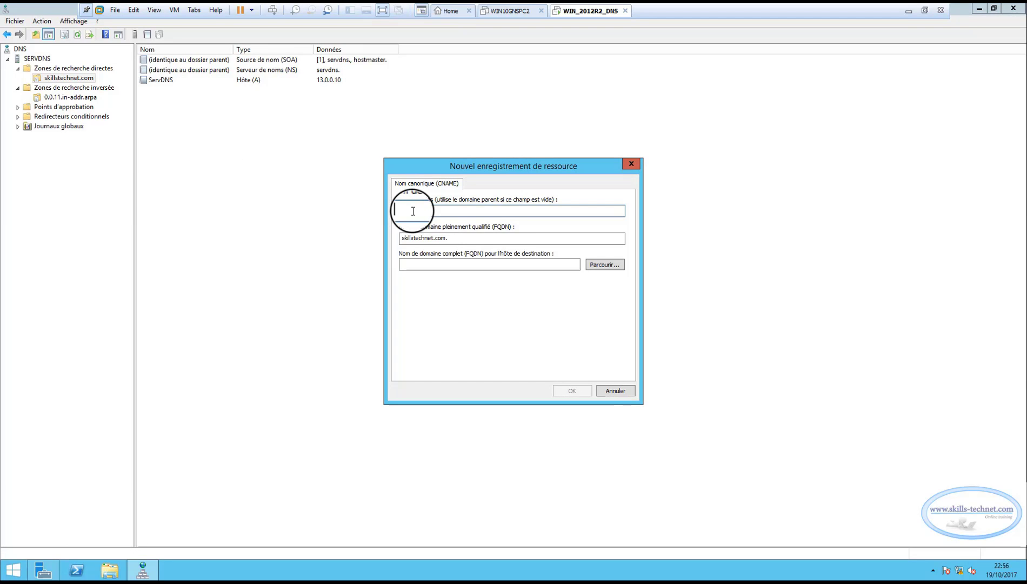
pyautogui.write('WWW')
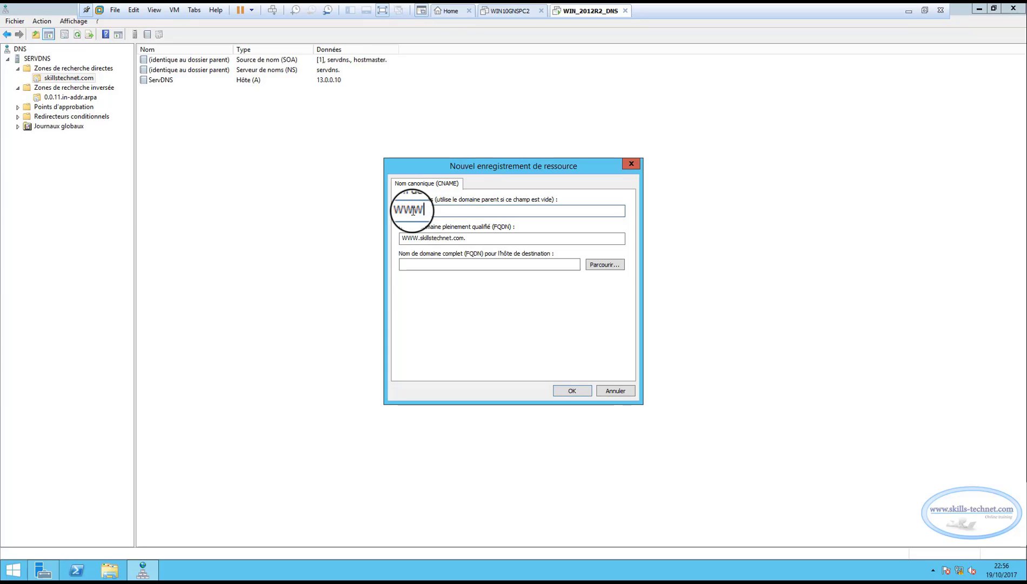
pyautogui.press('BackSpace')
pyautogui.press('BackSpace')
pyautogui.press('BackSpace')
pyautogui.write('www')
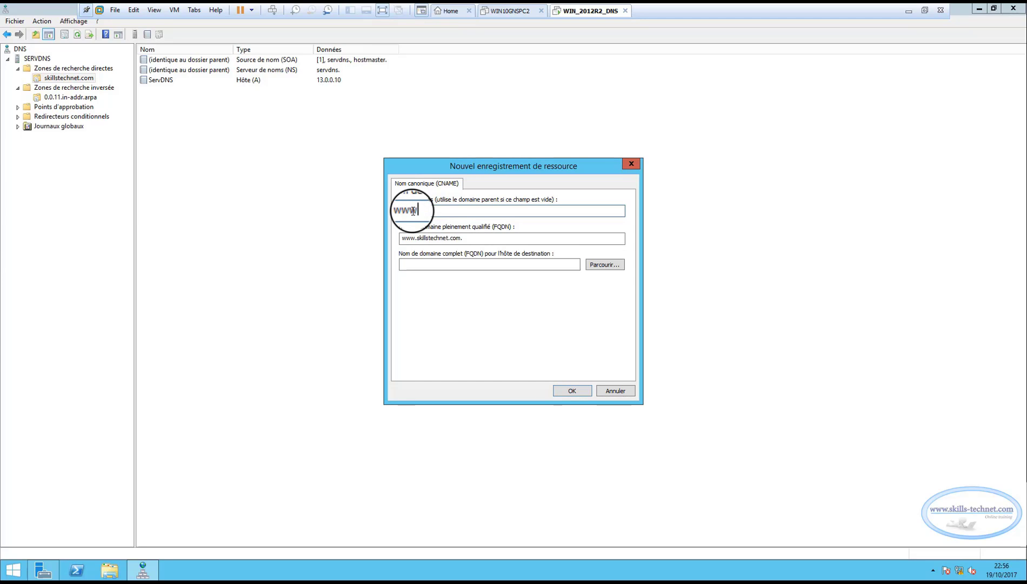
# Browse the forward zone to set the alias's target host to ServDNS.skillstechnet.com, and create the record
pyautogui.click(437, 265)
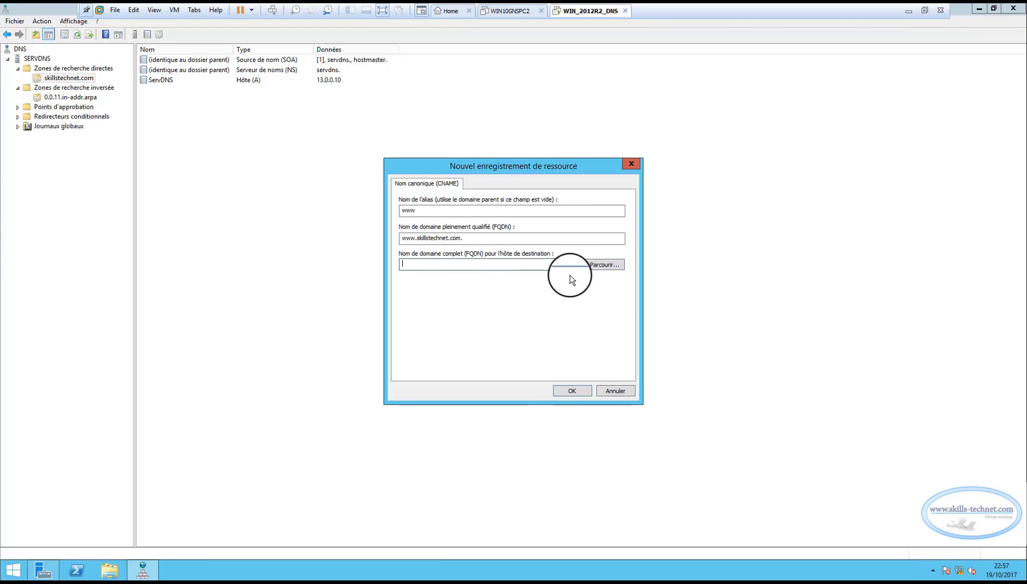
pyautogui.click(600, 263)
pyautogui.doubleClick(434, 249)
pyautogui.doubleClick(435, 250)
pyautogui.doubleClick(435, 249)
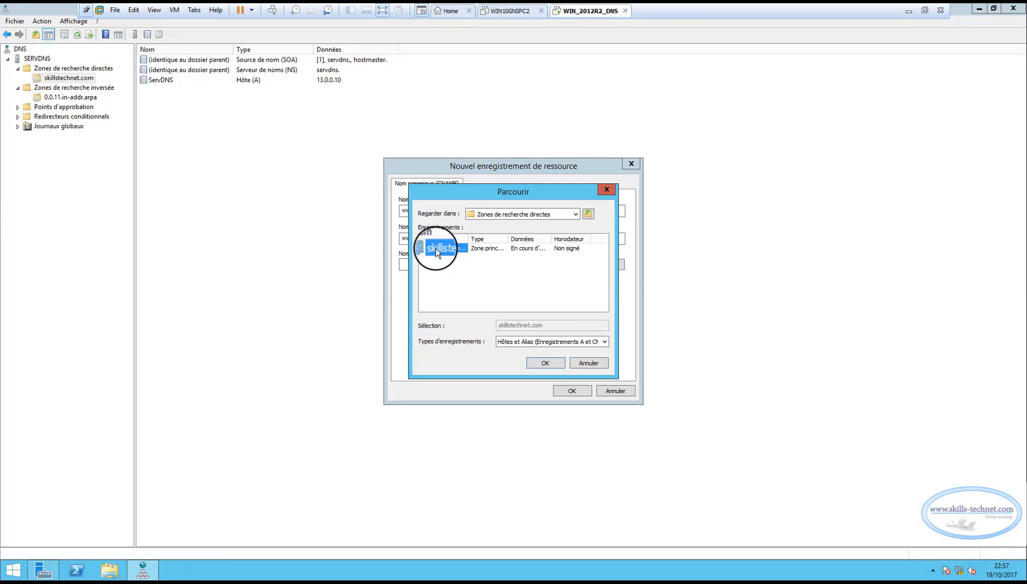
pyautogui.doubleClick(436, 250)
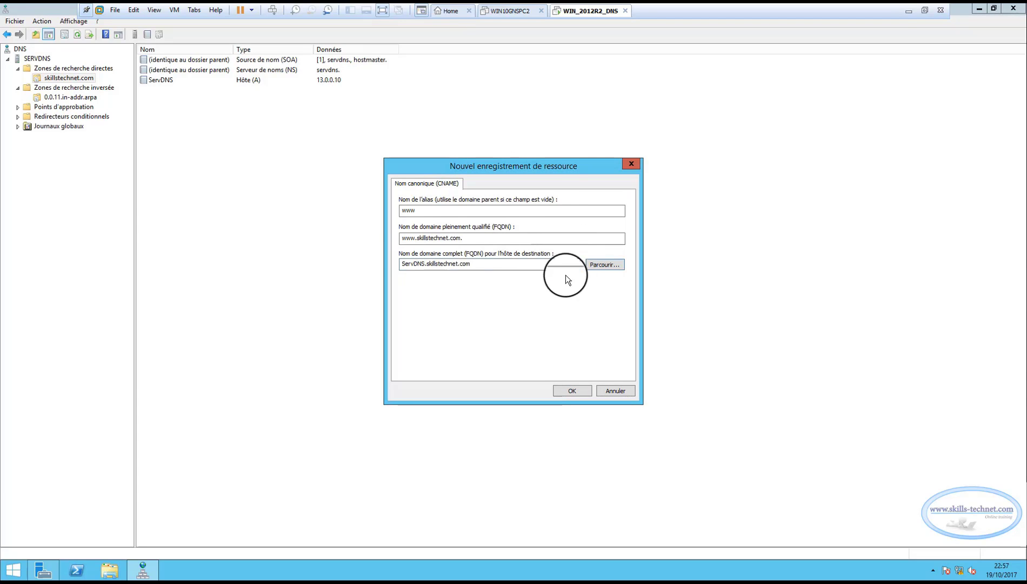
pyautogui.moveTo(477, 262); pyautogui.dragTo(376, 263)
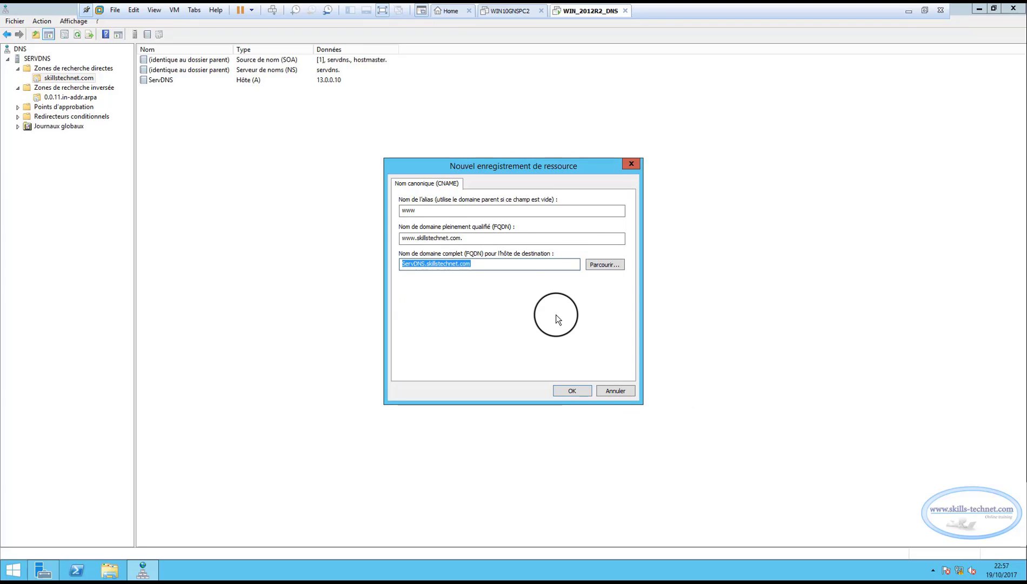
pyautogui.click(495, 264)
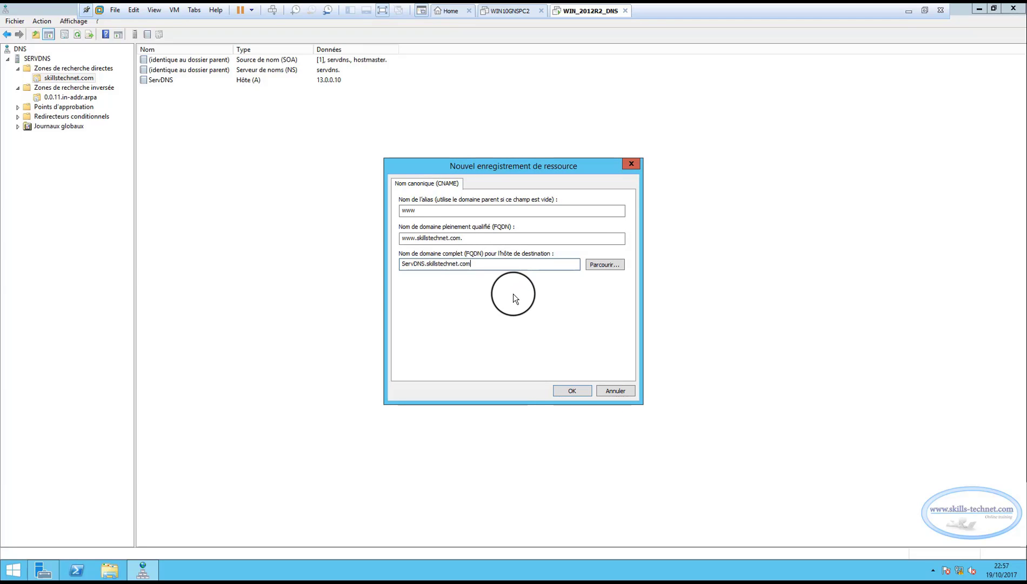
pyautogui.click(565, 389)
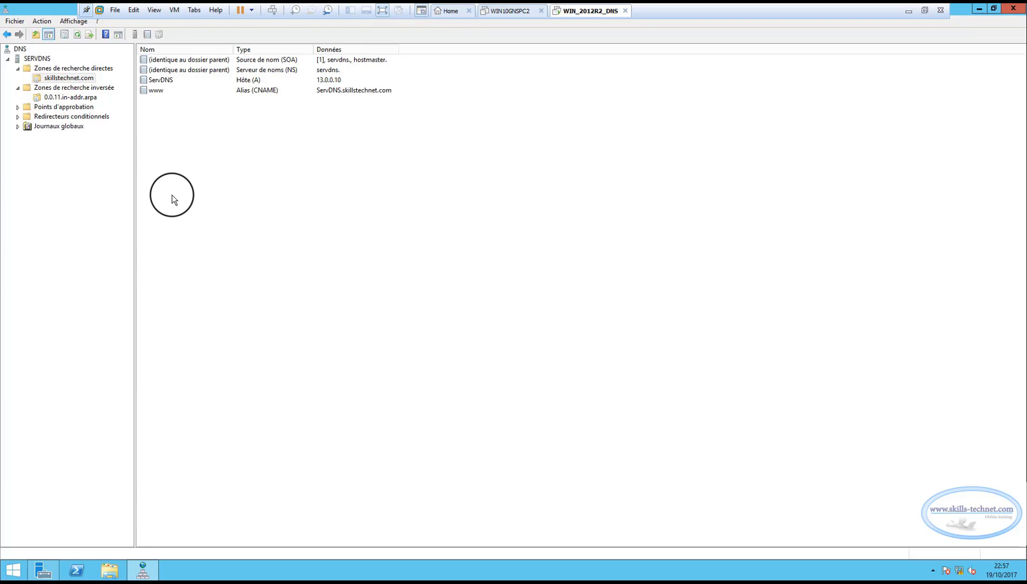
# Review the ServDNS host and www alias records in the zone and close the DNS console
pyautogui.click(153, 90)
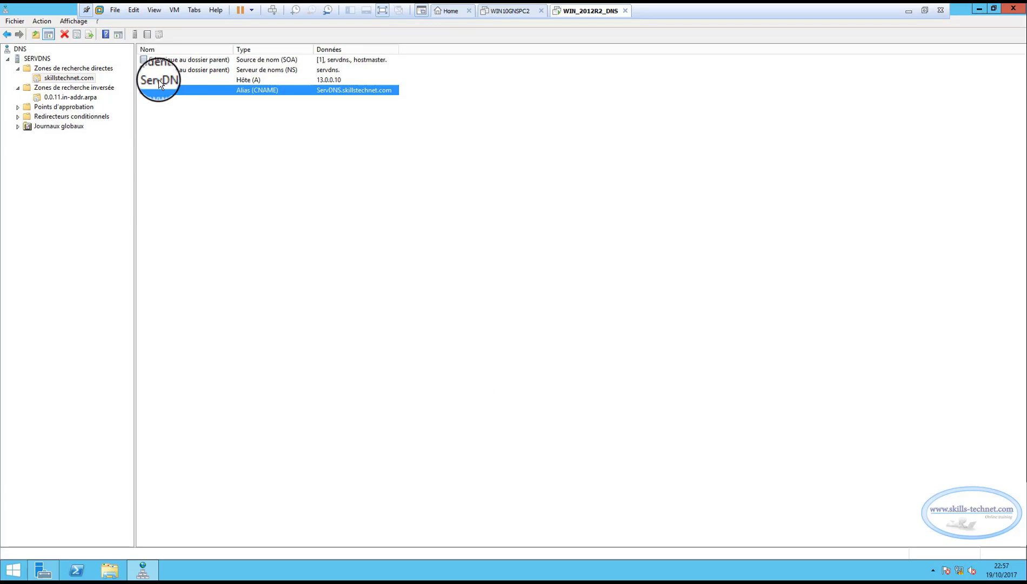
pyautogui.click(157, 79)
pyautogui.click(157, 92)
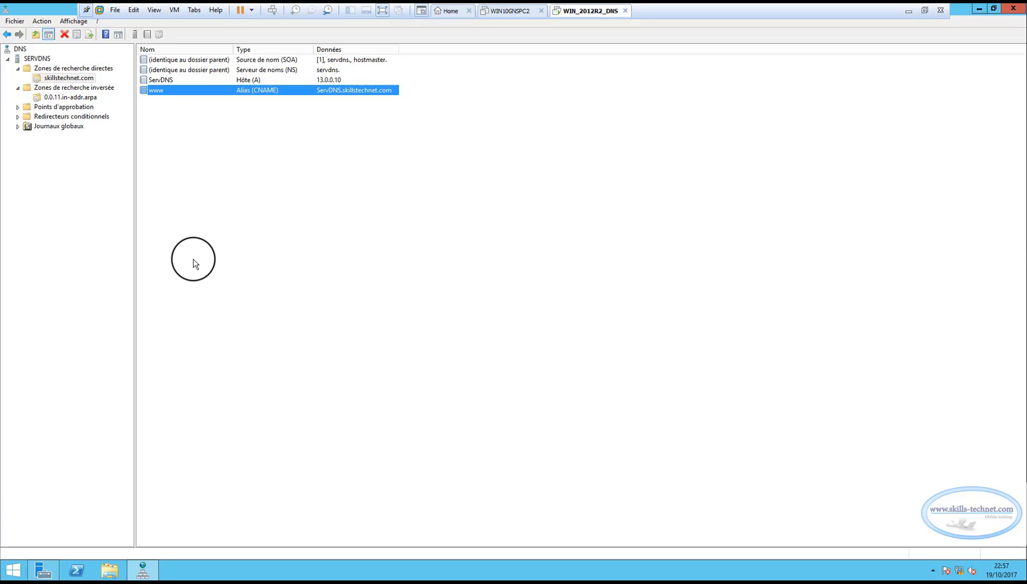
pyautogui.click(331, 81)
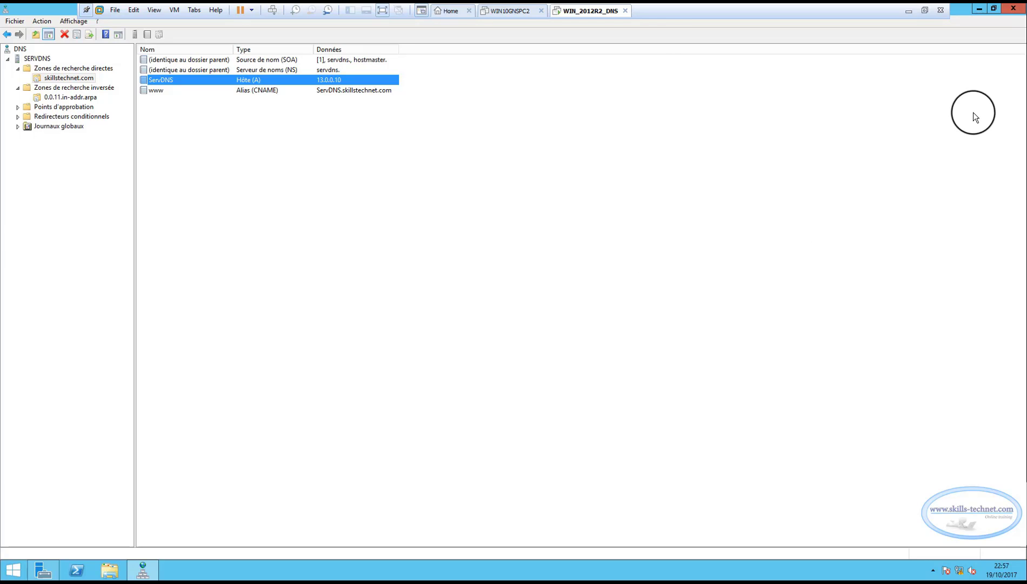
pyautogui.click(1011, 12)
# Switch to the GNS3 topology and start the WIN10GNSPC2 web server node
pyautogui.click(508, 11)
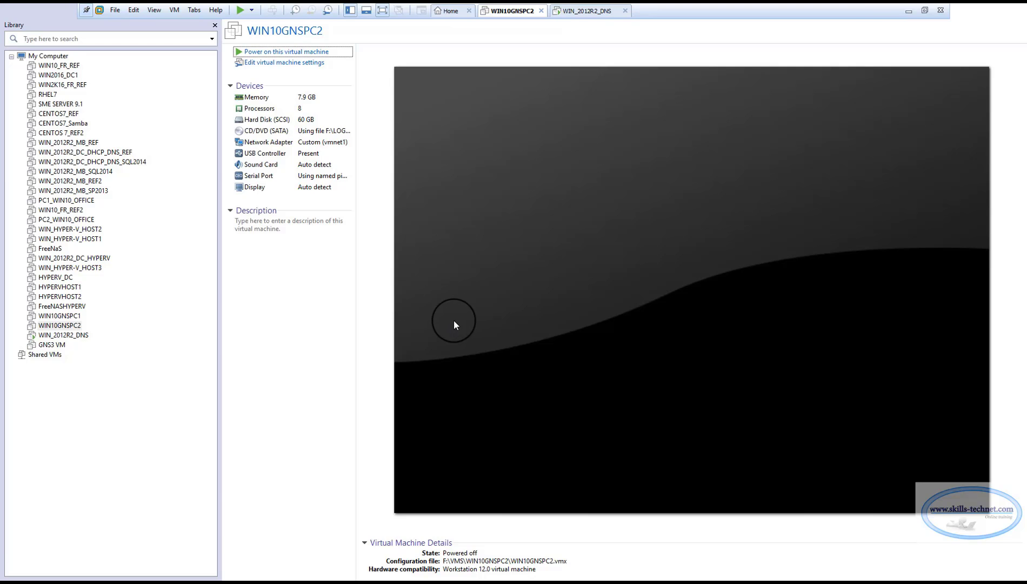
pyautogui.click(909, 11)
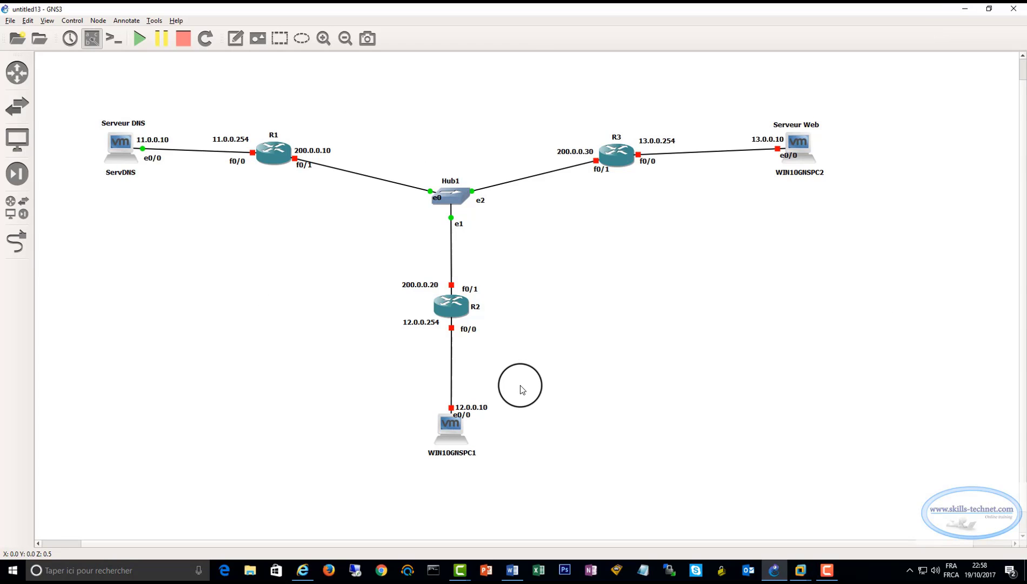
pyautogui.click(795, 150)
pyautogui.rightClick(803, 145)
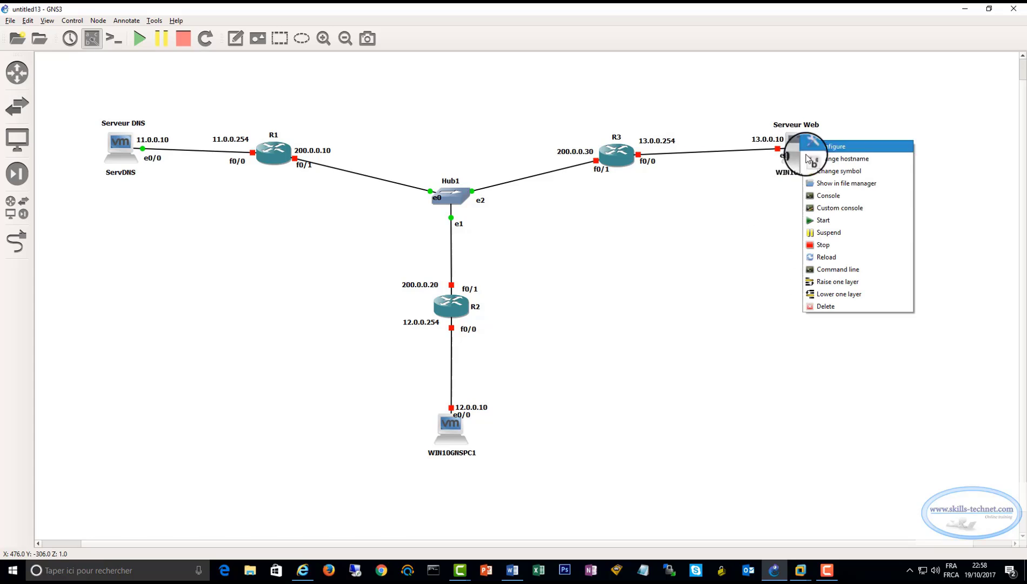
pyautogui.click(817, 226)
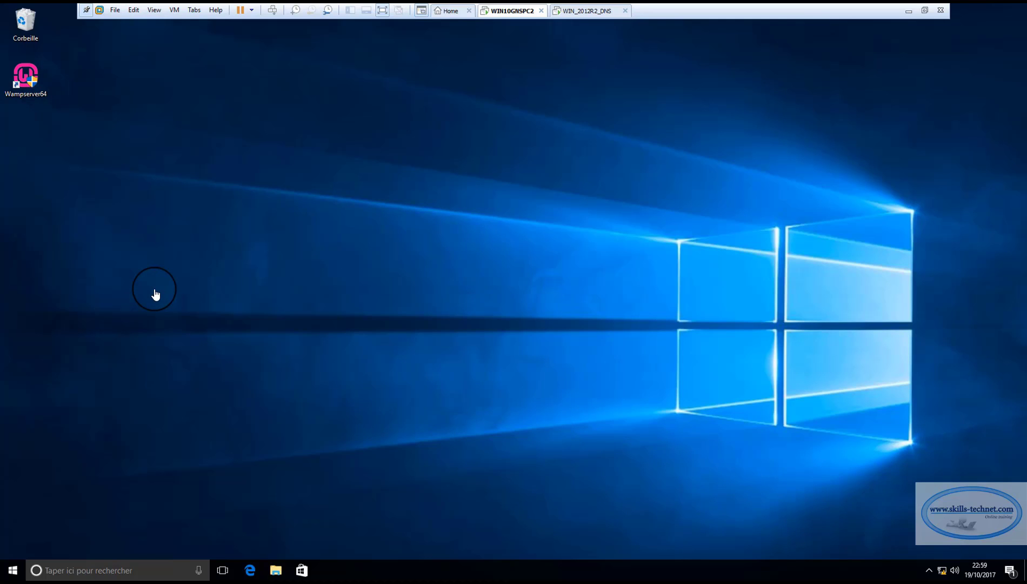
# Launch Wampserver64 on WIN10GNSPC2 and allow wampmanager.exe to make changes to the computer
pyautogui.rightClick(26, 84)
pyautogui.click(63, 113)
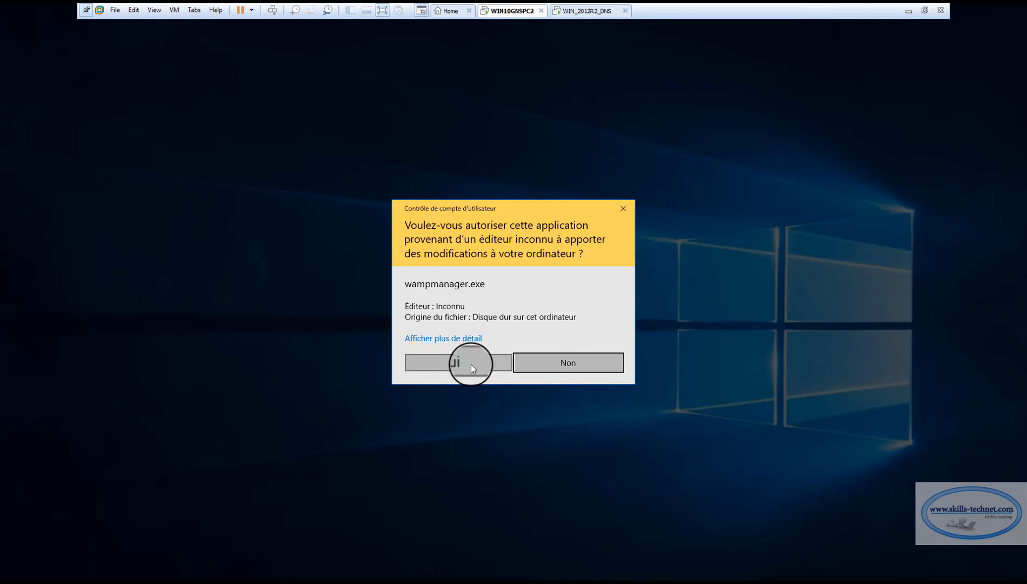
pyautogui.click(471, 362)
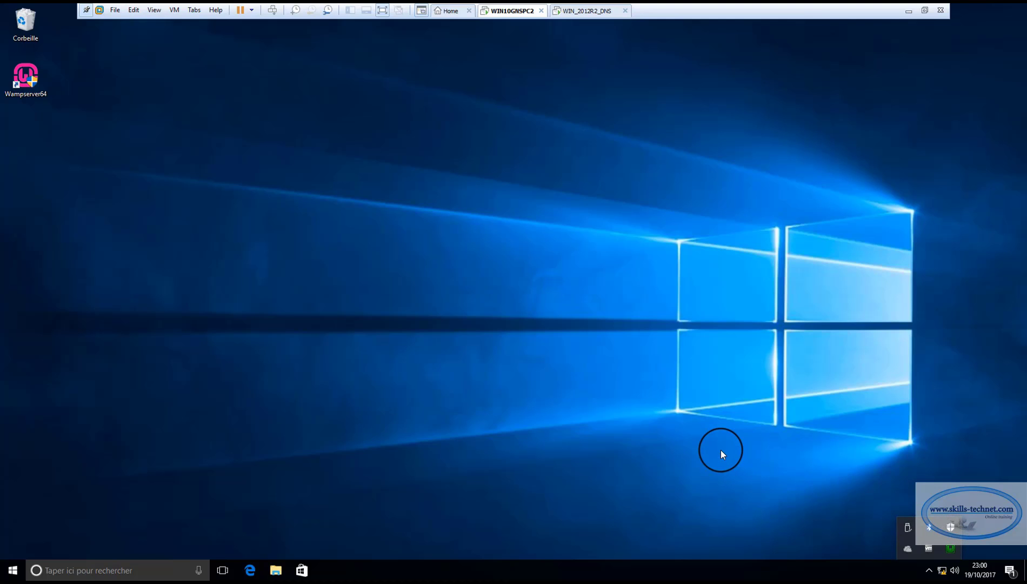
pyautogui.click(572, 378)
# Open File Explorer at Ce PC and eject the disc from DVD drive D:
pyautogui.click(276, 570)
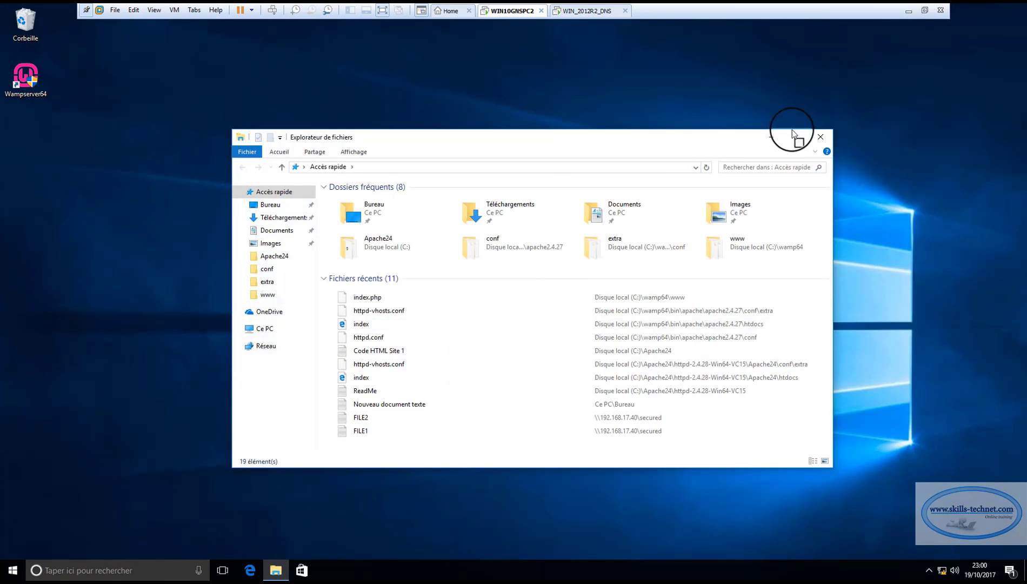
pyautogui.click(793, 135)
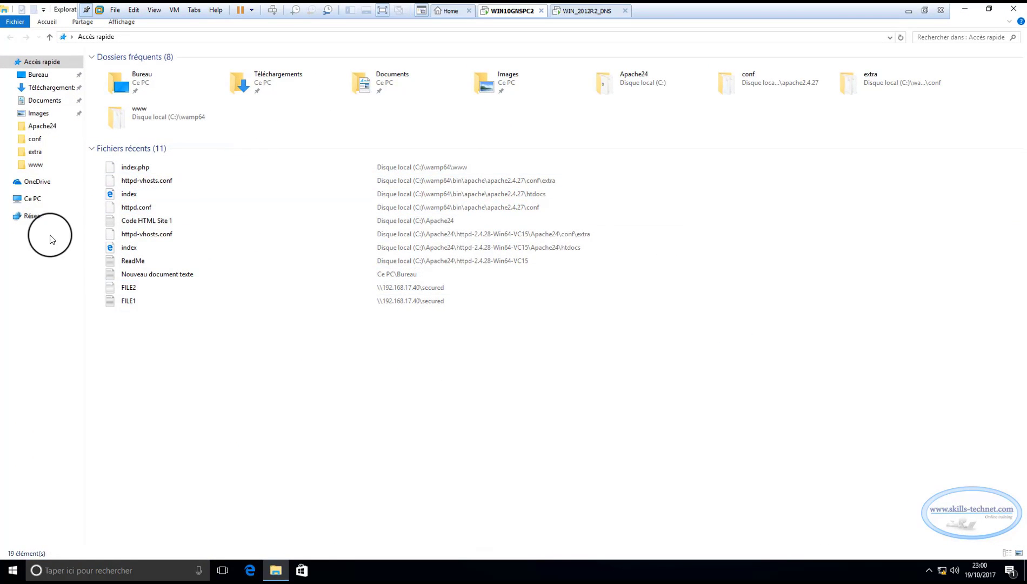
pyautogui.click(32, 198)
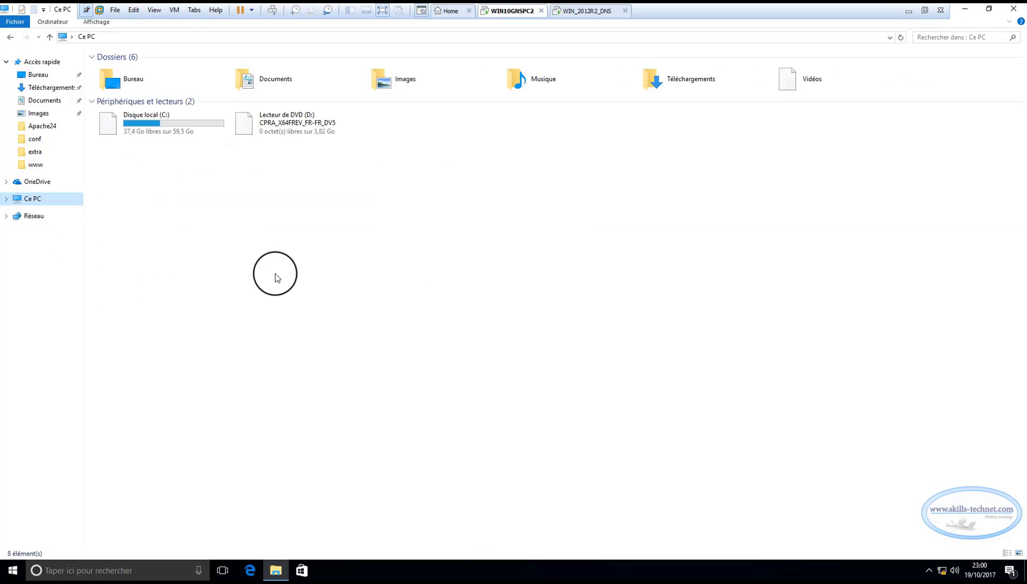
pyautogui.rightClick(269, 128)
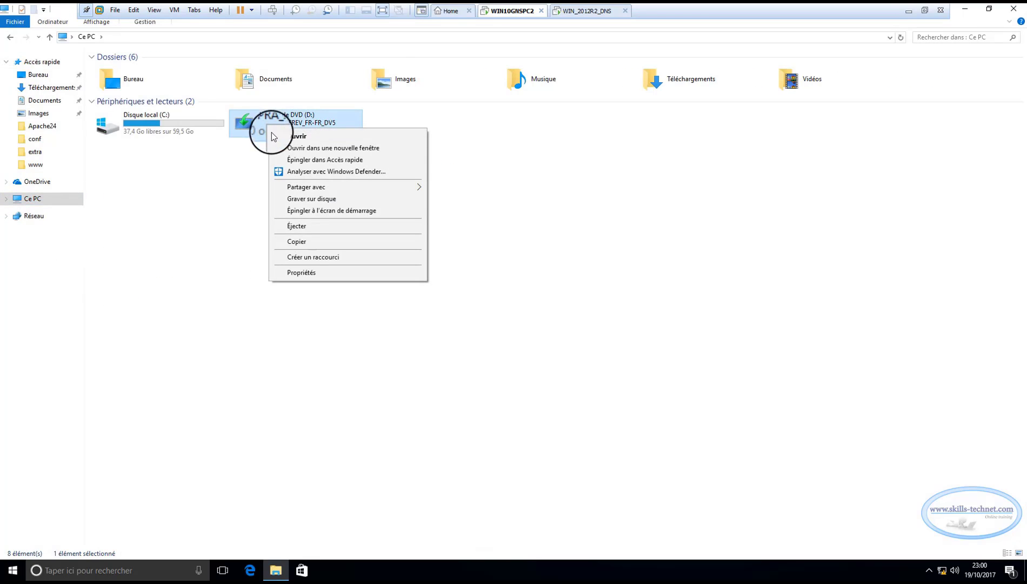
pyautogui.click(304, 228)
# Open index.php from C:\wamp64\www in Notepad (Bloc-notes) and maximize the window
pyautogui.click(157, 123)
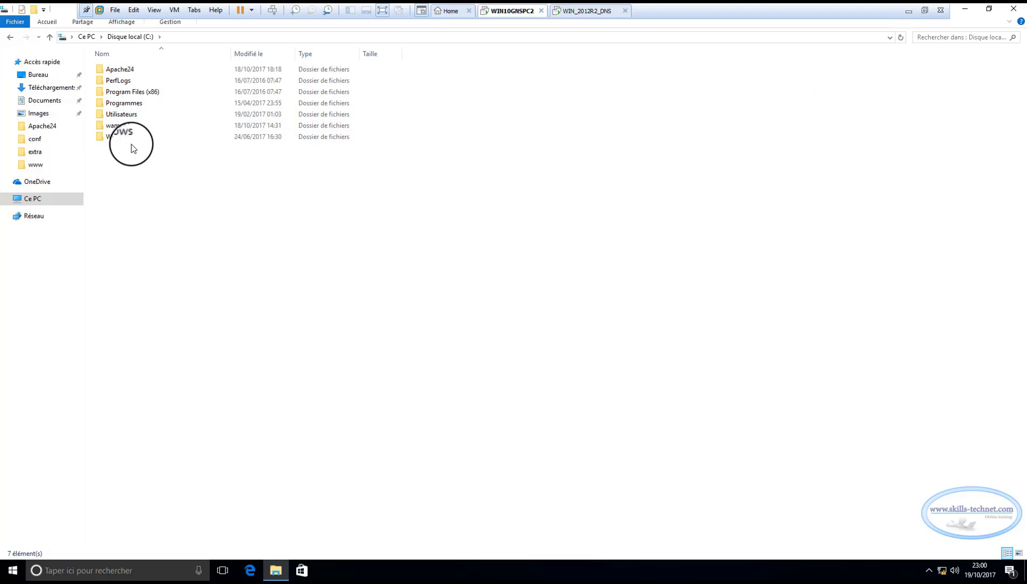
pyautogui.doubleClick(126, 125)
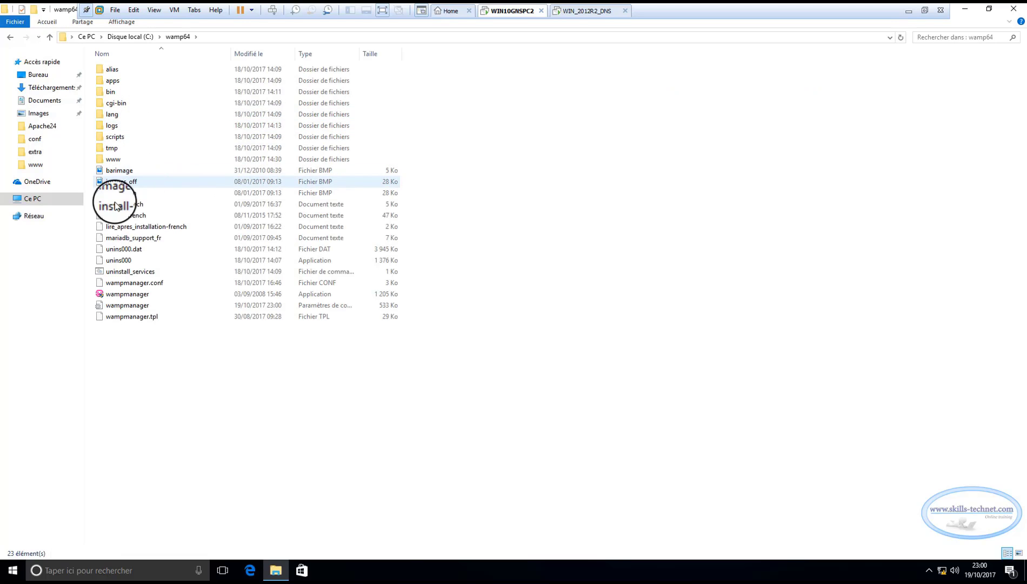
pyautogui.doubleClick(113, 159)
pyautogui.click(128, 129)
pyautogui.rightClick(128, 126)
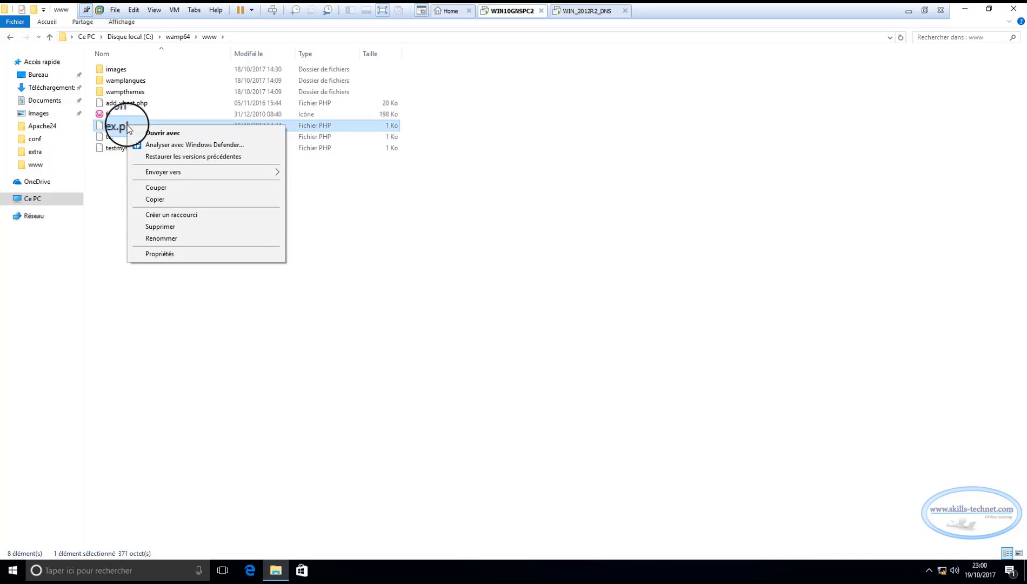
pyautogui.moveTo(167, 173)
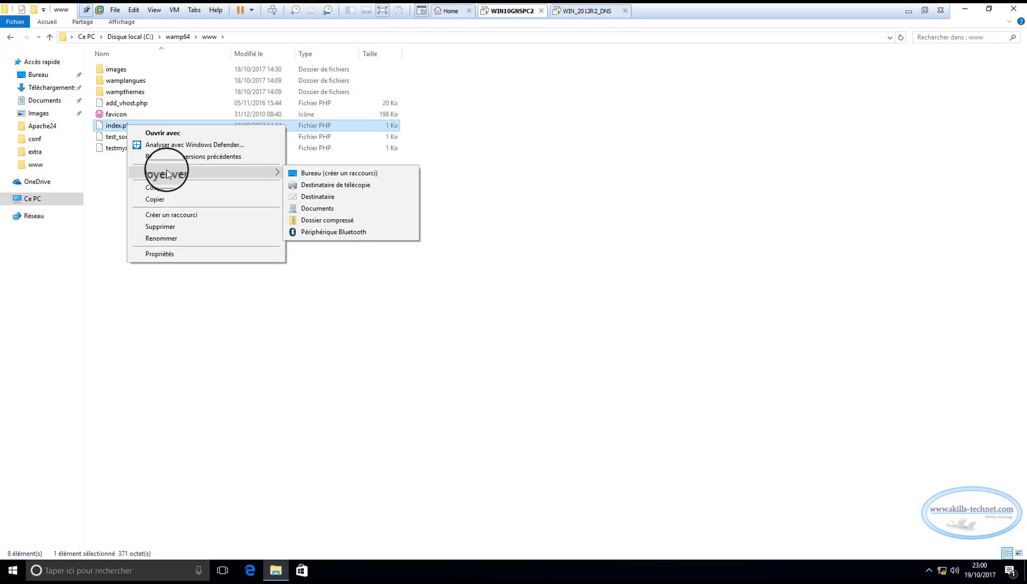
pyautogui.click(162, 133)
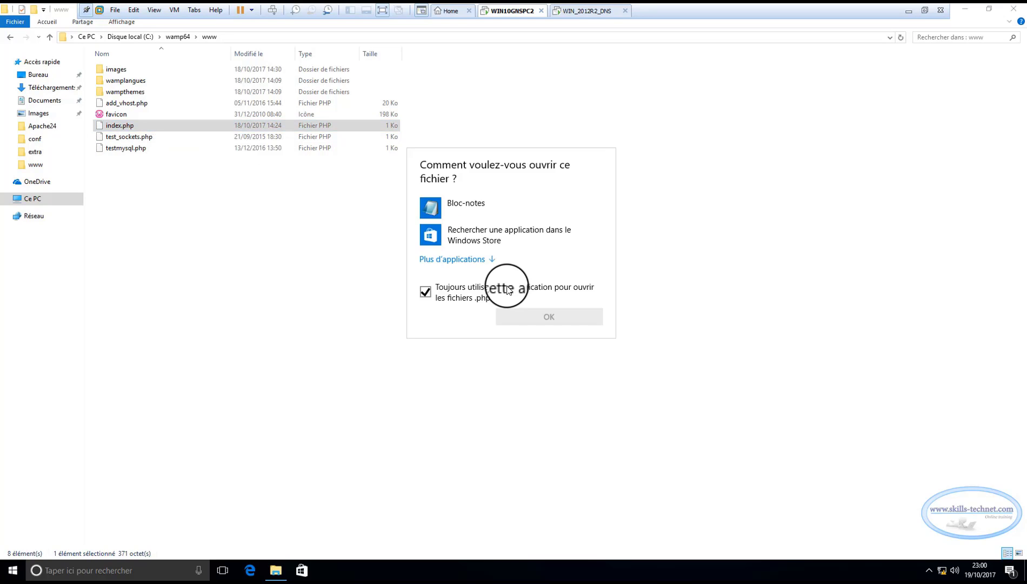
pyautogui.doubleClick(435, 206)
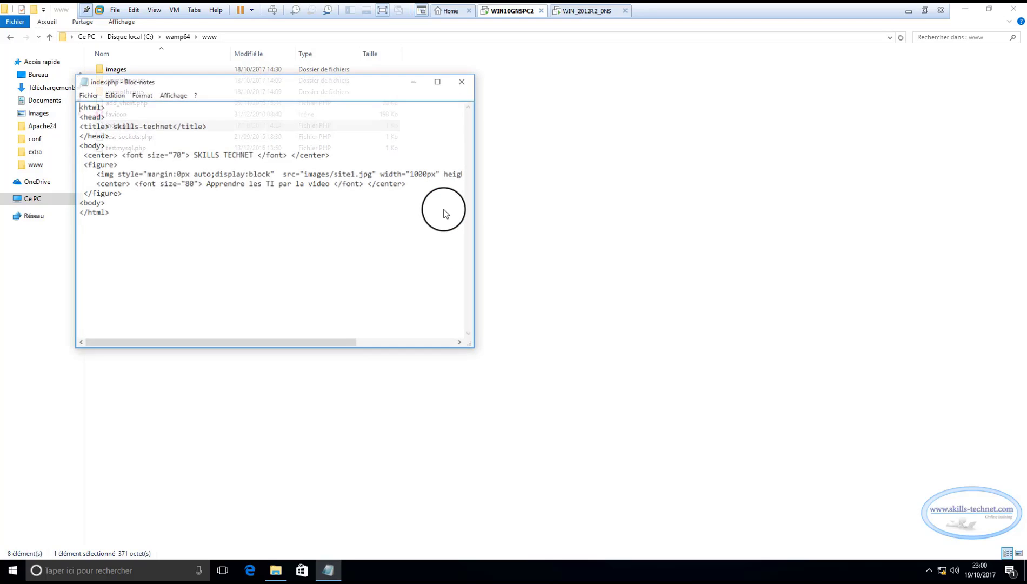
pyautogui.click(439, 80)
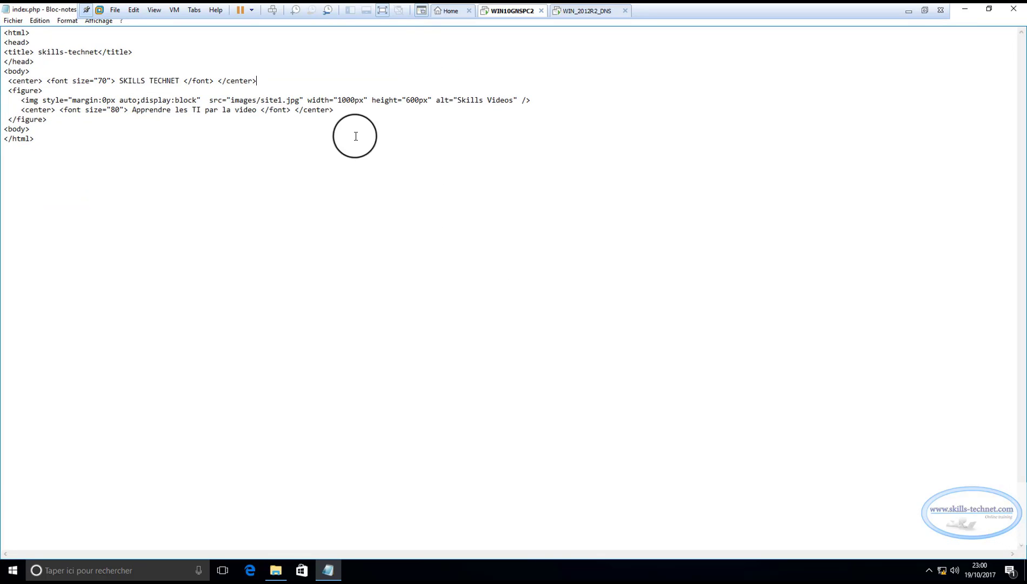
# Examine the whole HTML code of index.php and close the file without changes
pyautogui.moveTo(85, 172); pyautogui.dragTo(4, 33)
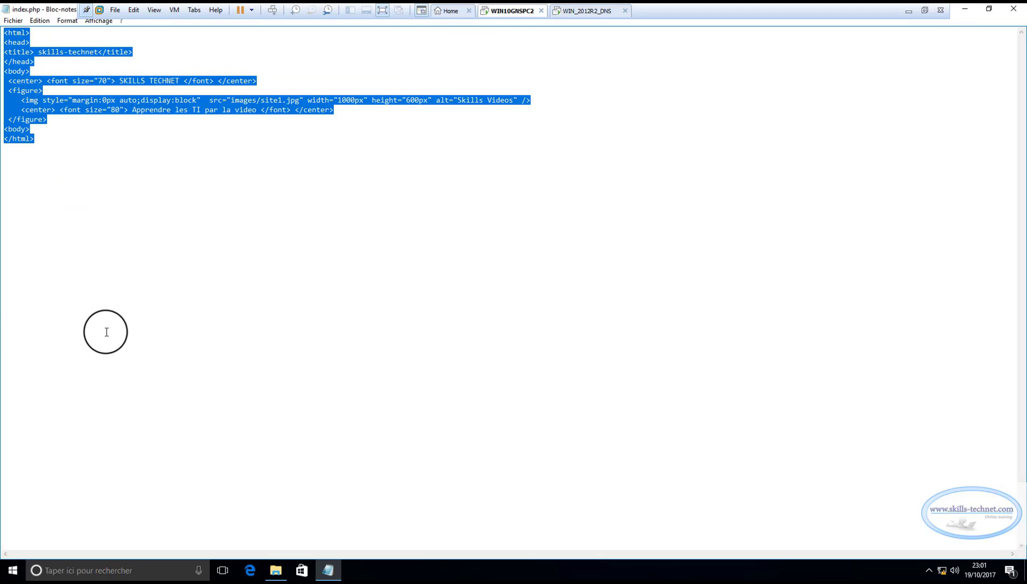
pyautogui.click(72, 235)
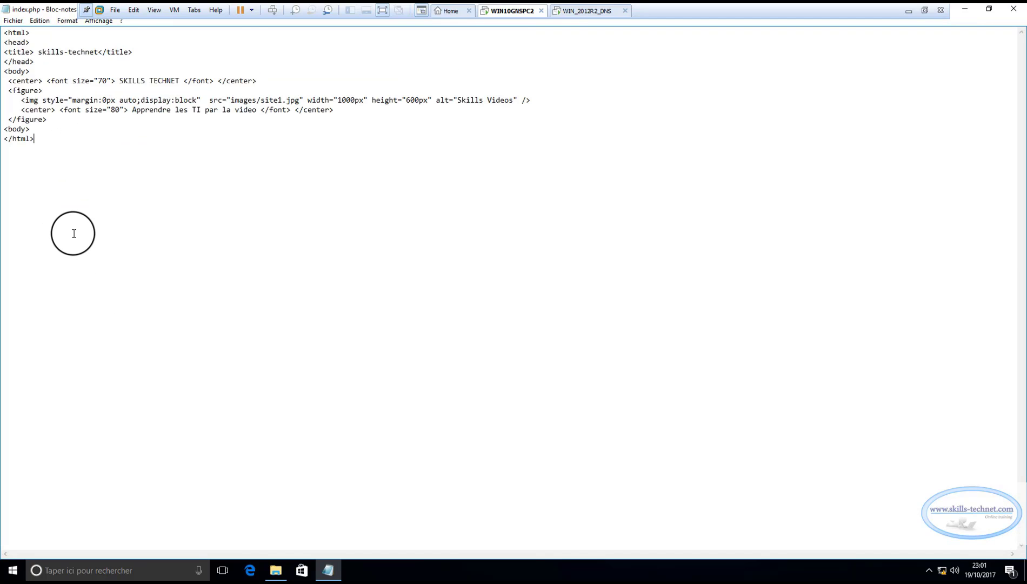
pyautogui.moveTo(48, 172); pyautogui.dragTo(5, 33)
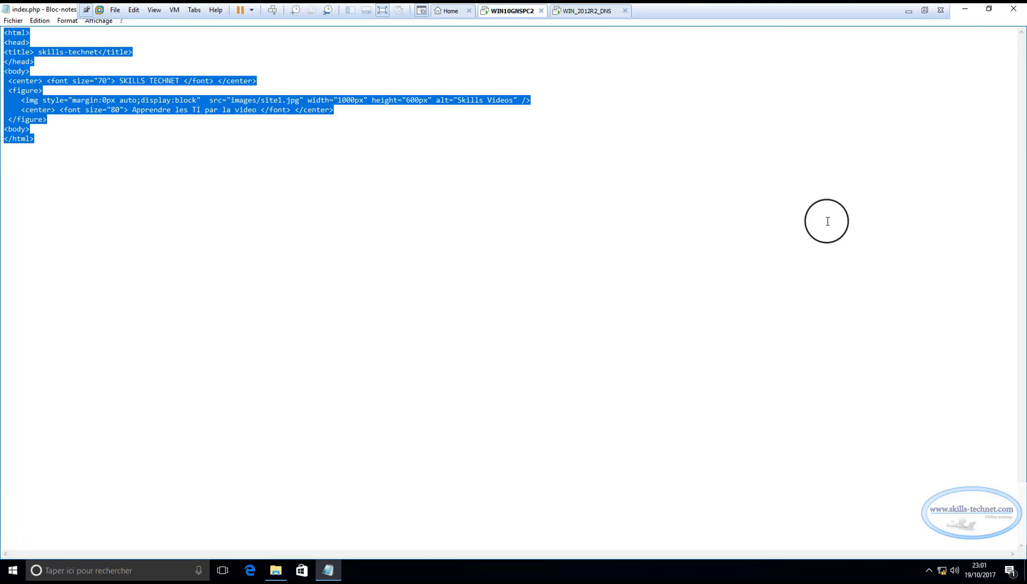
pyautogui.click(1011, 9)
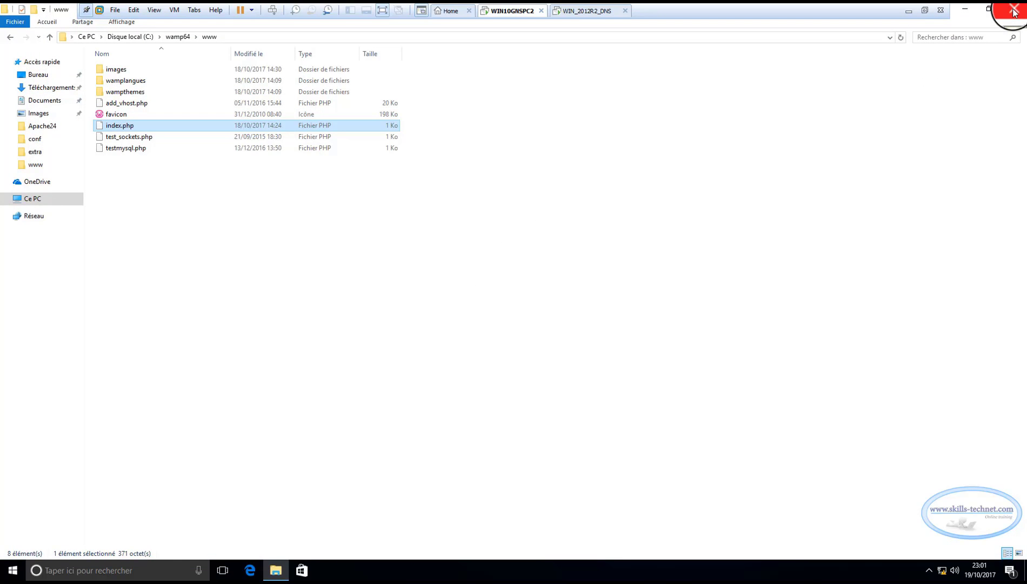
# Minimize File Explorer and load the localhost site in Microsoft Edge to test the web server
pyautogui.click(964, 10)
pyautogui.click(249, 570)
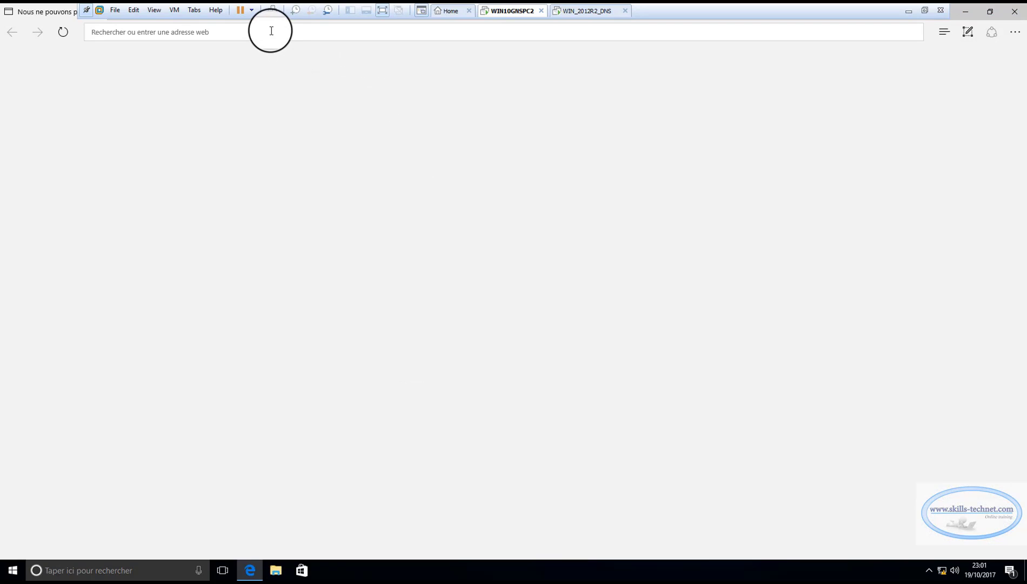
pyautogui.write('locq')
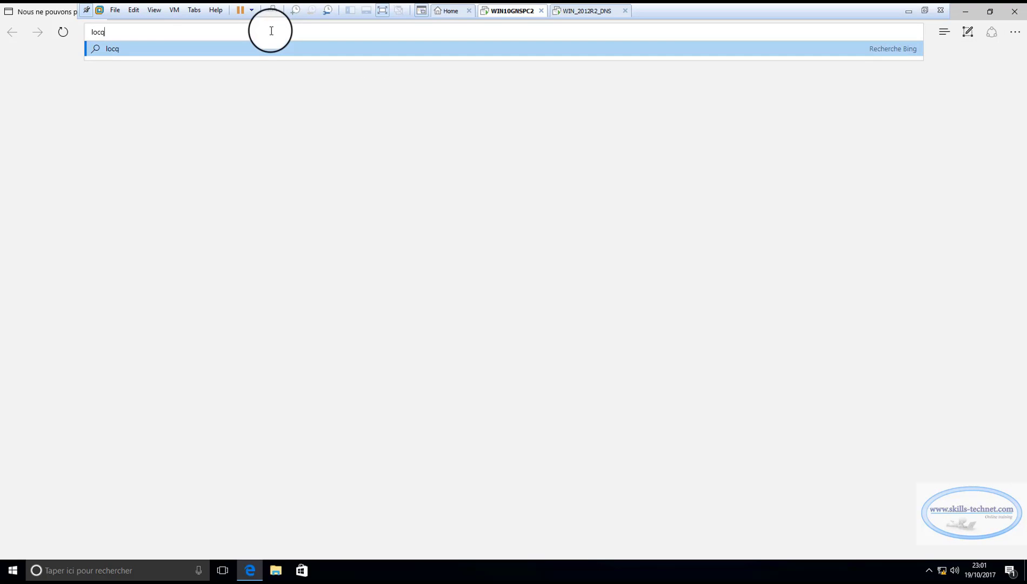
pyautogui.press('BackSpace')
pyautogui.write('alhost/')
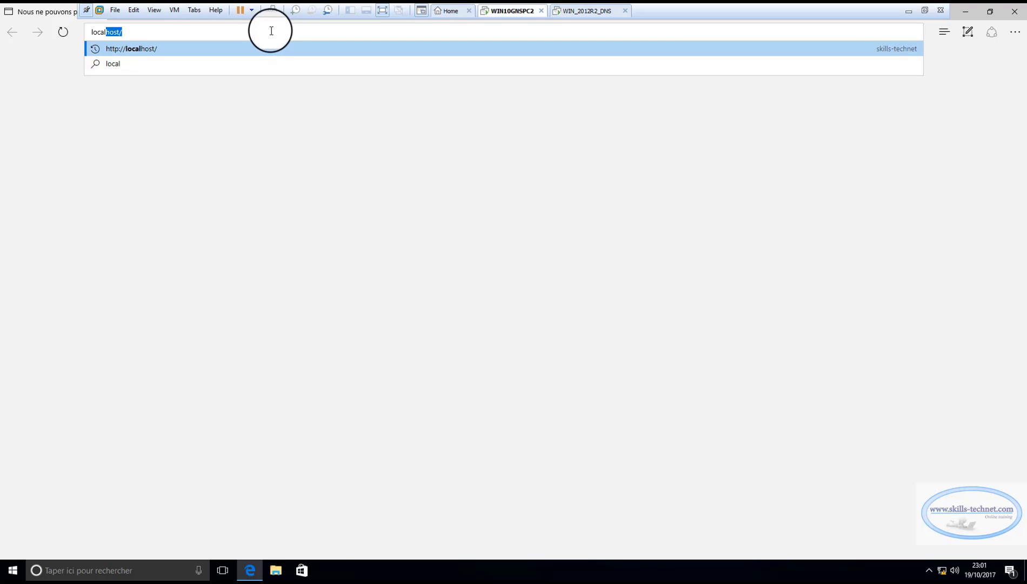
pyautogui.press('Return')
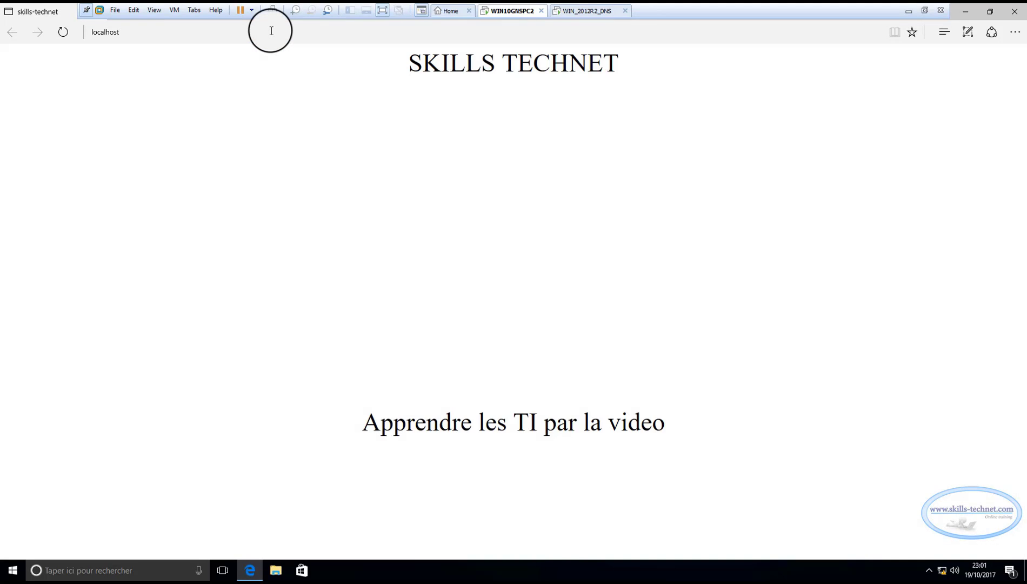
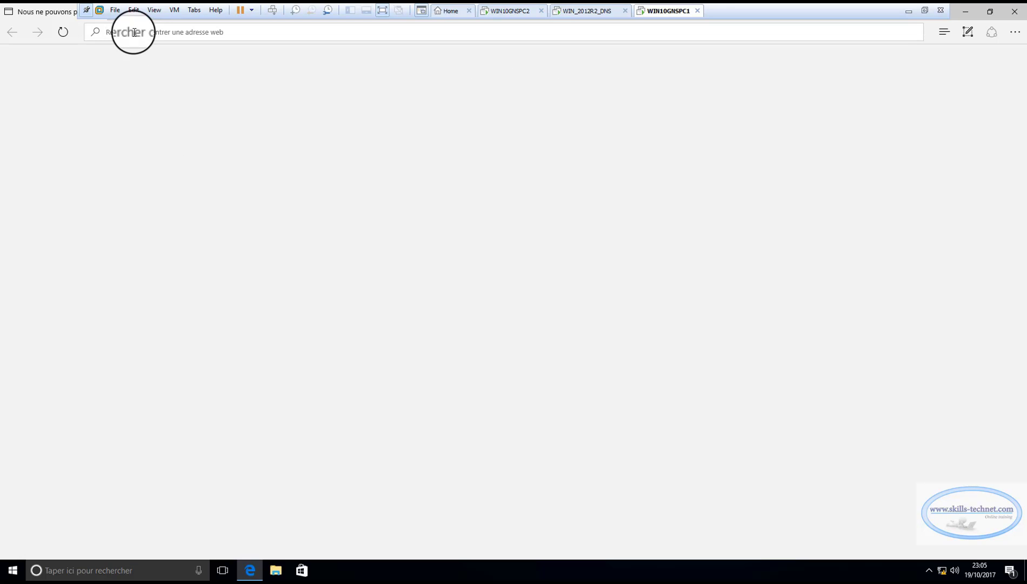
pyautogui.click(134, 32)
pyautogui.write('w.')
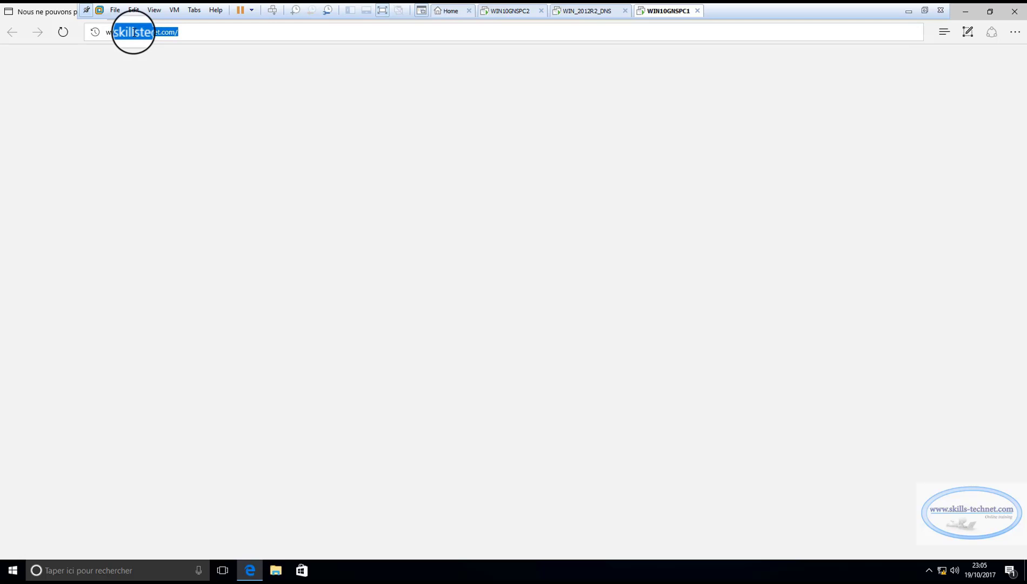
pyautogui.write('skills-technet.com')
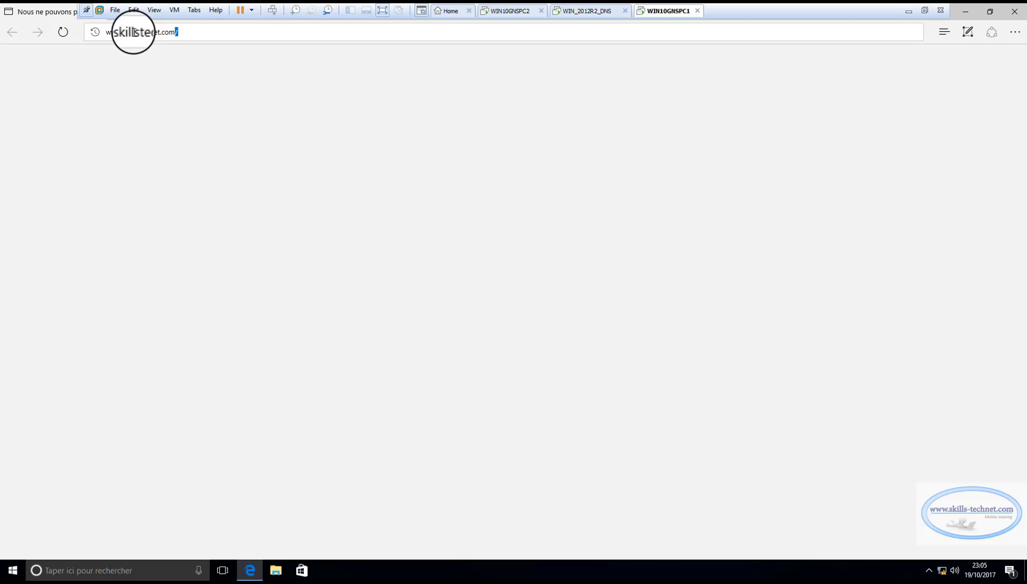
pyautogui.press('Return')
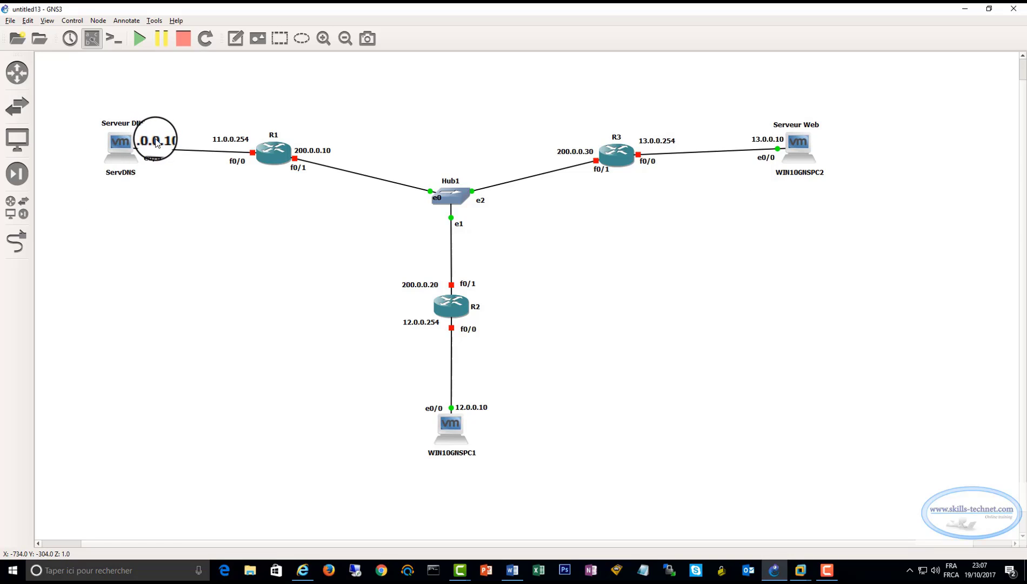
# Start router R1 in the GNS3 topology and open its console
pyautogui.click(274, 158)
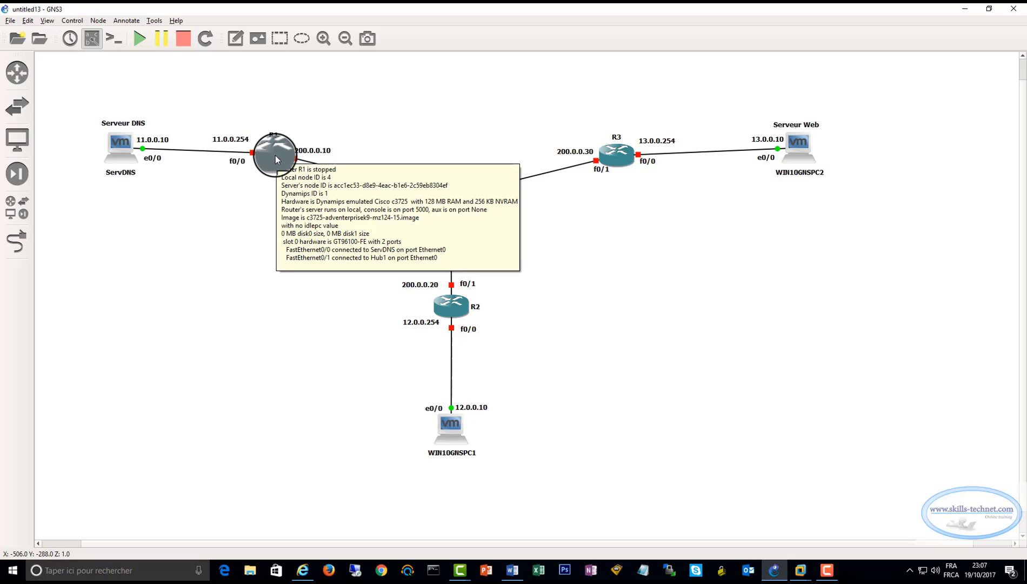
pyautogui.rightClick(275, 156)
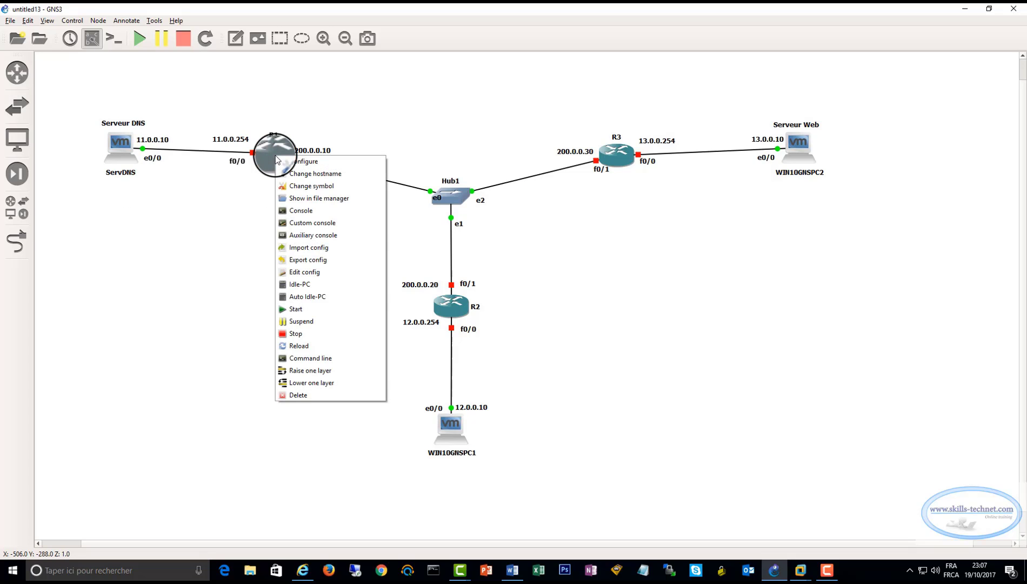
pyautogui.click(296, 312)
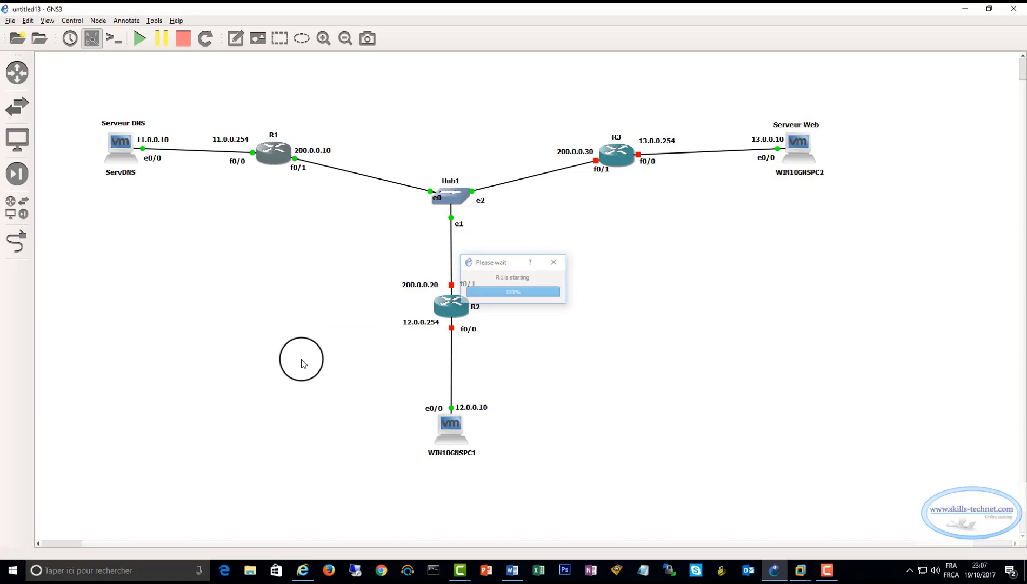
pyautogui.rightClick(273, 152)
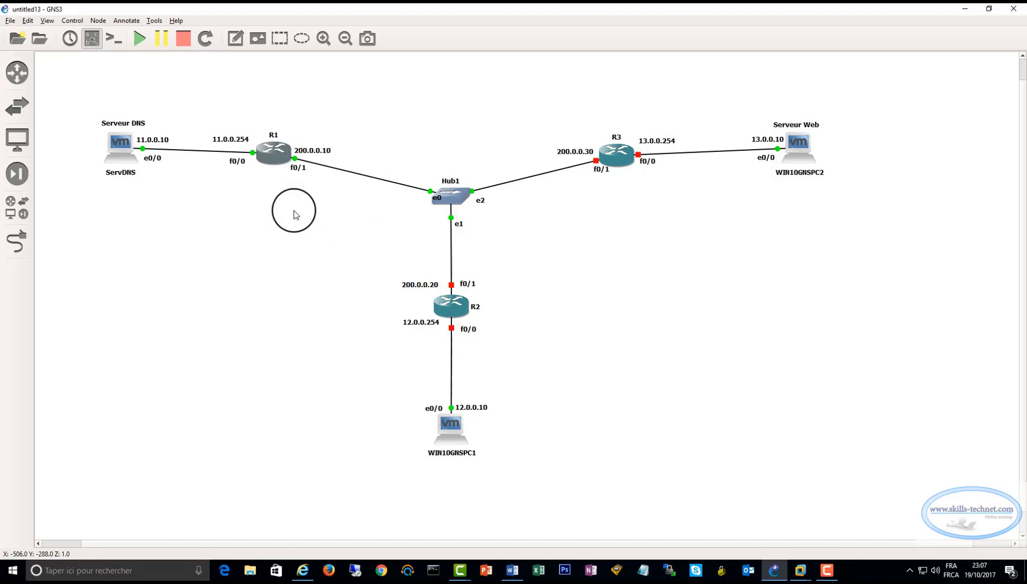
pyautogui.click(297, 207)
# Reset the R1 console terminal and bring up a fresh R1# prompt
pyautogui.rightClick(466, 11)
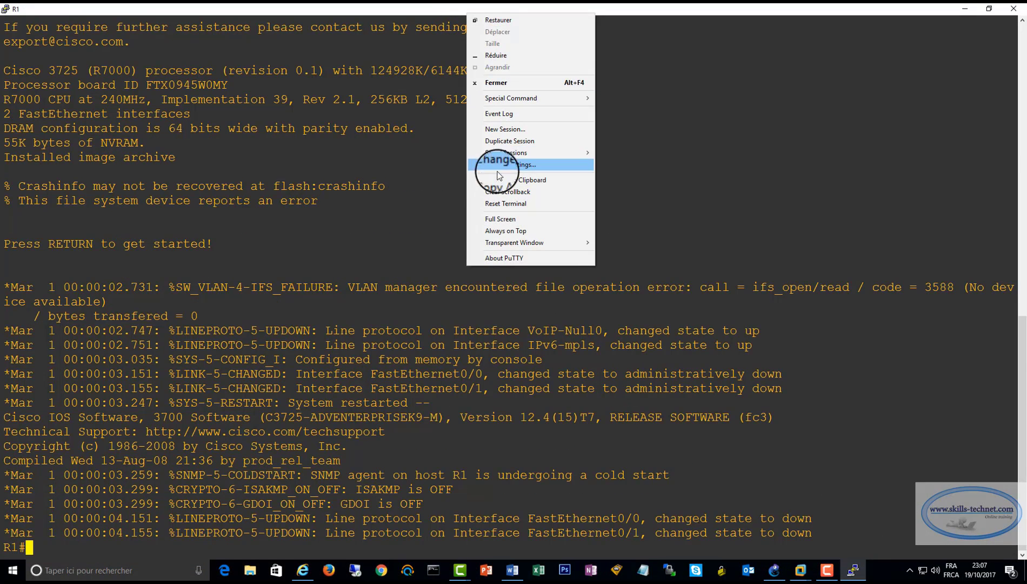
pyautogui.click(500, 203)
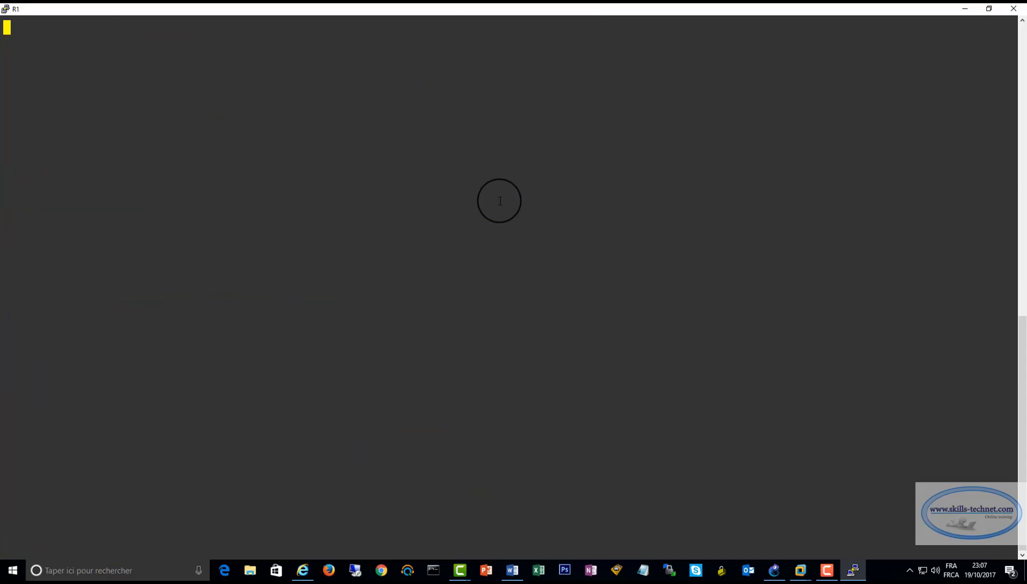
pyautogui.press('Return')
pyautogui.press('Return')
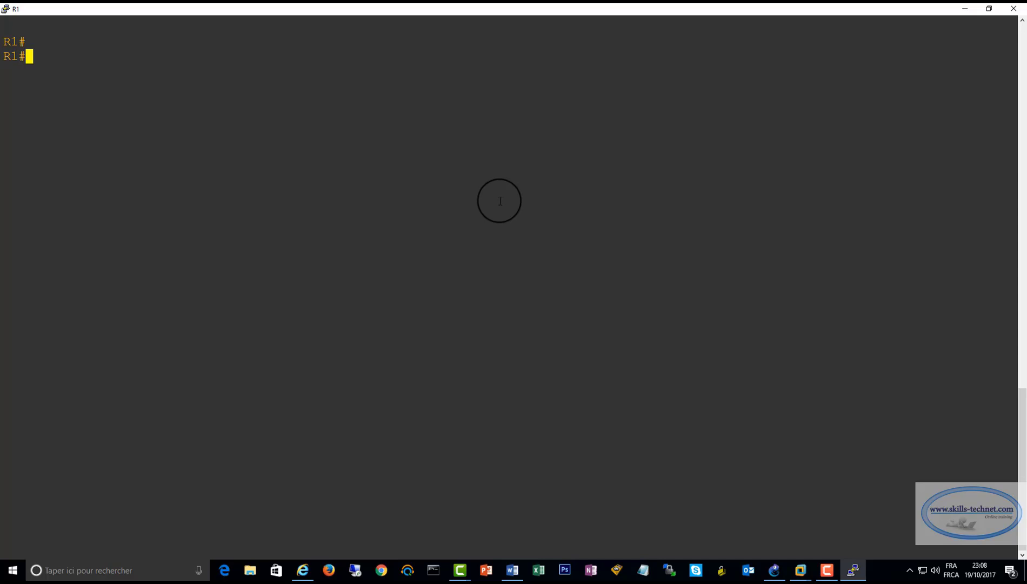
# Enter global configuration mode on R1 with conf t
pyautogui.write('cocn')
pyautogui.press('BackSpace')
pyautogui.press('BackSpace')
pyautogui.write('nf t')
pyautogui.press('Return')
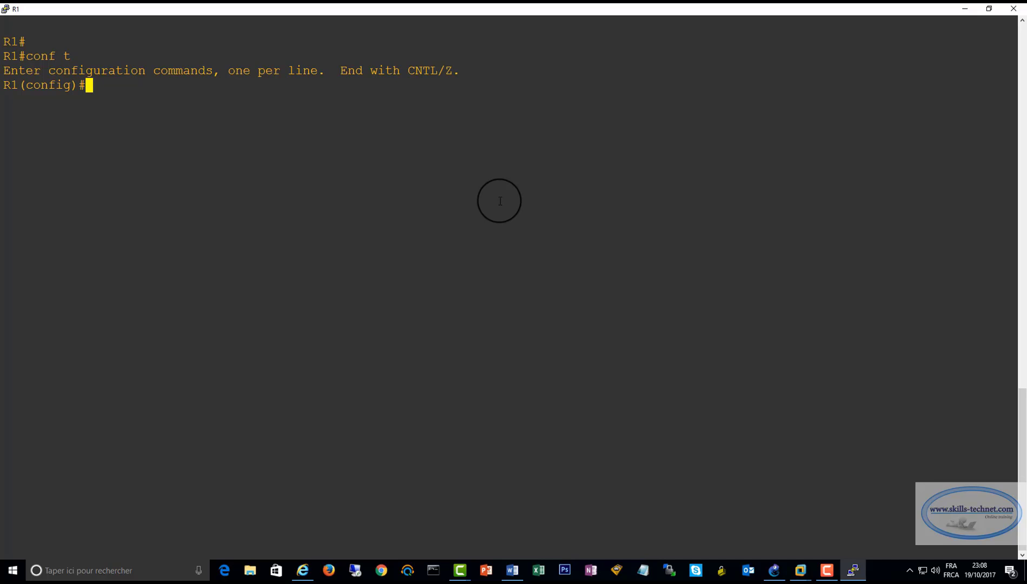
# Enter interface configuration mode for fastEthernet 0/0 on R1
pyautogui.write('inter')
pyautogui.press('Tab')
pyautogui.write('fa')
pyautogui.press('Tab')
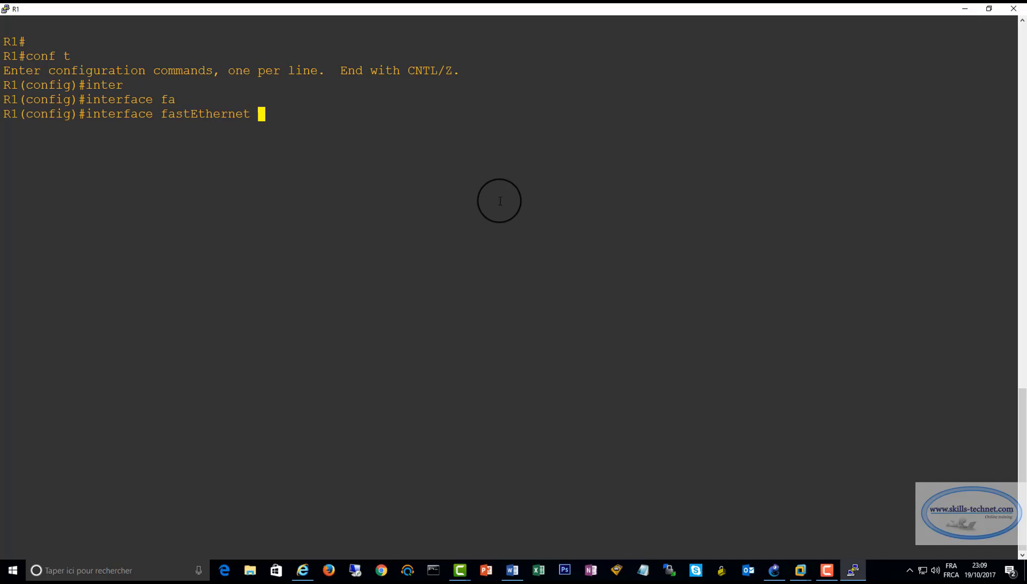
pyautogui.write('f0/0')
pyautogui.press('Return')
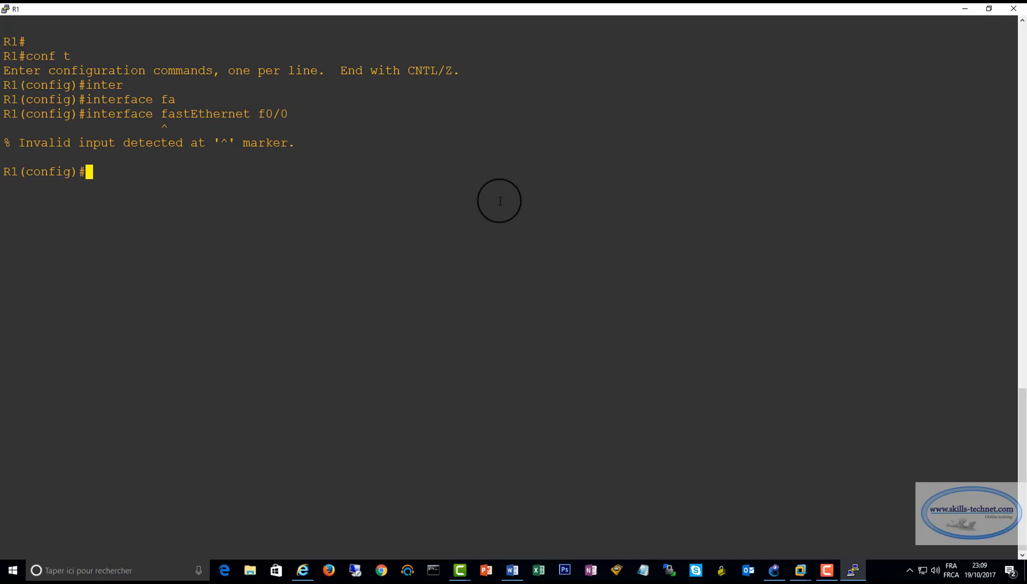
pyautogui.press('Up')
pyautogui.press('Left')
pyautogui.press('Left')
pyautogui.press('Left')
pyautogui.press('BackSpace')
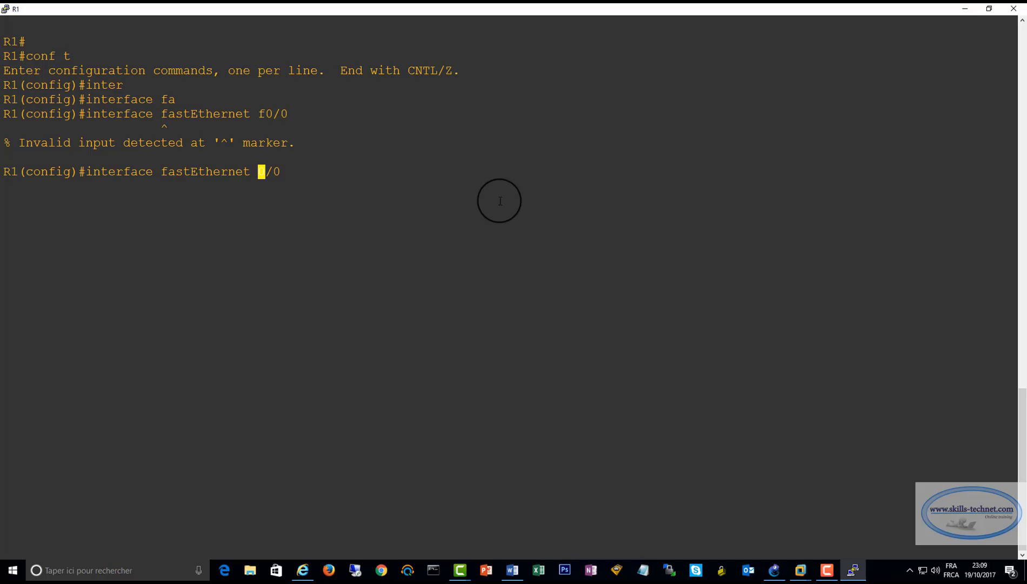
pyautogui.press('Return')
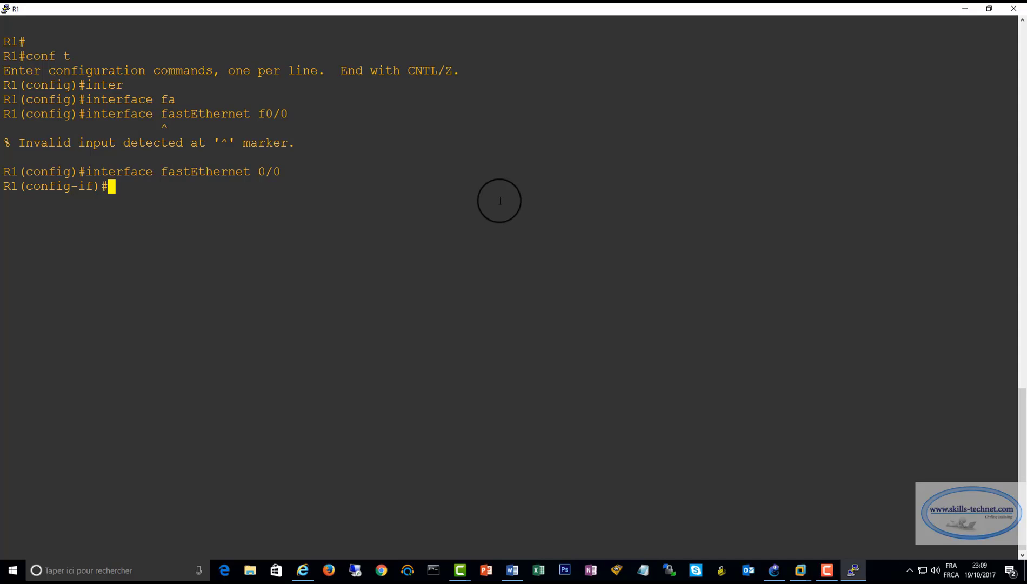
# Assign IP address 11.0.0.254 with mask 255.255.255.0 to R1's fastEthernet 0/0
pyautogui.write('ip add')
pyautogui.press('Tab')
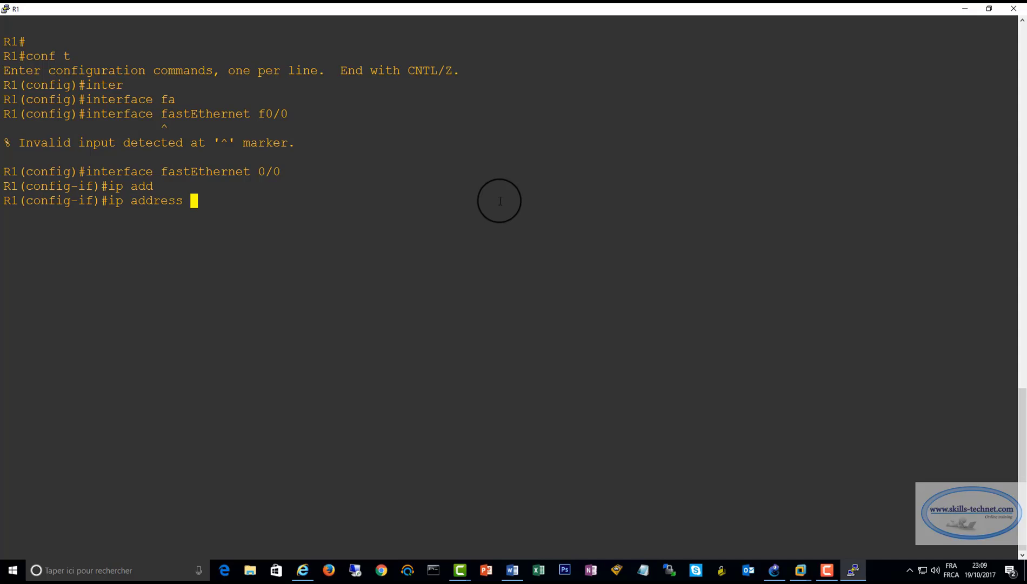
pyautogui.write('11.0.0.254 255.255.255.0')
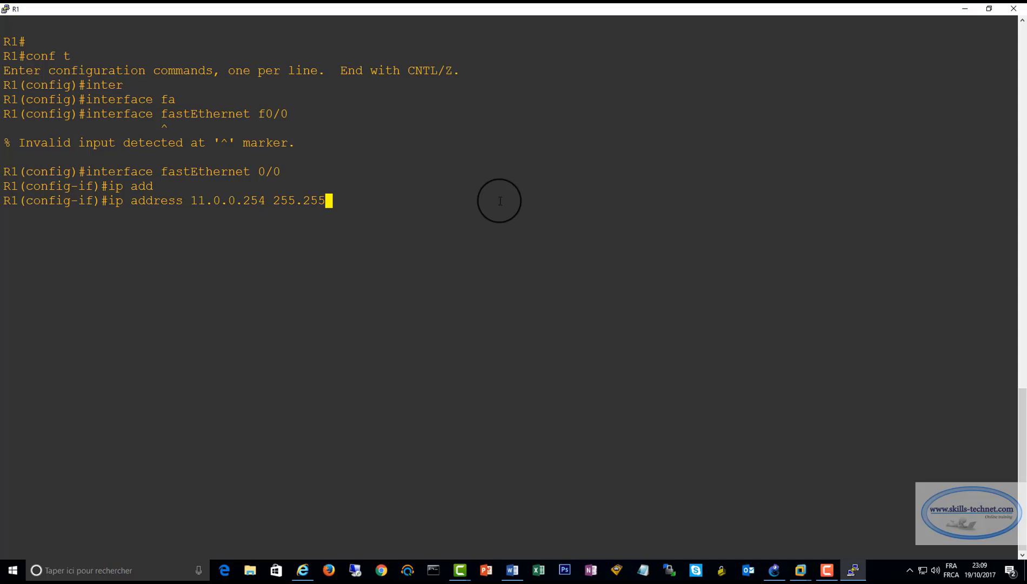
pyautogui.press('Return')
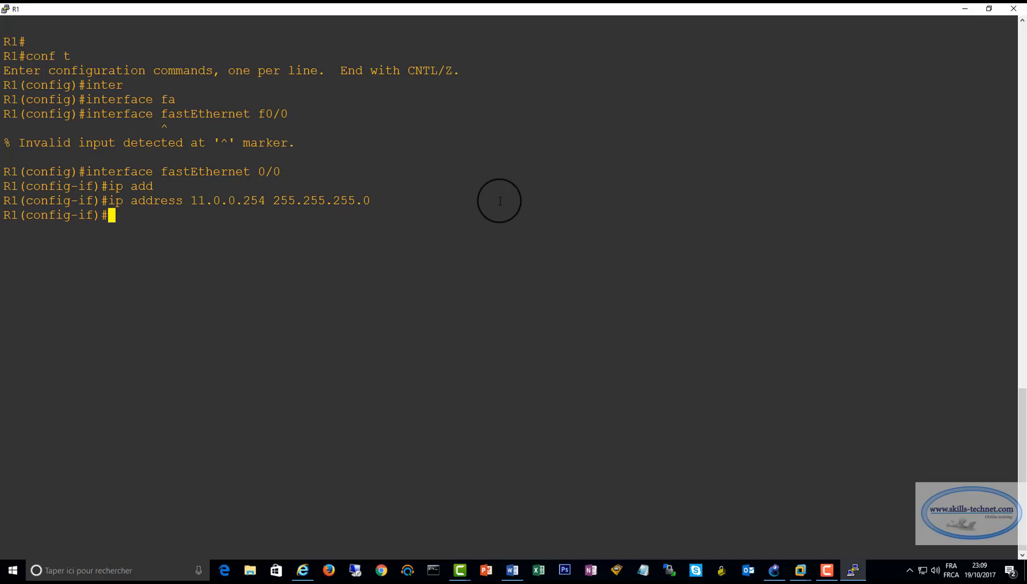
# Enable R1's fastEthernet 0/0 with no shutdown and return to global configuration mode
pyautogui.write('no sh')
pyautogui.press('Tab')
pyautogui.press('Return')
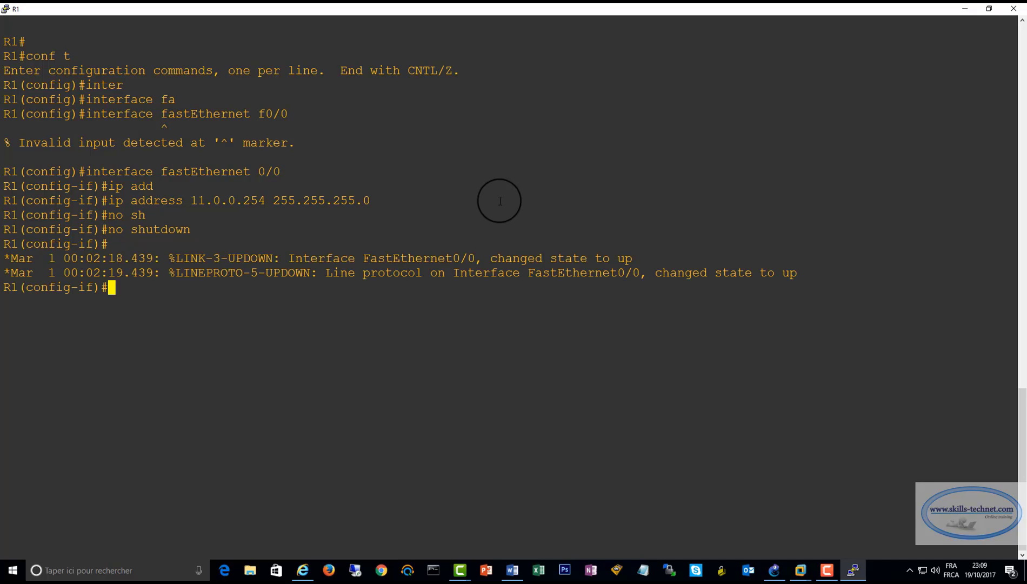
pyautogui.write('exit')
pyautogui.press('Return')
# Enter interface configuration mode for fastEthernet 0/1 on R1 by reusing the earlier interface command
pyautogui.write('exit')
pyautogui.press('Up')
pyautogui.press('Up')
pyautogui.press('Up')
pyautogui.press('Up')
pyautogui.press('Up')
pyautogui.press('Up')
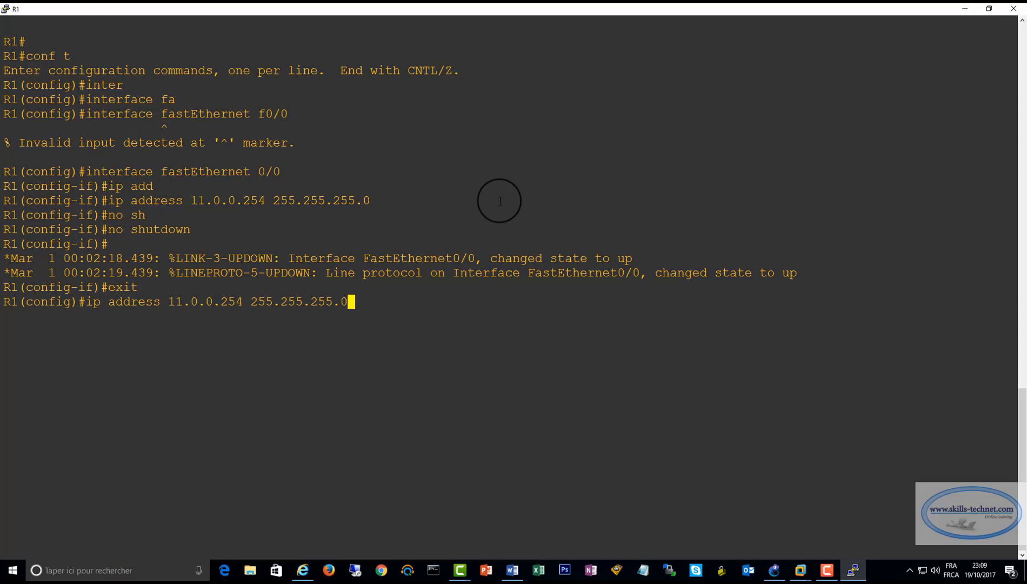
pyautogui.press('BackSpace')
pyautogui.write('1')
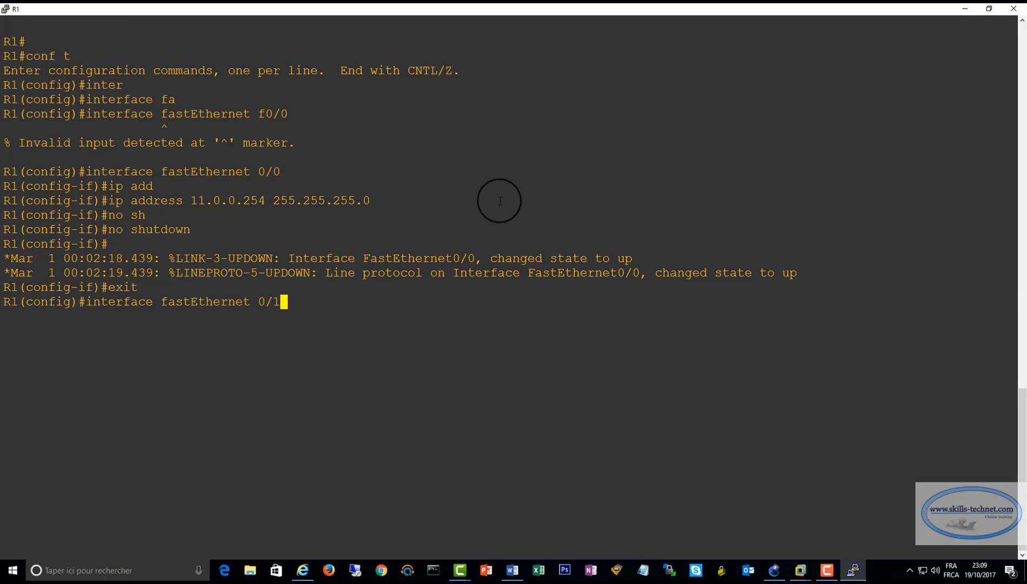
pyautogui.press('Return')
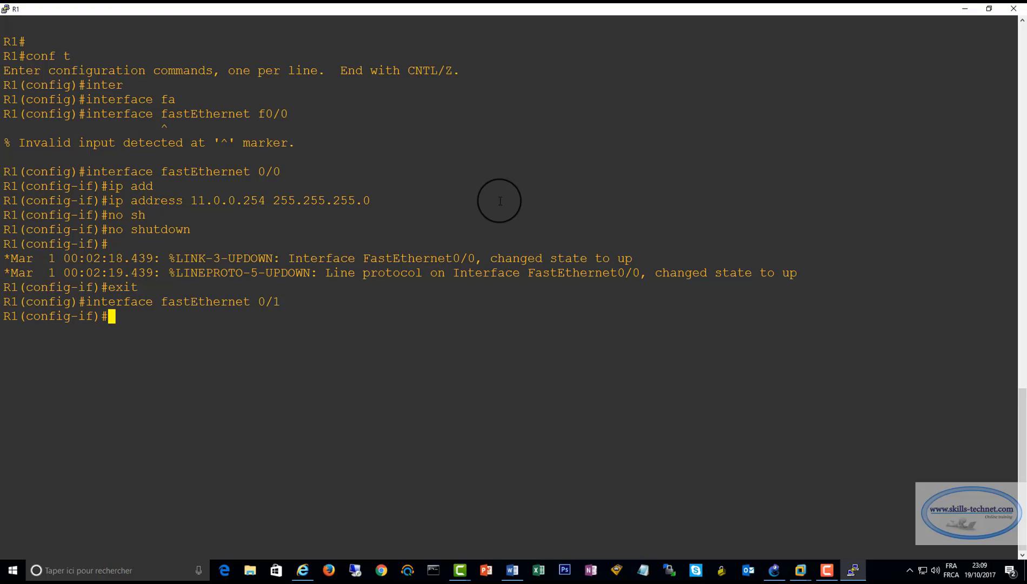
# Assign IP address 200.0.0.10 with mask 255.255.255.0 to R1's fastEthernet 0/1
pyautogui.write('ip add')
pyautogui.press('Tab')
pyautogui.write('200.0.0.')
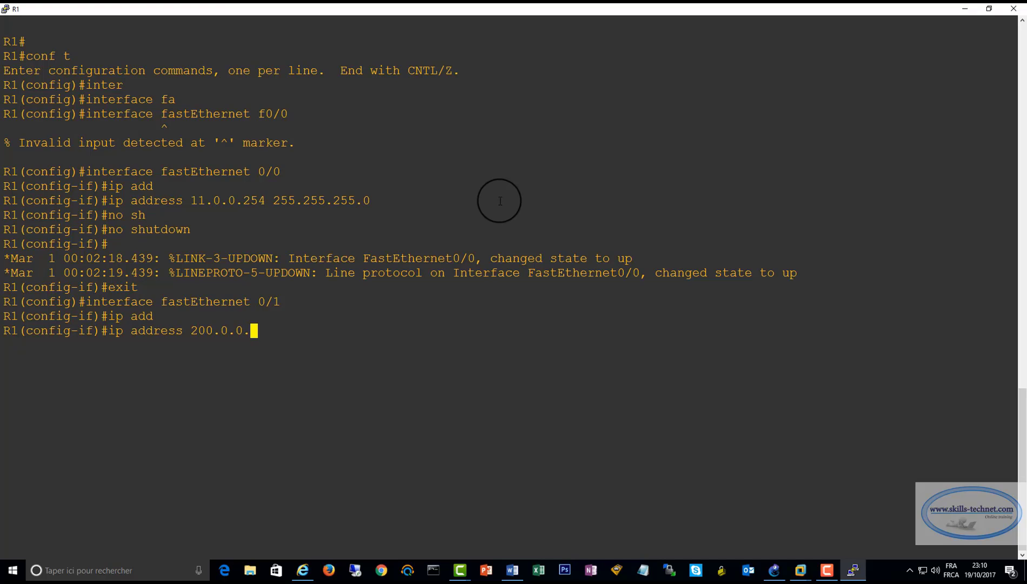
pyautogui.write('10 2')
pyautogui.write('55.255.255.0')
pyautogui.press('Return')
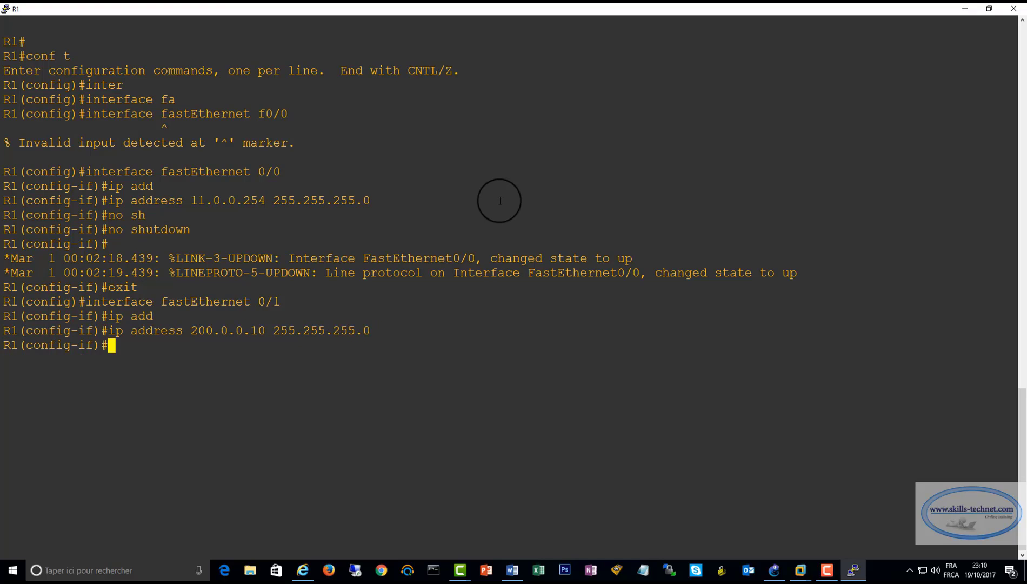
# Enable R1's fastEthernet 0/1 with no shutdown and exit back to privileged mode
pyautogui.write('no sh')
pyautogui.press('Tab')
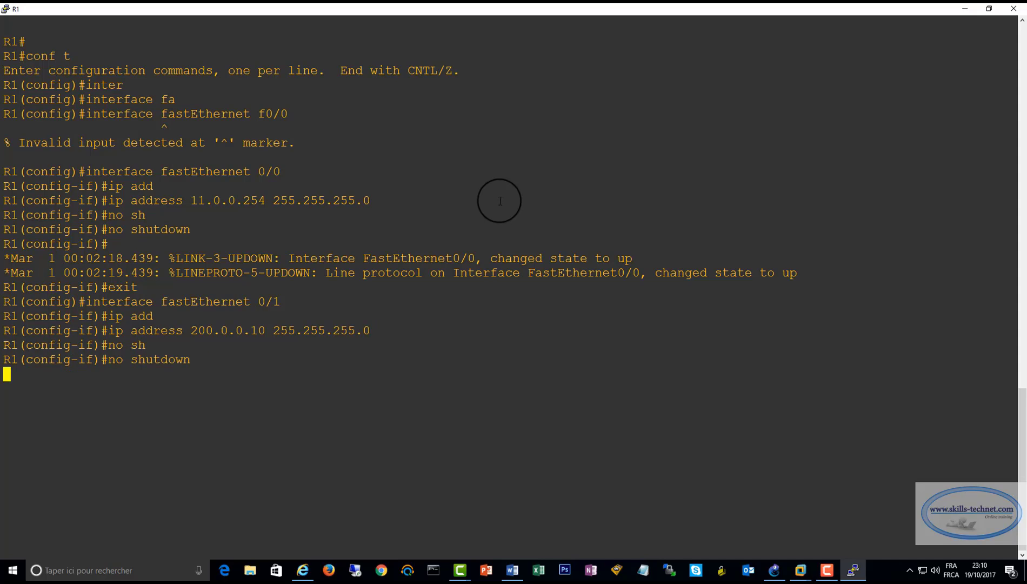
pyautogui.write('exit')
pyautogui.press('Return')
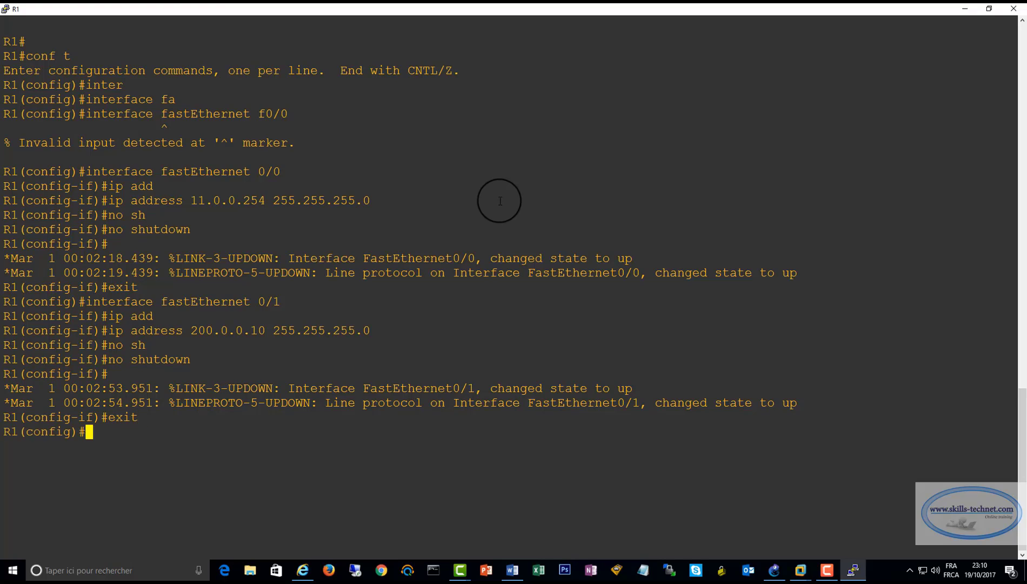
pyautogui.write('exit')
pyautogui.press('Return')
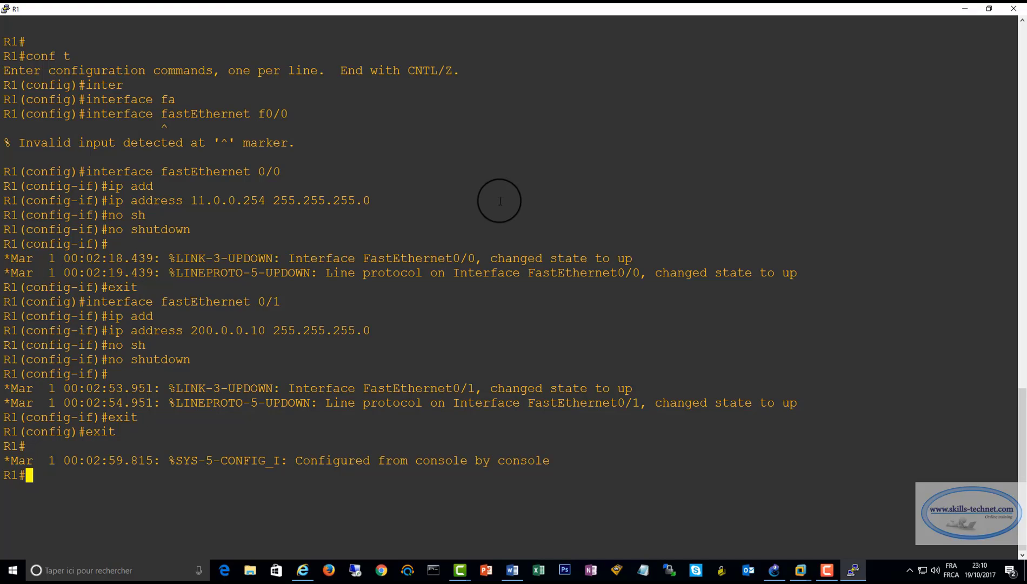
# Run sh ip interface brief on R1 and examine the address, status and protocol of both FastEthernet interfaces
pyautogui.write('sh ip inter')
pyautogui.press('Tab')
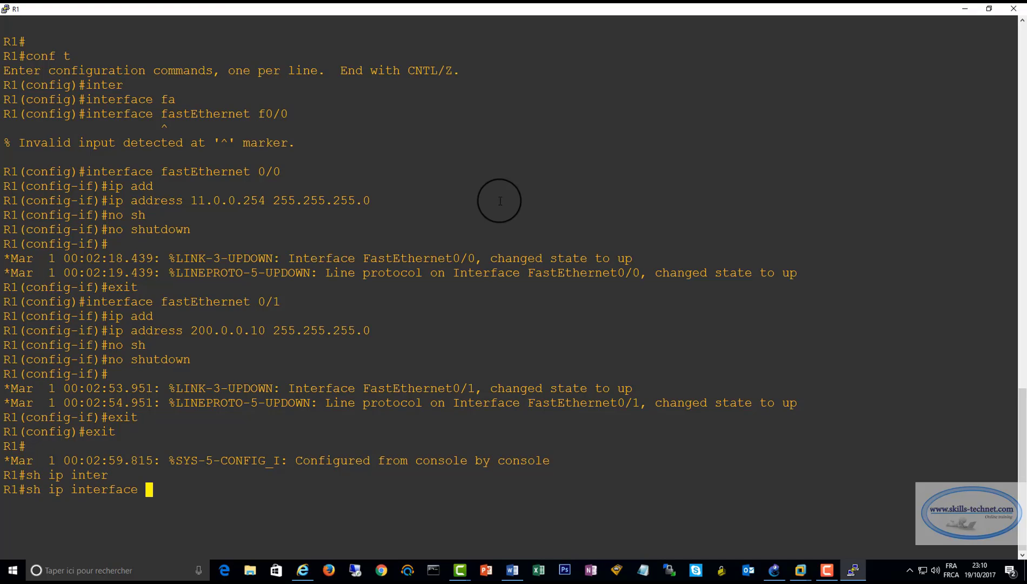
pyautogui.write('brie')
pyautogui.press('Tab')
pyautogui.press('Return')
pyautogui.moveTo(4, 518); pyautogui.dragTo(630, 538)
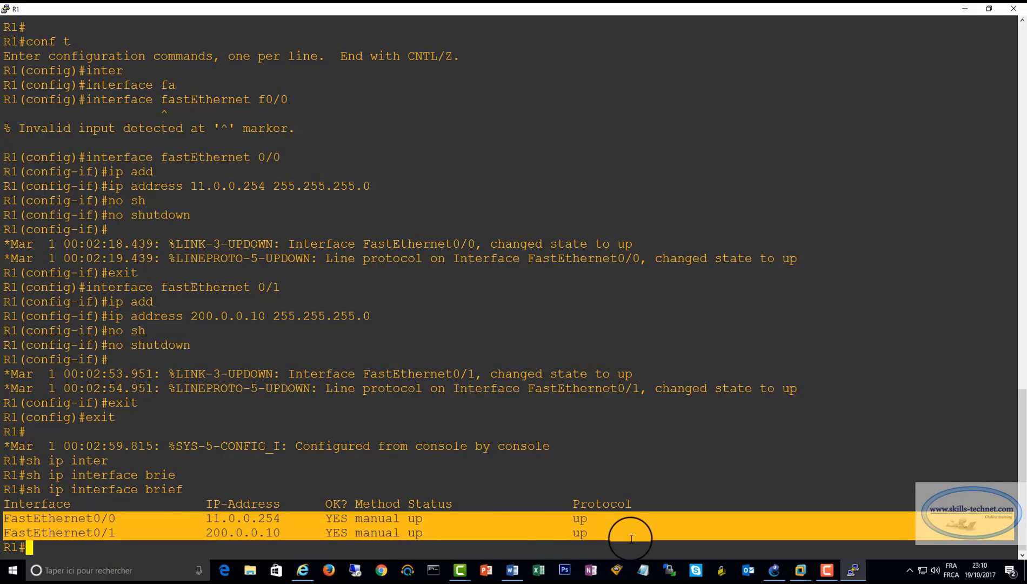
pyautogui.moveTo(568, 517); pyautogui.dragTo(608, 534)
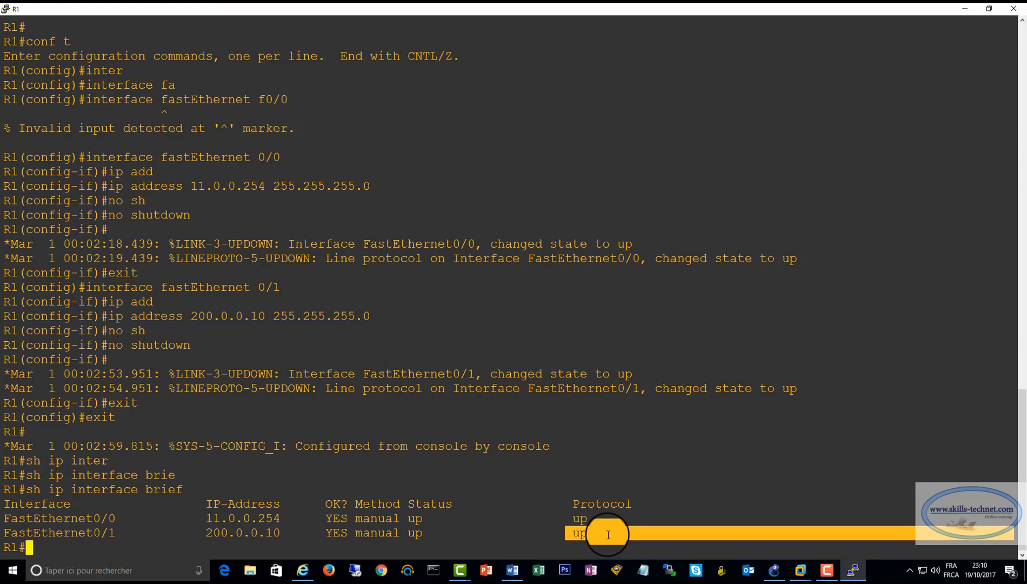
pyautogui.click(454, 359)
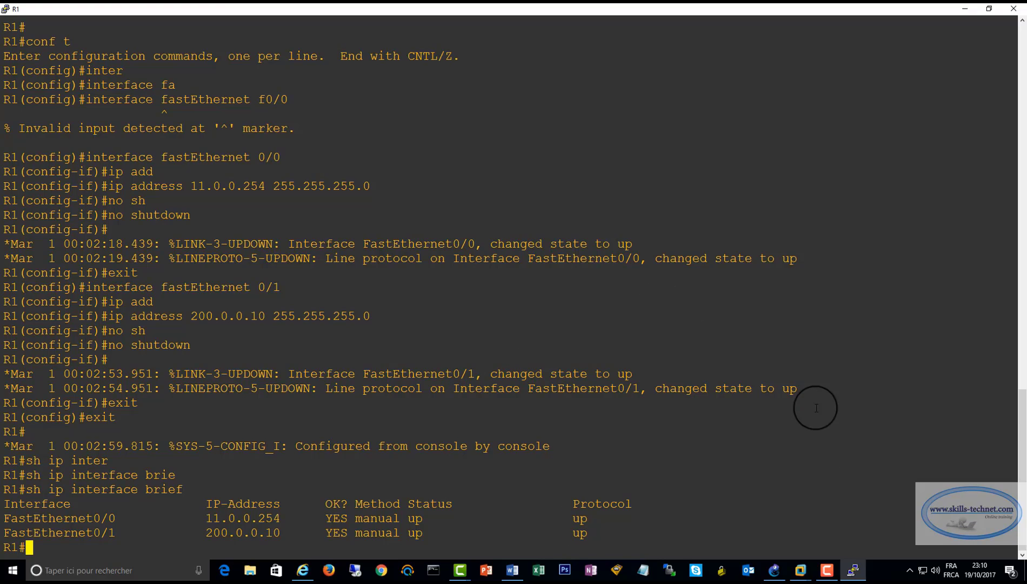
# Switch back to GNS3, start router R2 and open its console
pyautogui.click(774, 569)
pyautogui.rightClick(448, 306)
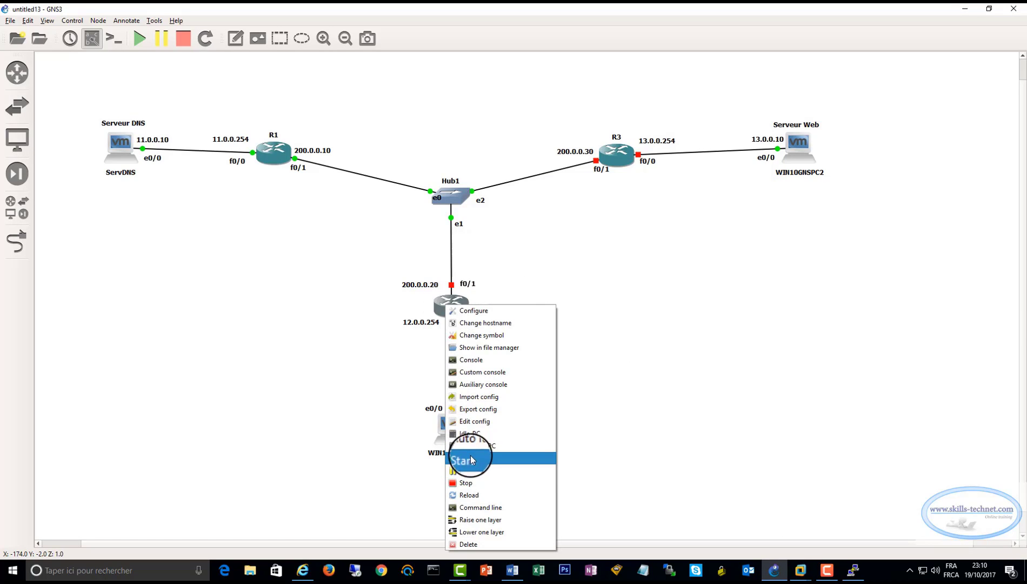
pyautogui.click(462, 458)
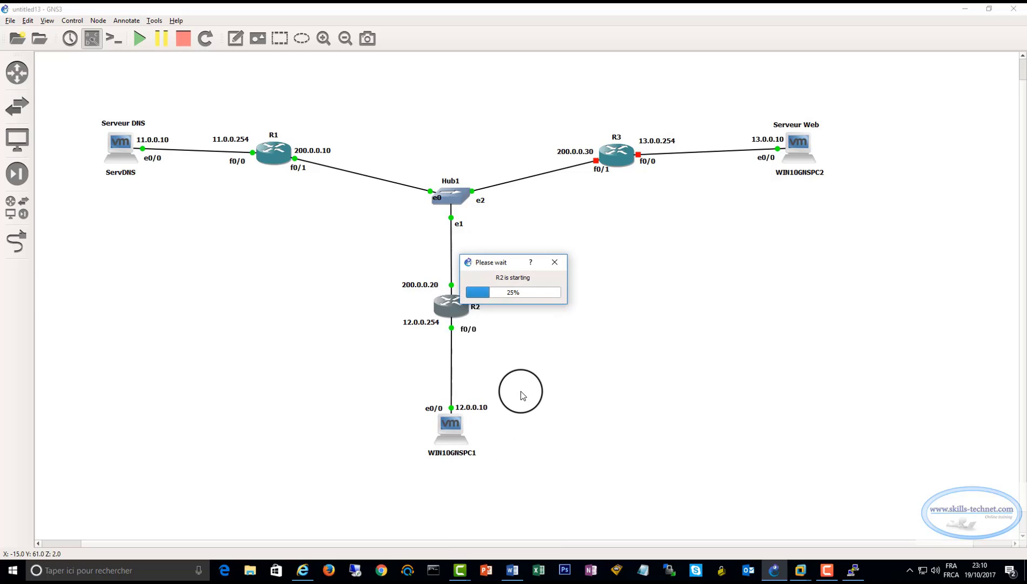
pyautogui.rightClick(451, 313)
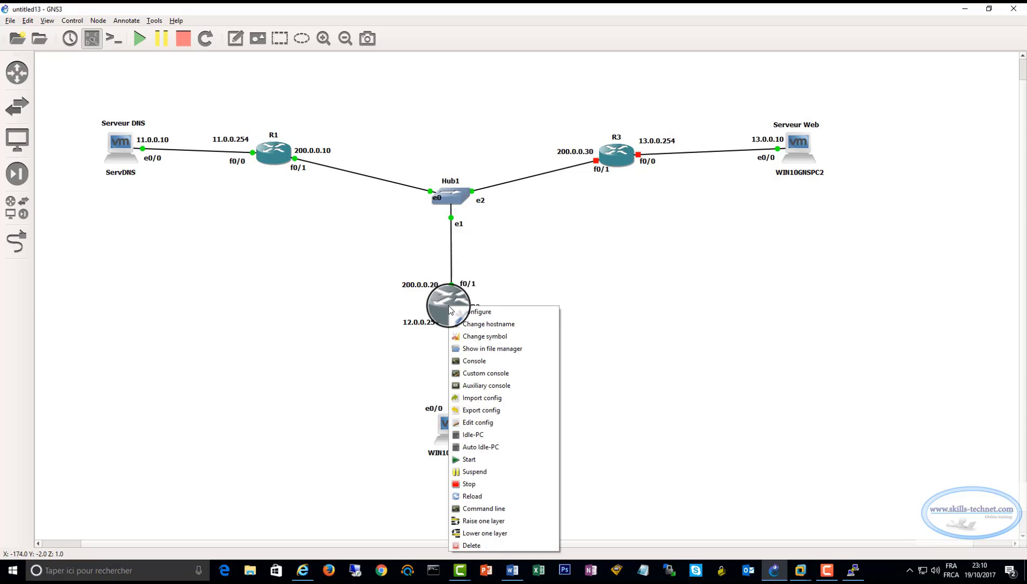
pyautogui.click(465, 356)
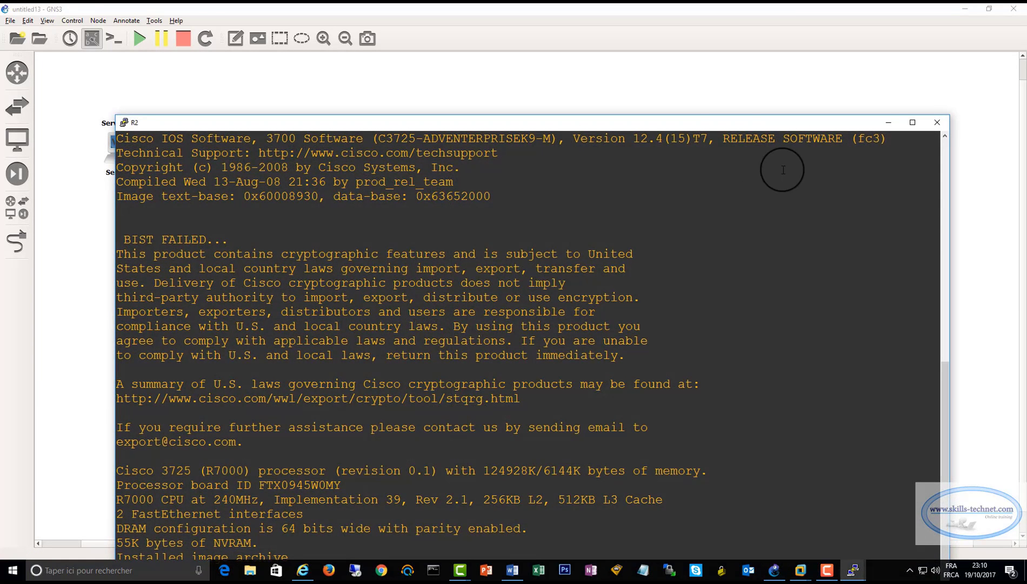
# Maximize R2's console, enter global configuration mode with conf t and reset the terminal display
pyautogui.doubleClick(728, 126)
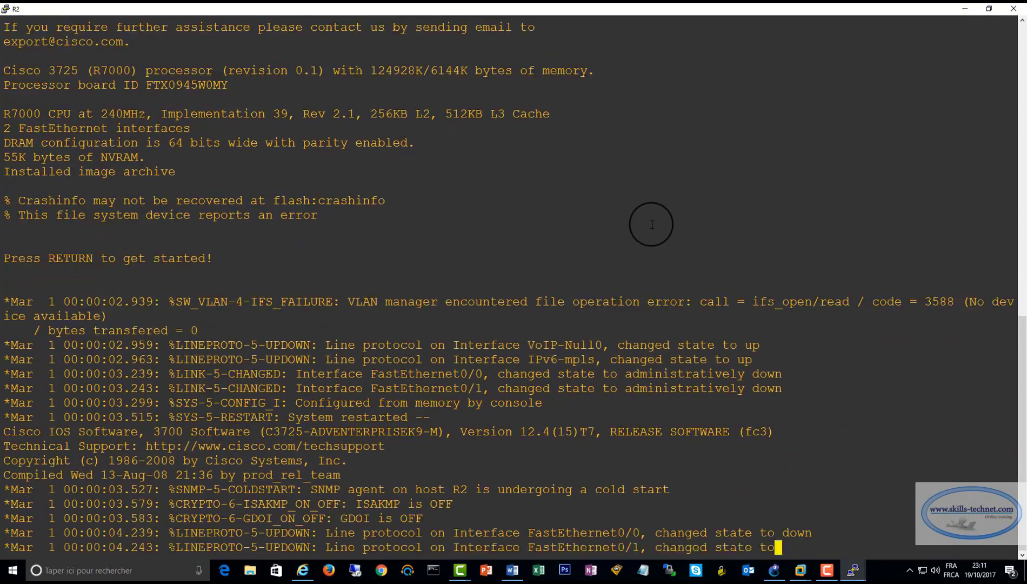
pyautogui.write('in')
pyautogui.press('BackSpace')
pyautogui.write('conf t')
pyautogui.press('Return')
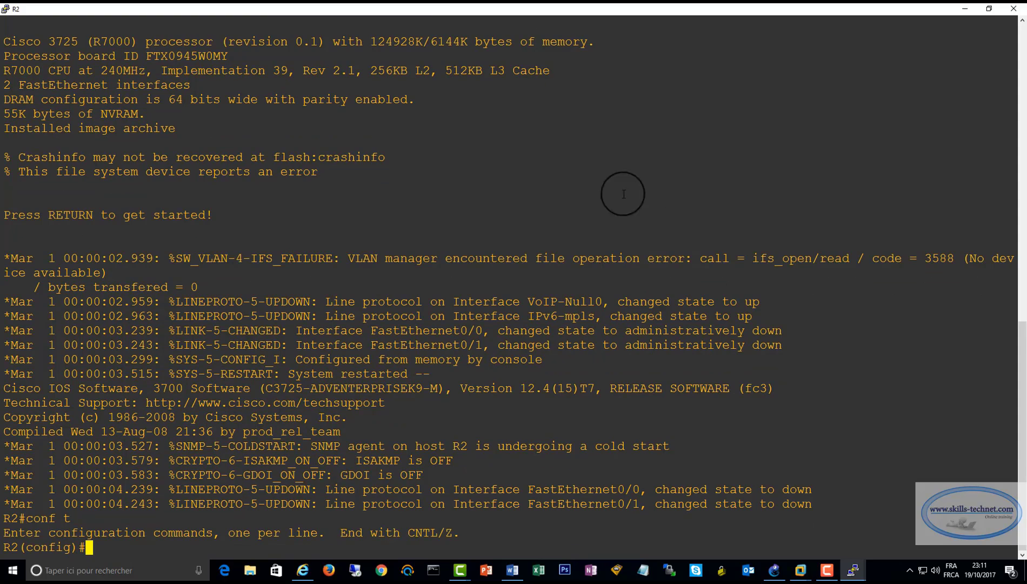
pyautogui.rightClick(468, 8)
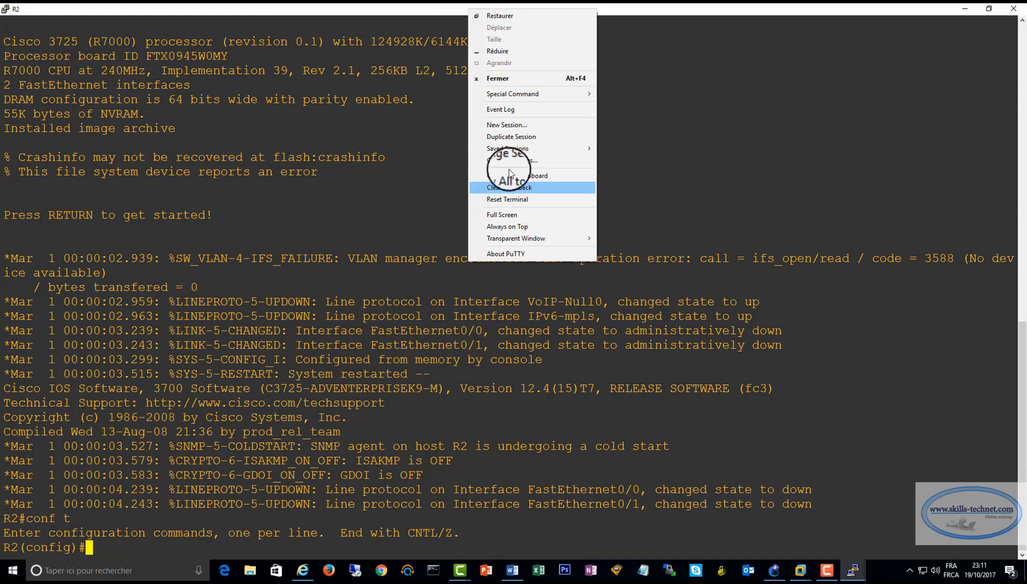
pyautogui.click(508, 198)
pyautogui.press('Return')
pyautogui.press('Return')
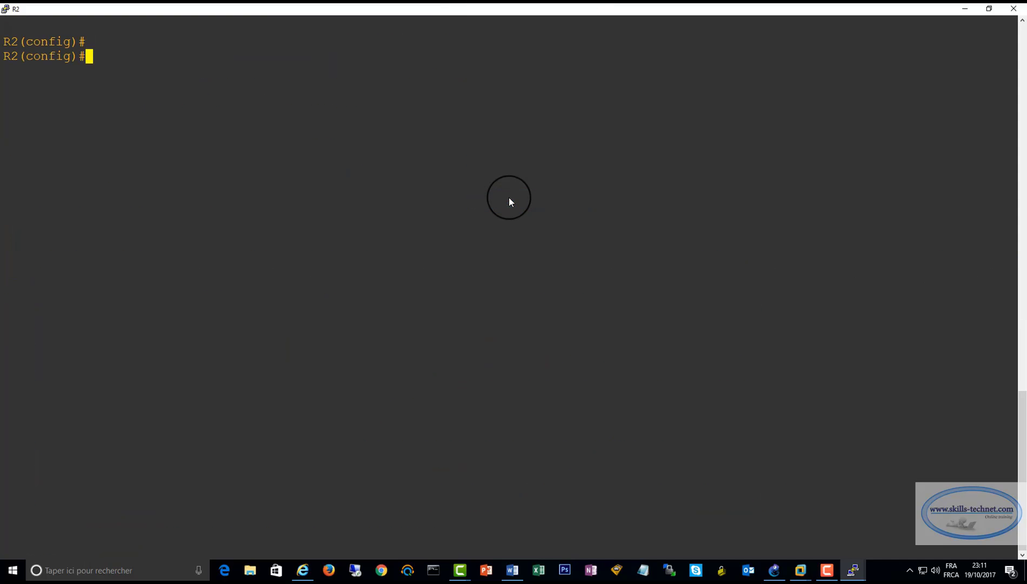
# Assign IP address 12.0.0.254 with mask 255.255.255.0 to R2's fastEthernet 0/0
pyautogui.write('inter')
pyautogui.press('Tab')
pyautogui.write('fa')
pyautogui.press('Tab')
pyautogui.write('0/0')
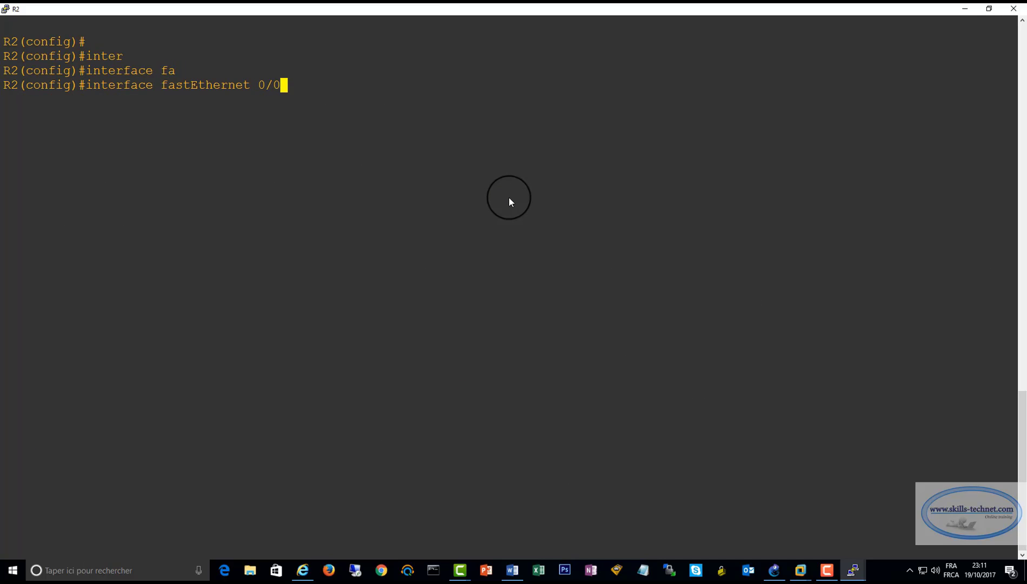
pyautogui.press('Return')
pyautogui.write('ip add')
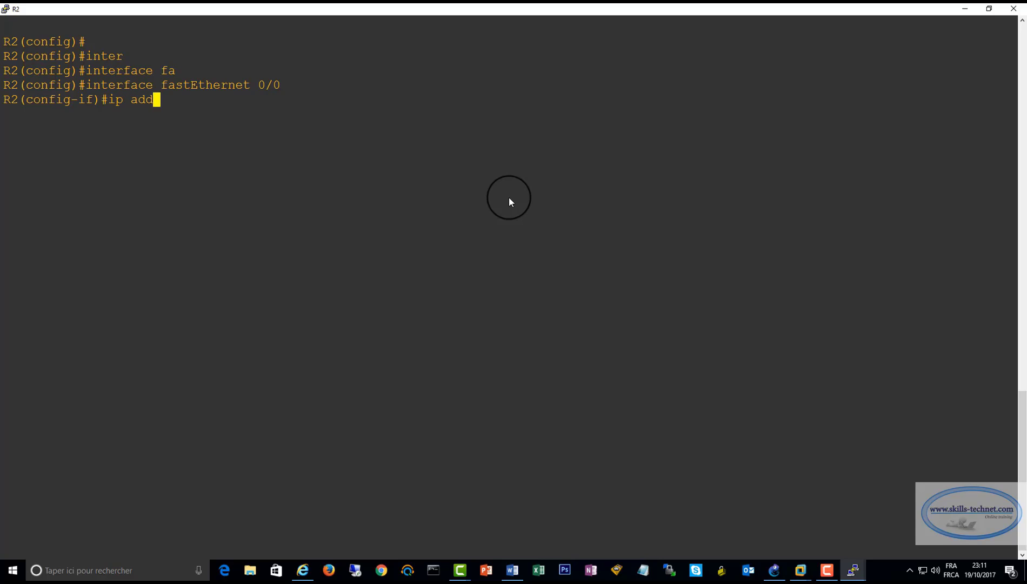
pyautogui.press('Tab')
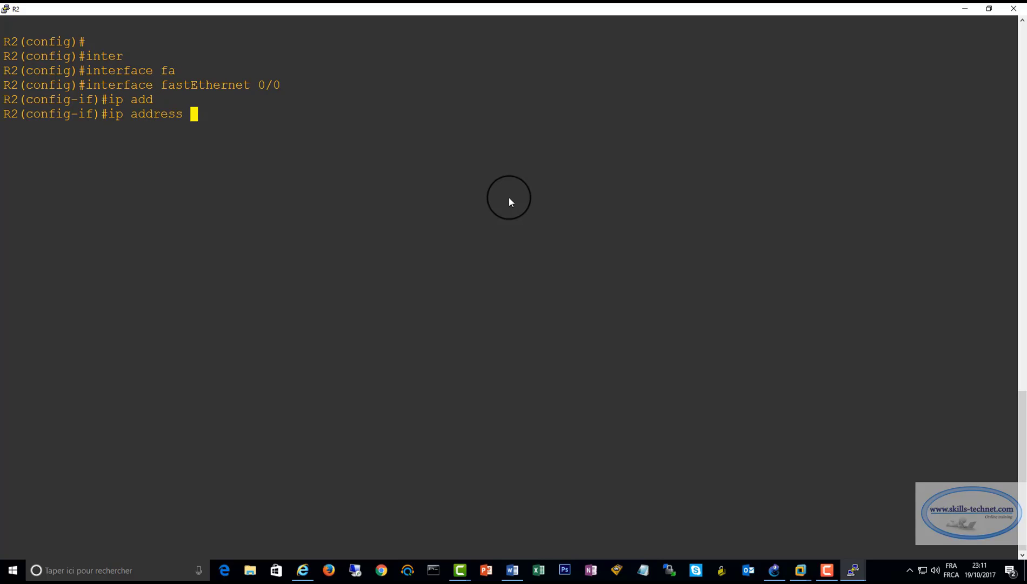
pyautogui.write('12.0.0.254 2')
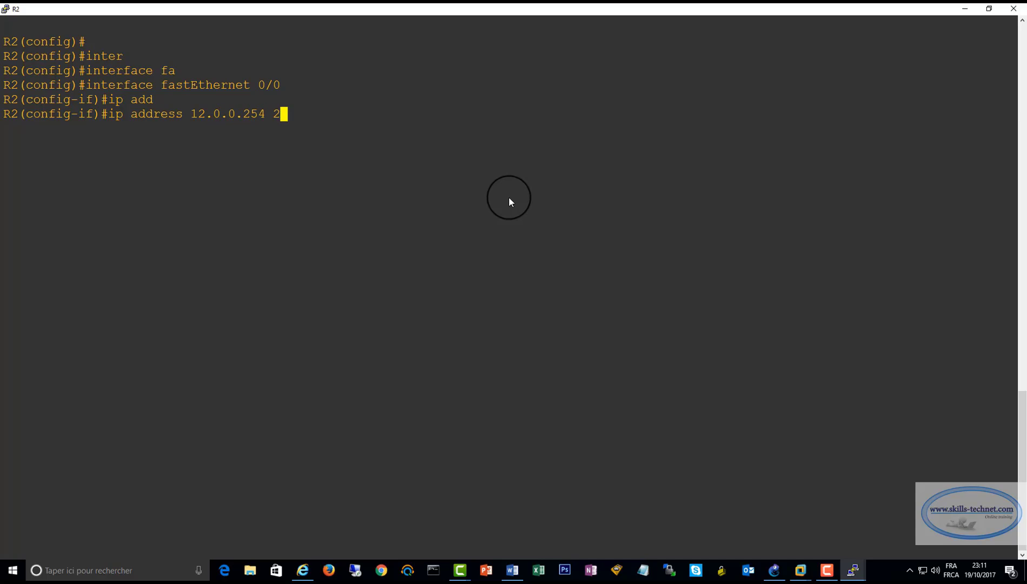
pyautogui.write('55.255.255.0')
pyautogui.press('Return')
# Enable R2's fastEthernet 0/0 with no shutdown and exit back to global configuration mode
pyautogui.write('no sh')
pyautogui.press('Tab')
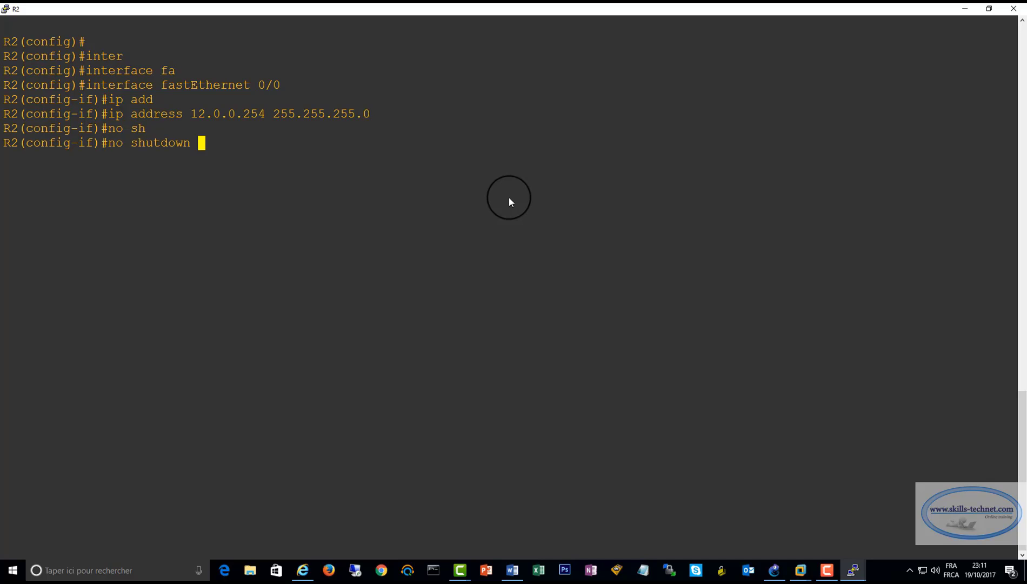
pyautogui.press('Return')
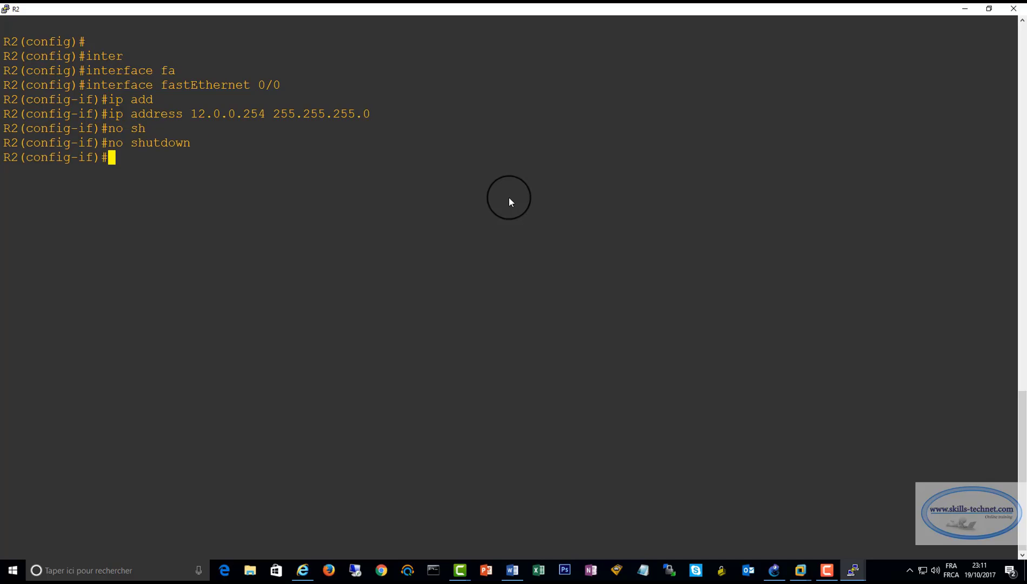
pyautogui.write('exi')
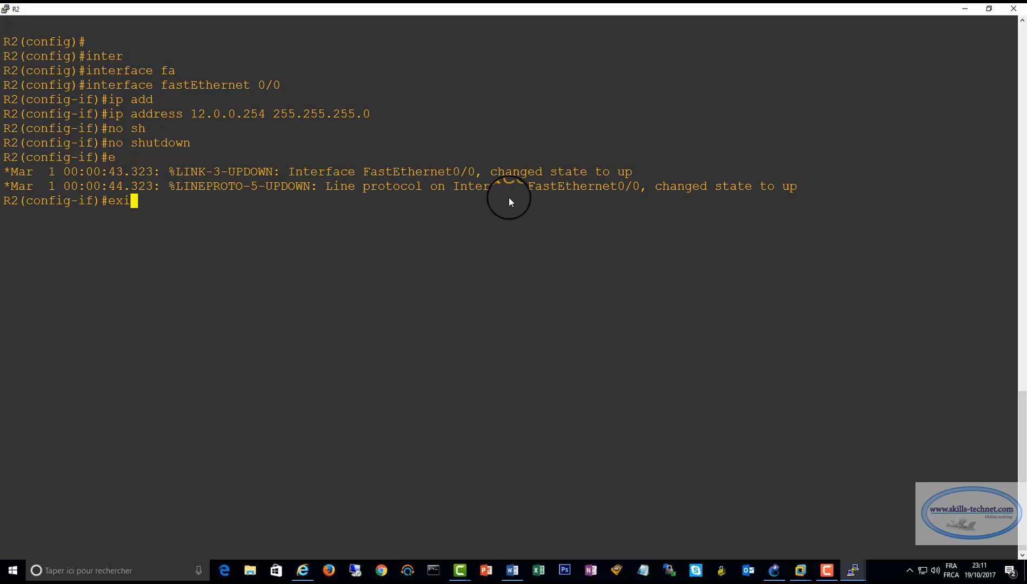
pyautogui.press('Return')
# Assign IP address 200.0.0.20 with mask 255.255.255.0 to R2's fastEthernet 0/1
pyautogui.press('Up')
pyautogui.press('Up')
pyautogui.press('Up')
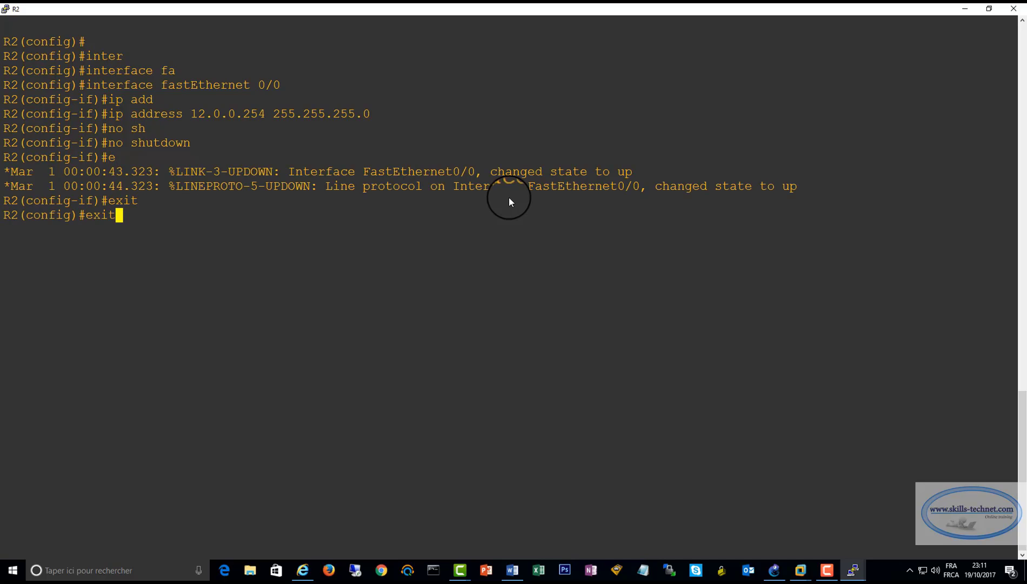
pyautogui.press('Up')
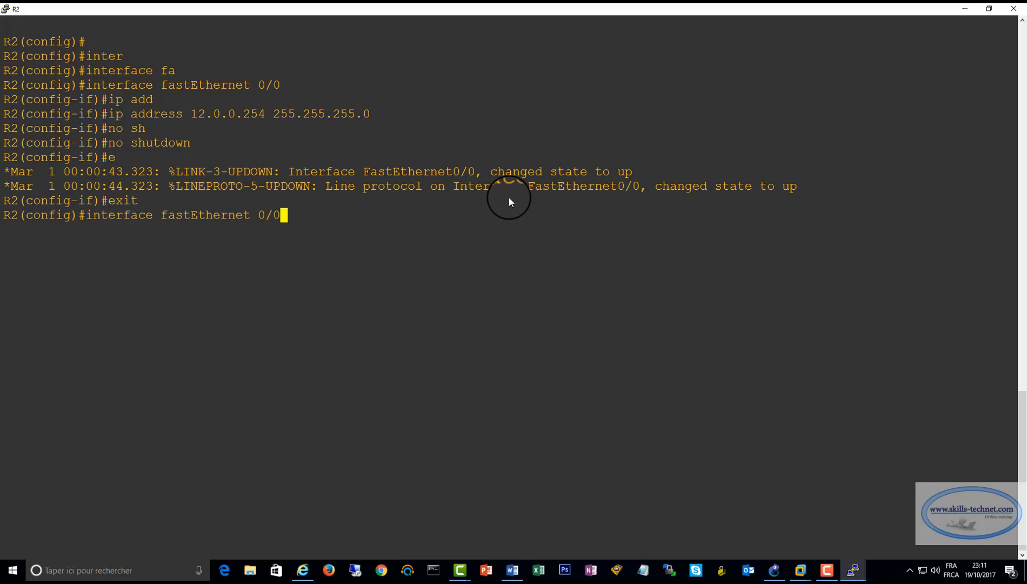
pyautogui.press('BackSpace')
pyautogui.write('1')
pyautogui.press('Return')
pyautogui.write('ip add')
pyautogui.press('Tab')
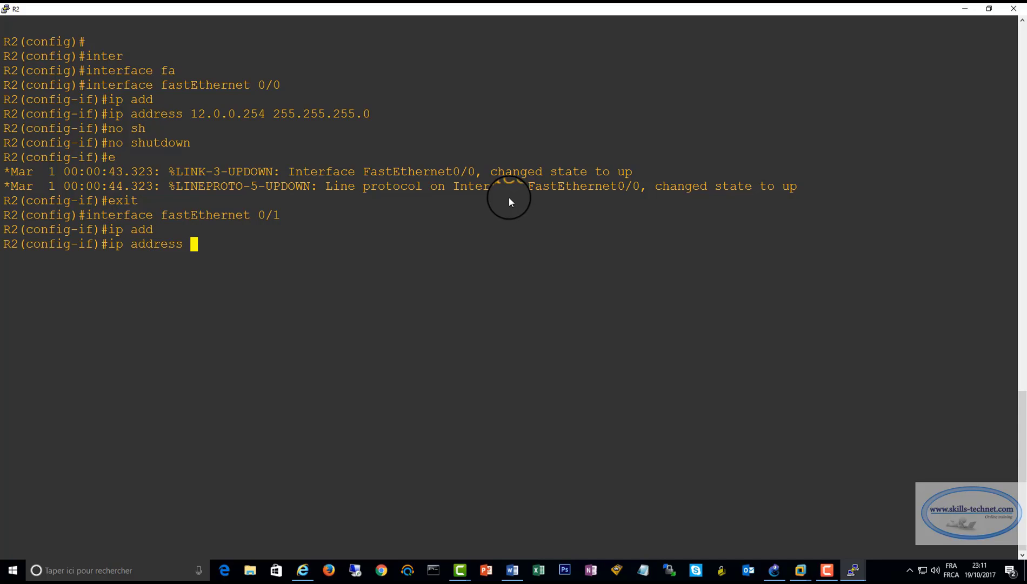
pyautogui.write('200.0.0.20 2')
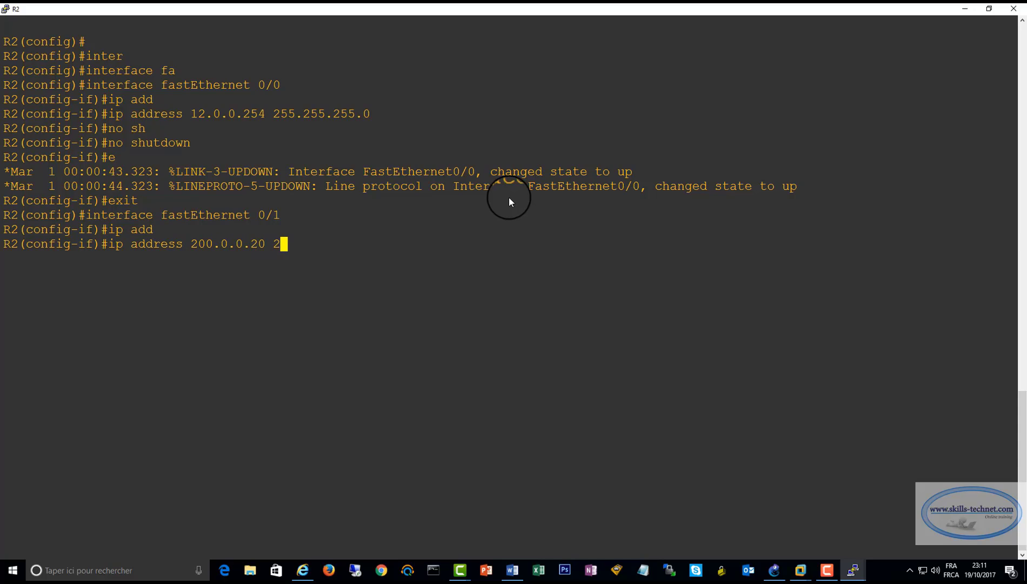
pyautogui.write('55.255.255.0')
pyautogui.press('Return')
# Enable R2's fastEthernet 0/1 with no shutdown and exit back to privileged mode
pyautogui.write('no sh')
pyautogui.press('Tab')
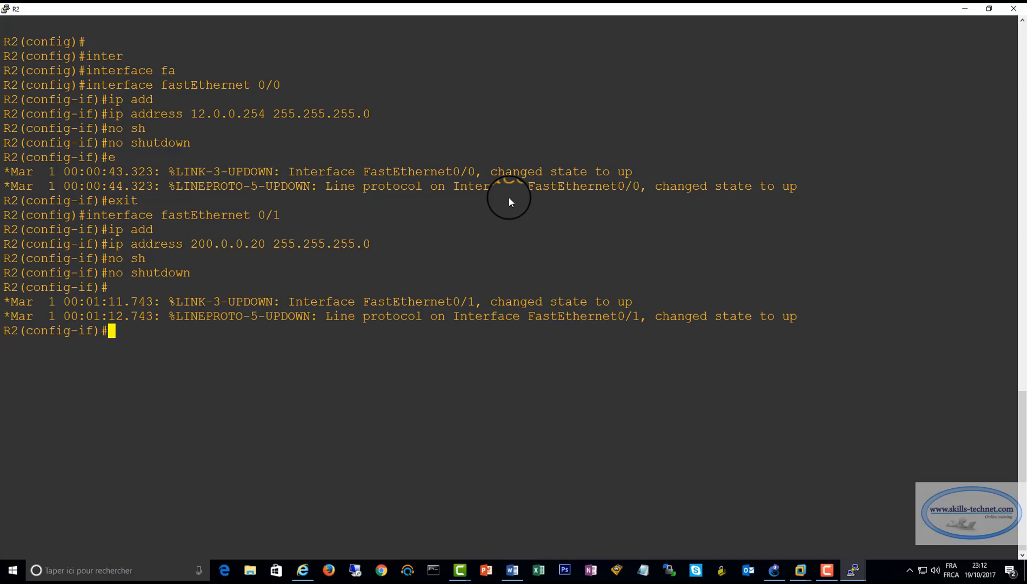
pyautogui.write('xit')
pyautogui.press('Return')
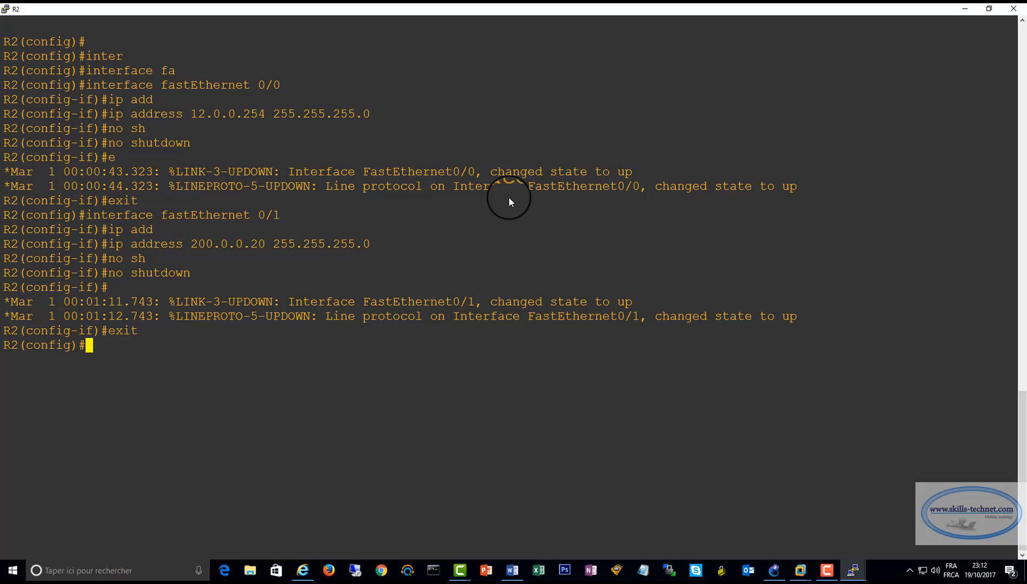
pyautogui.write('exit')
pyautogui.press('Return')
# Run sh ip interface brief on R2 and examine the address, status and protocol of both FastEthernet interfaces
pyautogui.write('sh ')
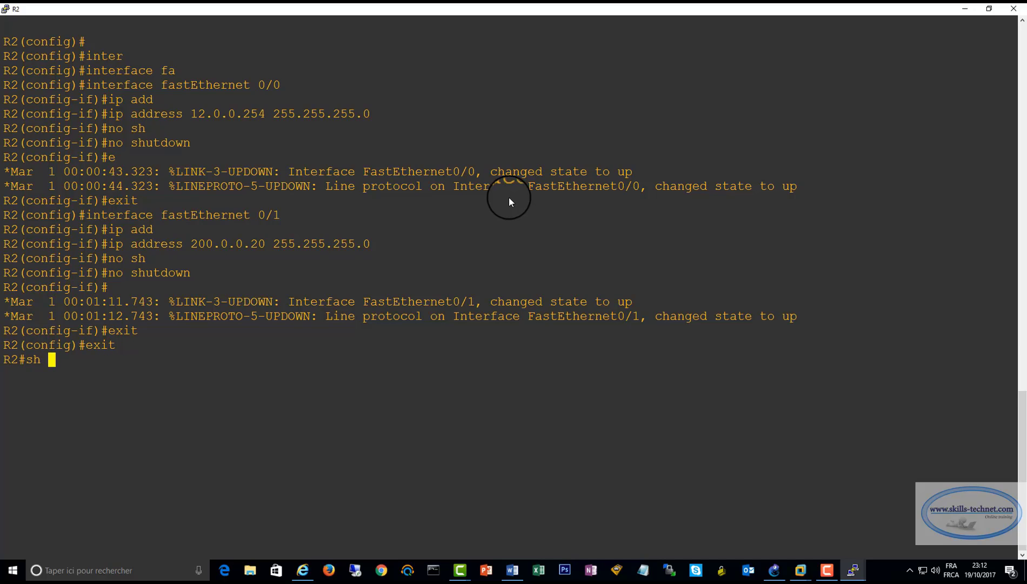
pyautogui.write('ip interf')
pyautogui.press('Tab')
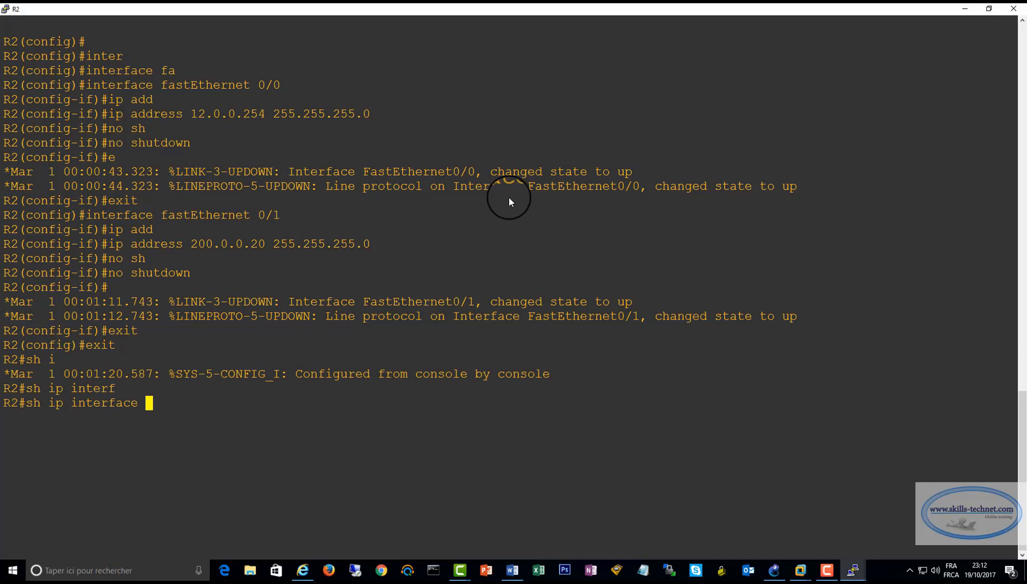
pyautogui.write('brie')
pyautogui.press('Tab')
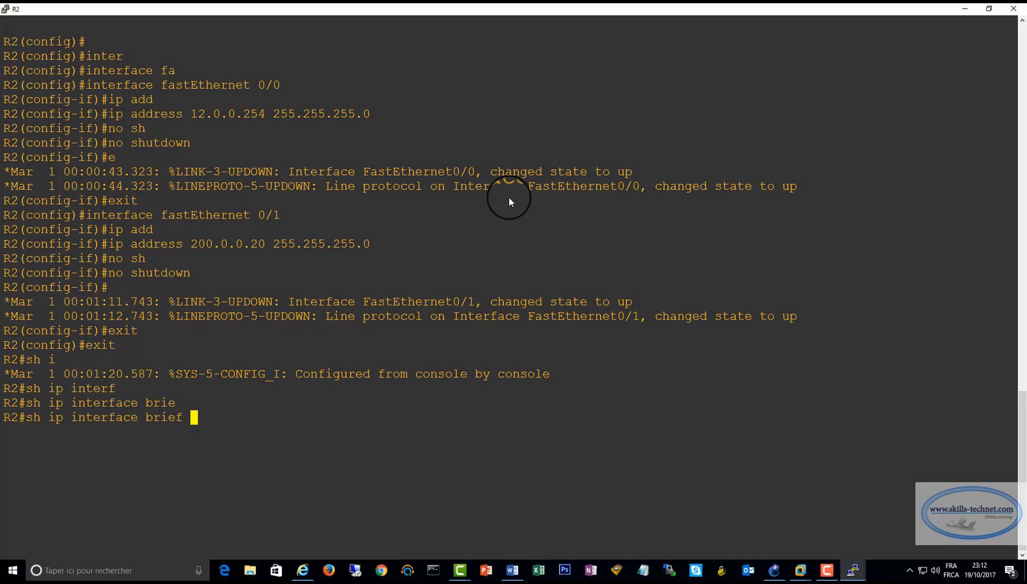
pyautogui.press('Return')
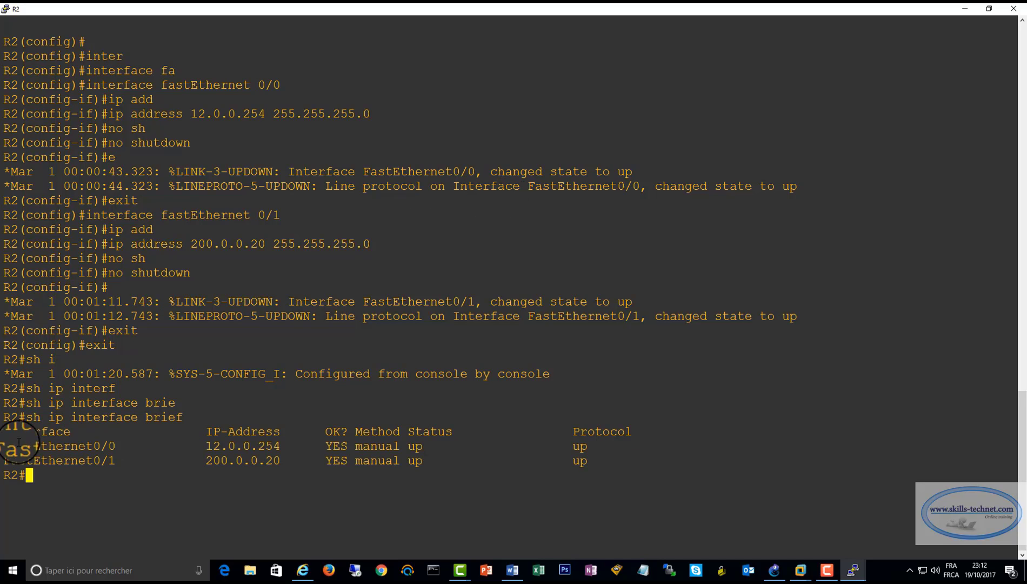
pyautogui.moveTo(7, 445); pyautogui.dragTo(609, 474)
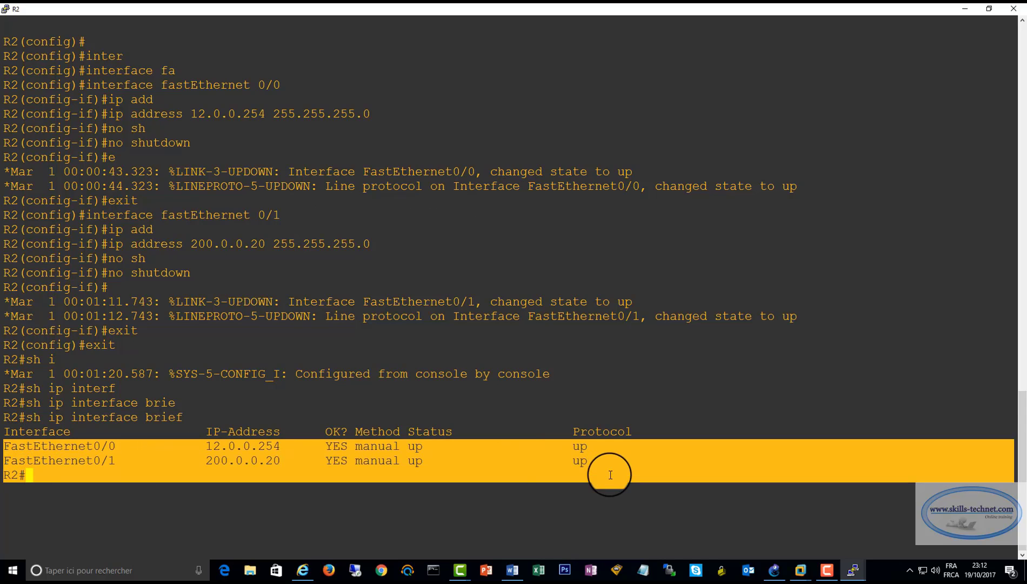
pyautogui.click(119, 500)
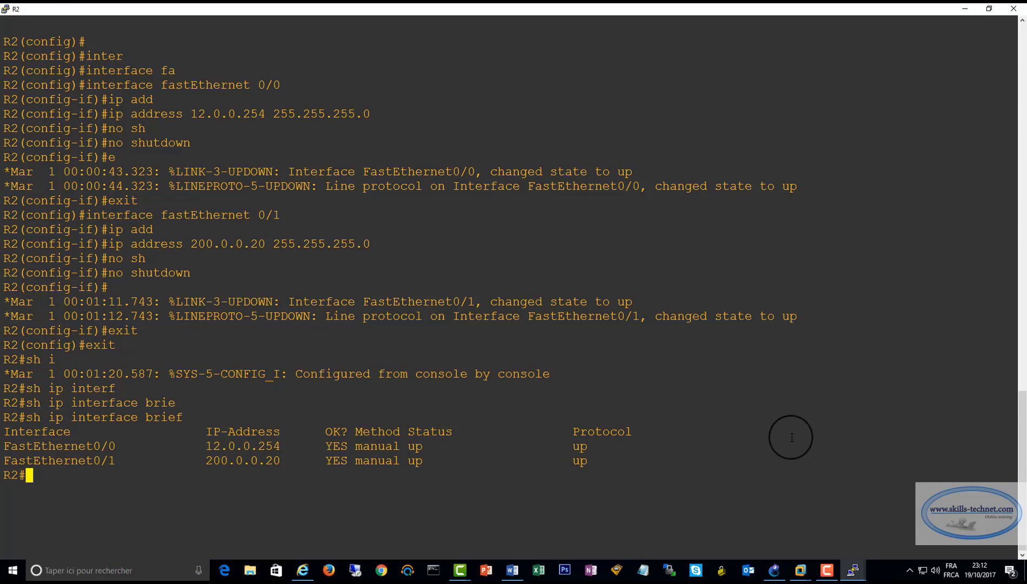
# Switch back to GNS3, start router R3 and open its console
pyautogui.click(773, 568)
pyautogui.rightClick(616, 155)
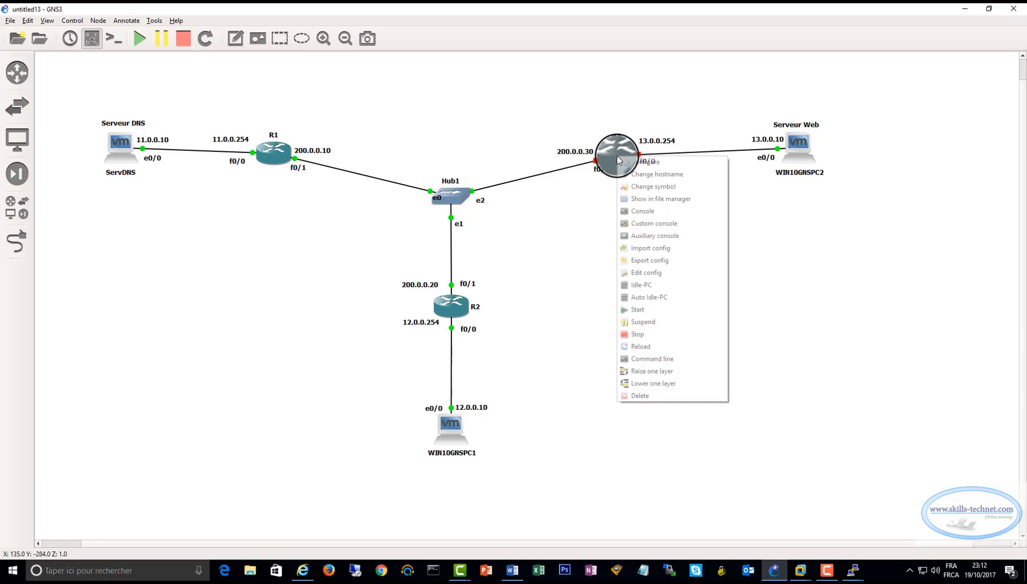
pyautogui.click(644, 312)
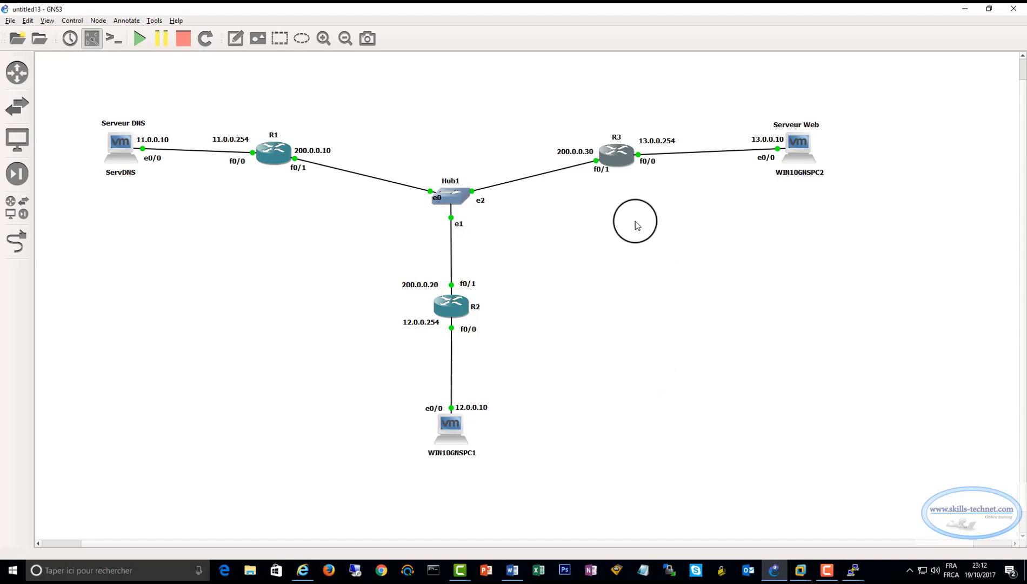
pyautogui.rightClick(616, 153)
pyautogui.click(640, 218)
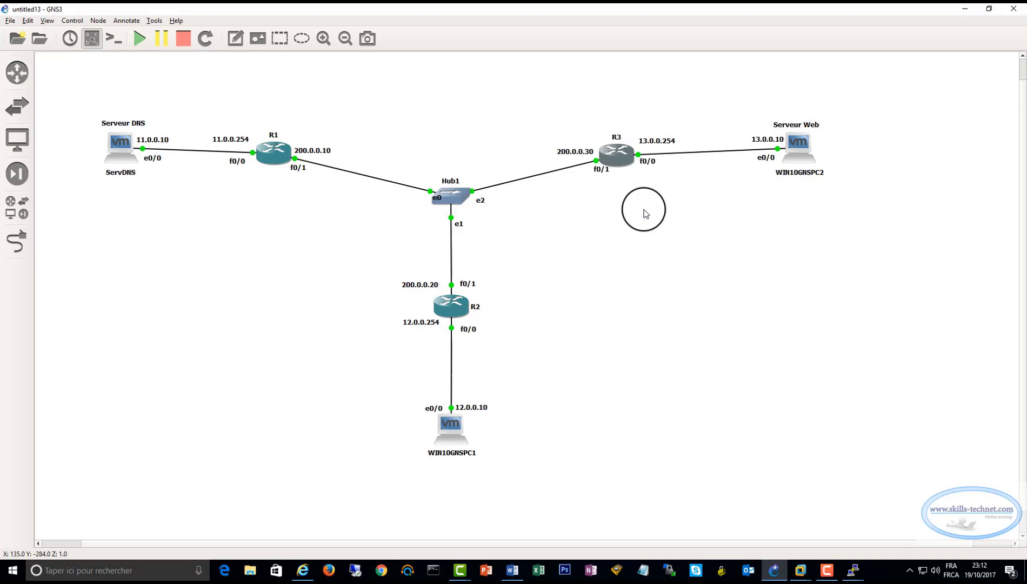
# Maximize R3's console, reset the terminal display and enter global configuration mode with conf t
pyautogui.doubleClick(725, 138)
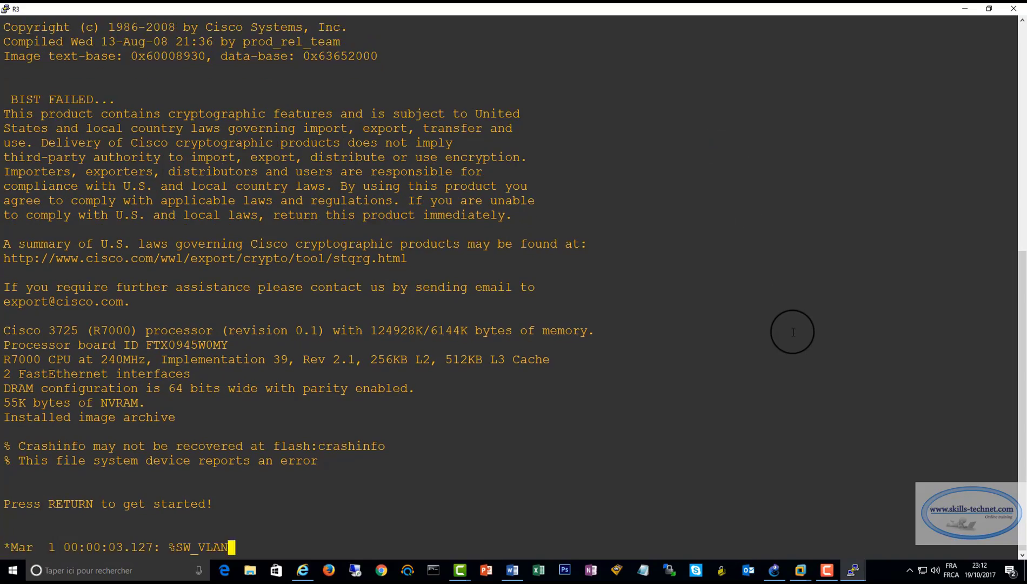
pyautogui.press('Return')
pyautogui.press('Return')
pyautogui.press('Return')
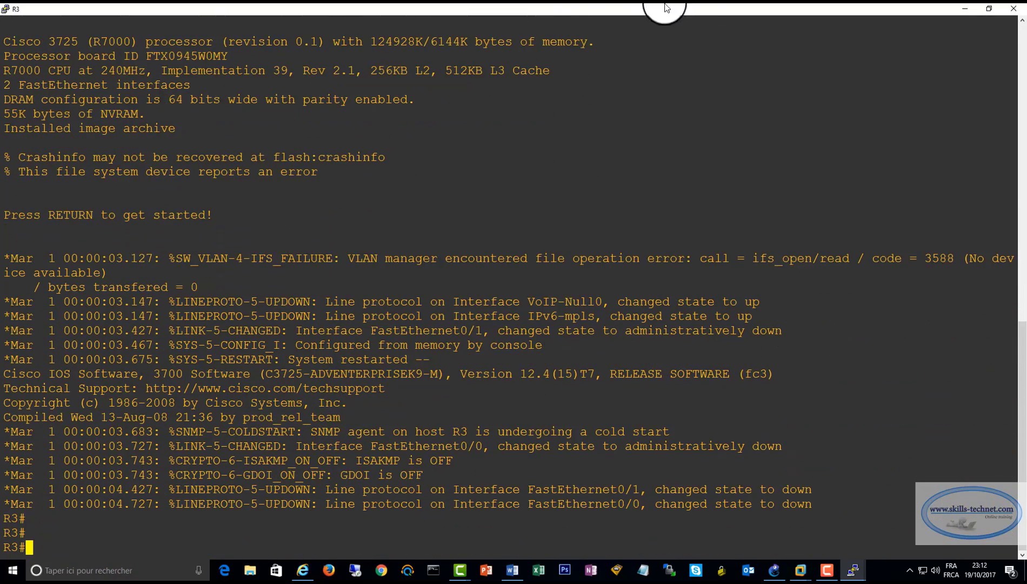
pyautogui.rightClick(566, 9)
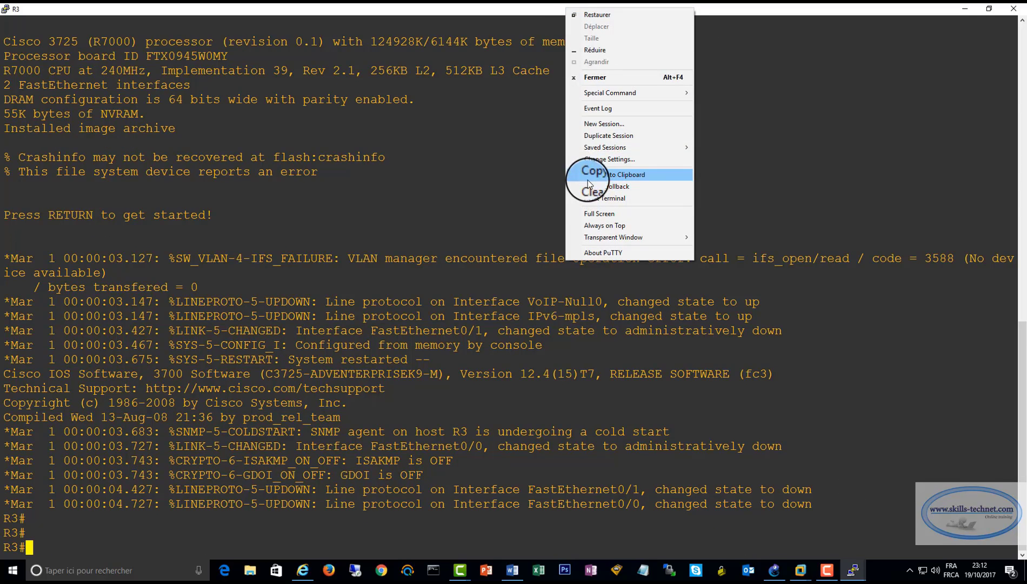
pyautogui.click(598, 199)
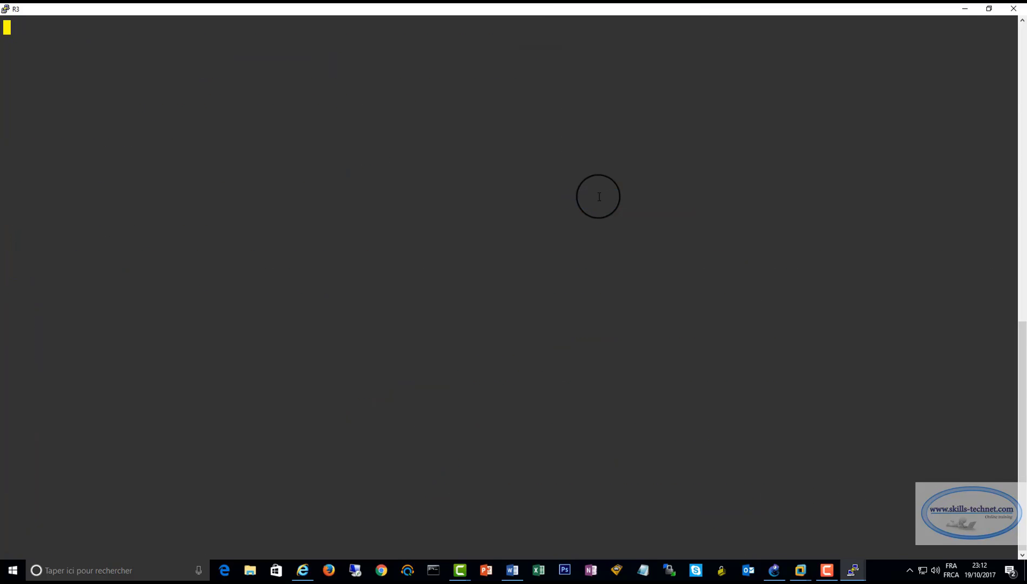
pyautogui.press('Return')
pyautogui.press('Return')
pyautogui.press('Return')
pyautogui.write('conf t')
pyautogui.press('Return')
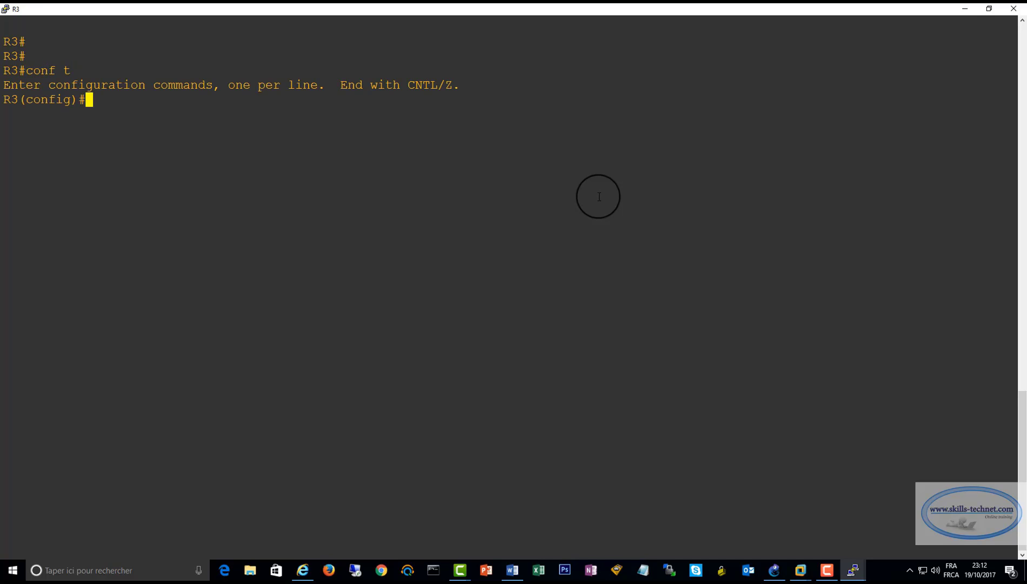
# Assign IP address 13.0.0.254 with mask 255.255.255.0 to R3's fastEthernet 0/0 interface
pyautogui.write('inter')
pyautogui.press('Tab')
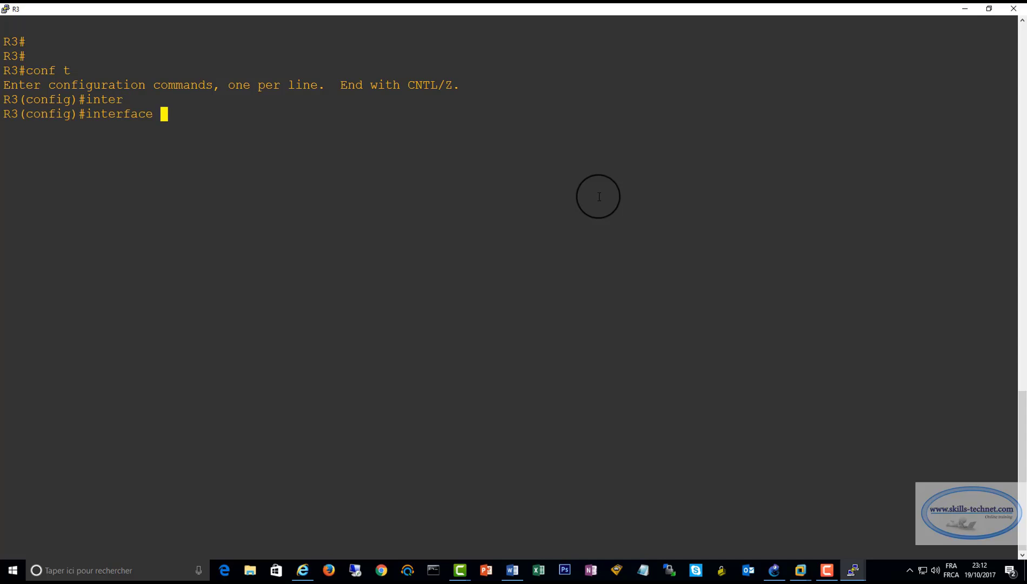
pyautogui.write('fa')
pyautogui.press('Tab')
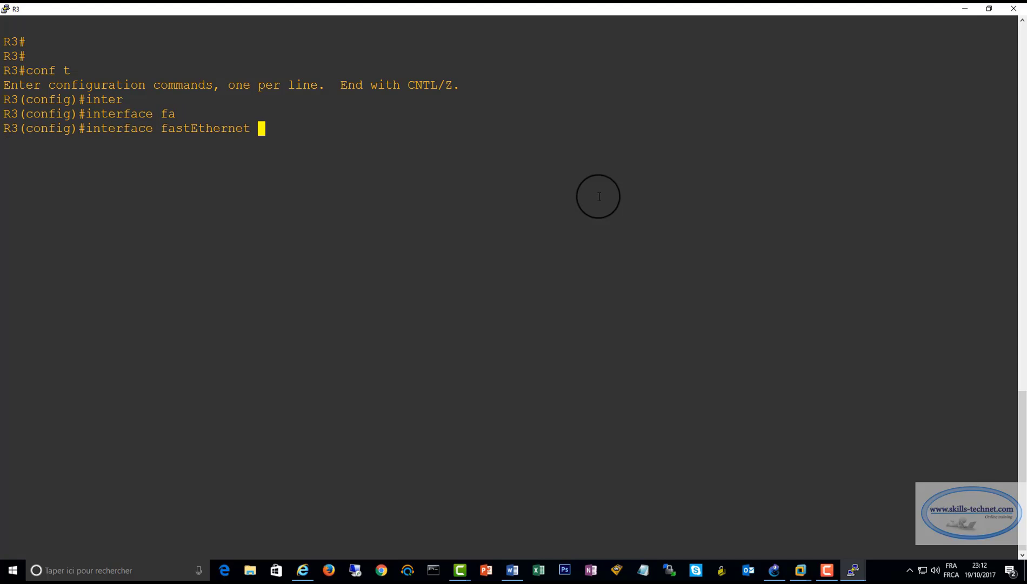
pyautogui.write('0/0')
pyautogui.press('Return')
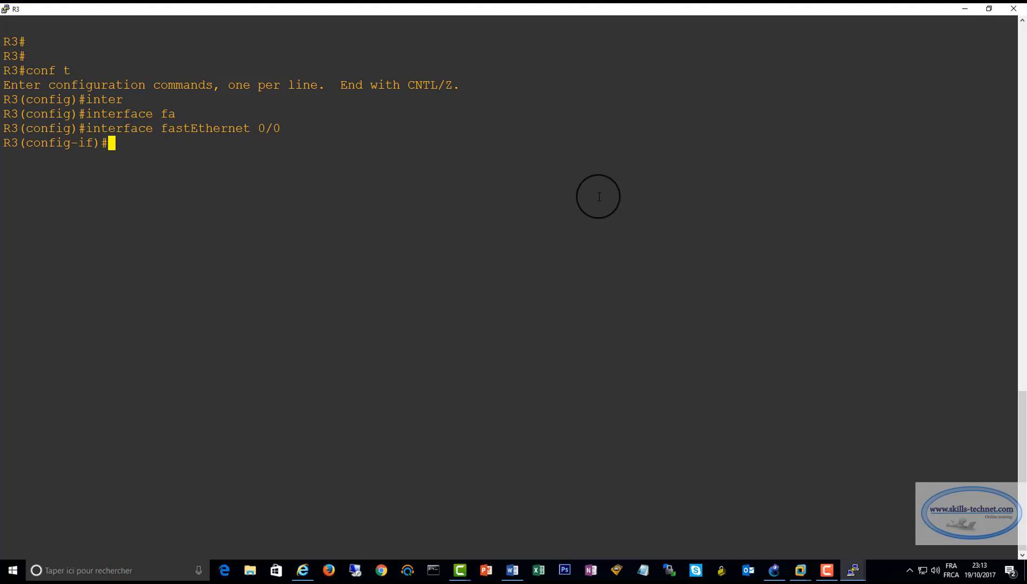
pyautogui.write('ip add')
pyautogui.press('Tab')
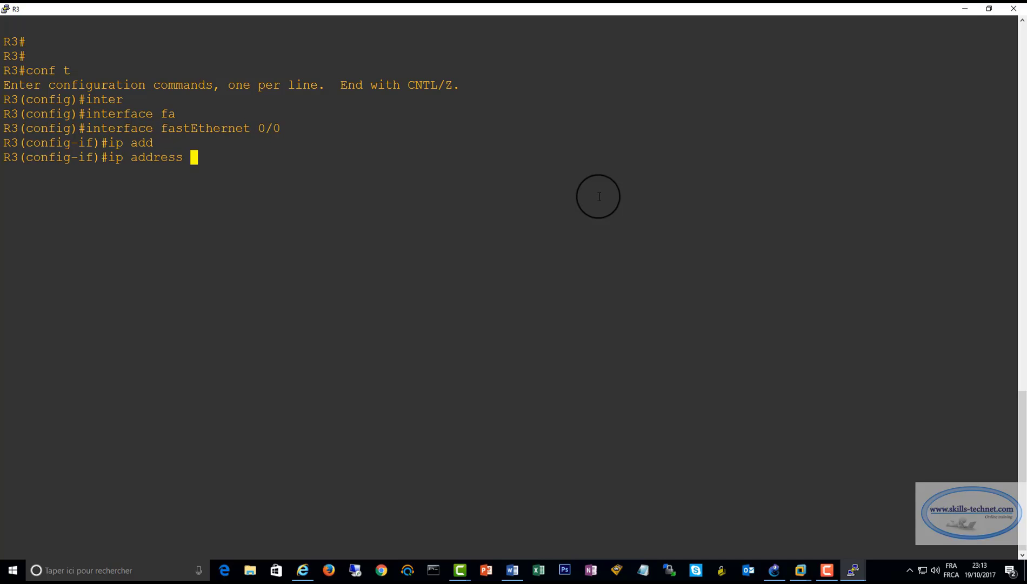
pyautogui.write('13.0.0.254 255.')
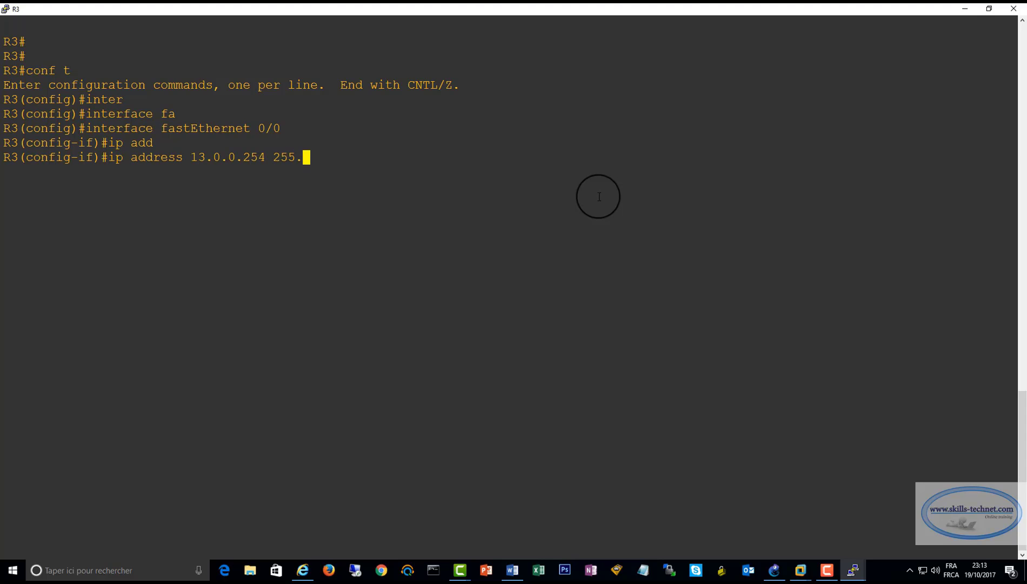
pyautogui.write('255.255.0')
pyautogui.press('Return')
# Enable R3's fastEthernet 0/0 with no shutdown and exit to global configuration mode
pyautogui.write('no sh')
pyautogui.press('Tab')
pyautogui.press('Return')
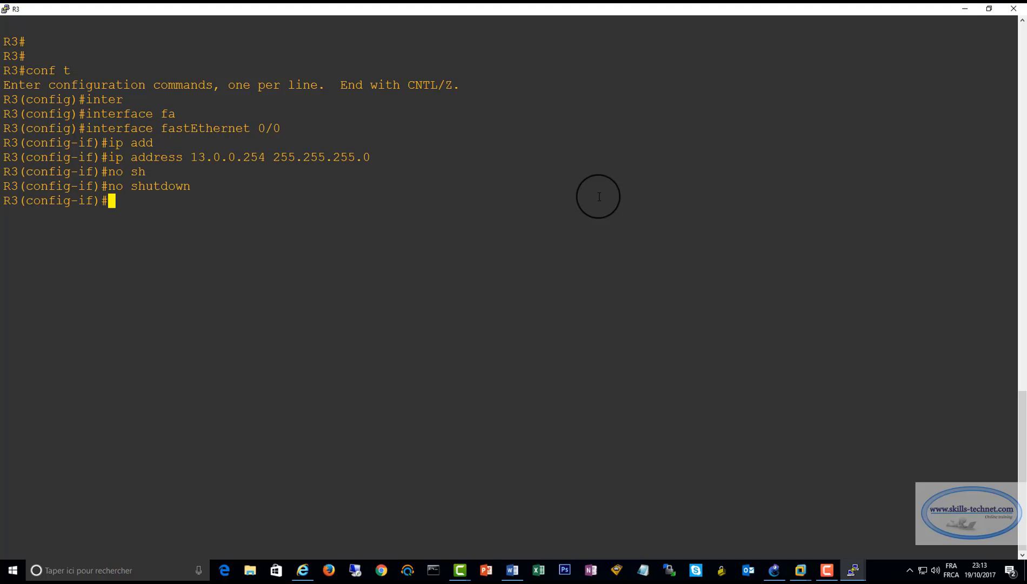
pyautogui.write('exit')
pyautogui.press('Return')
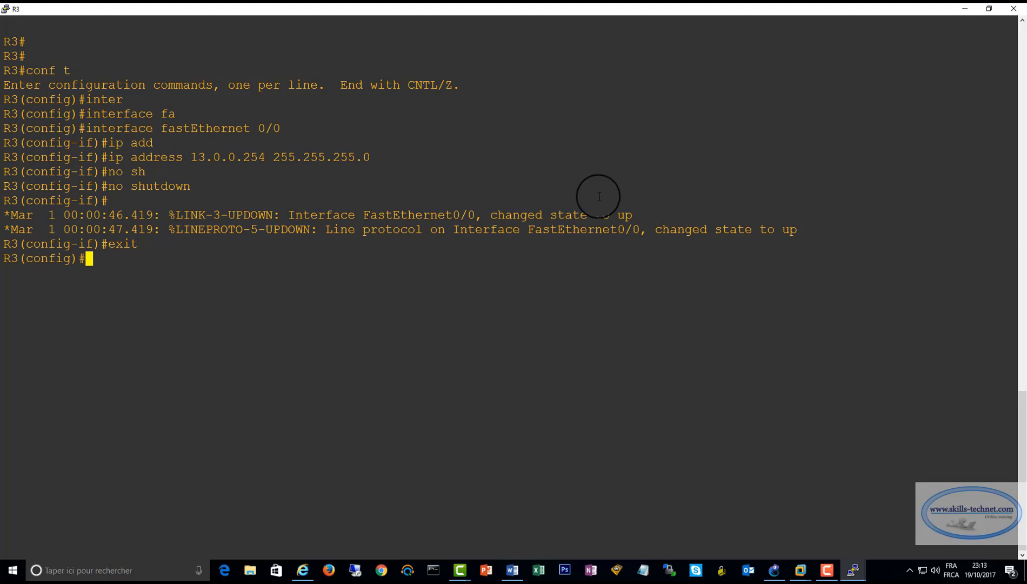
# Enter R3's fastEthernet 0/1 interface and assign it IP address 200.0.0.30 with mask 255.255.255.0
pyautogui.press('Up')
pyautogui.press('Up')
pyautogui.press('Up')
pyautogui.press('Up')
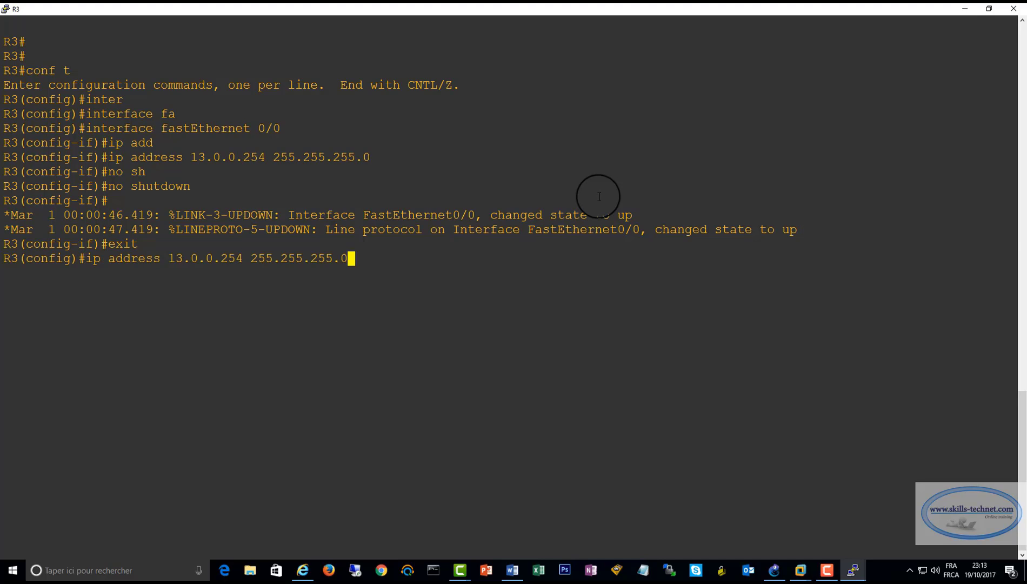
pyautogui.press('BackSpace')
pyautogui.write('1')
pyautogui.press('Return')
pyautogui.write('ip add')
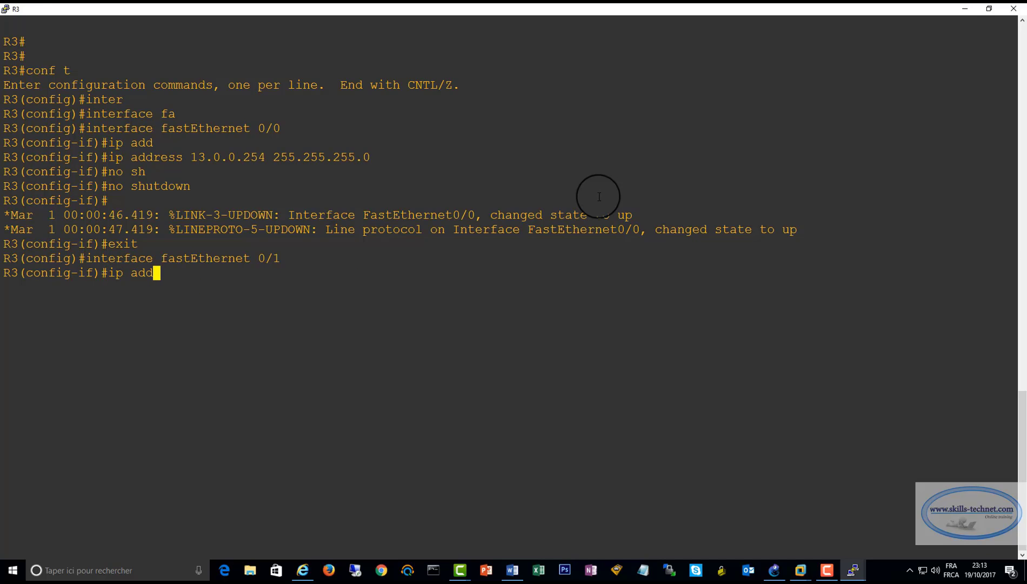
pyautogui.press('Tab')
pyautogui.write('200')
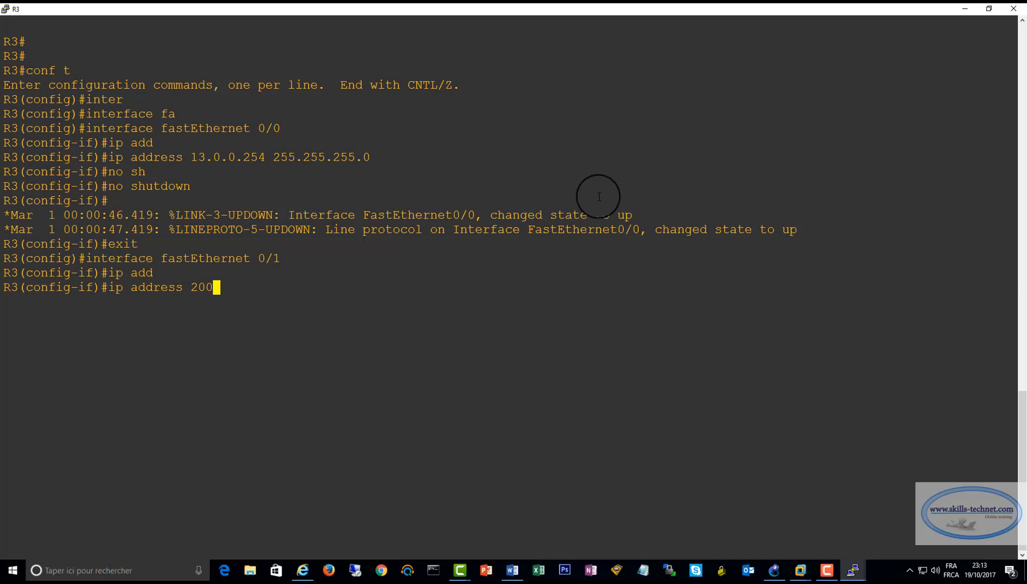
pyautogui.write('.0.0.30 255.255.2')
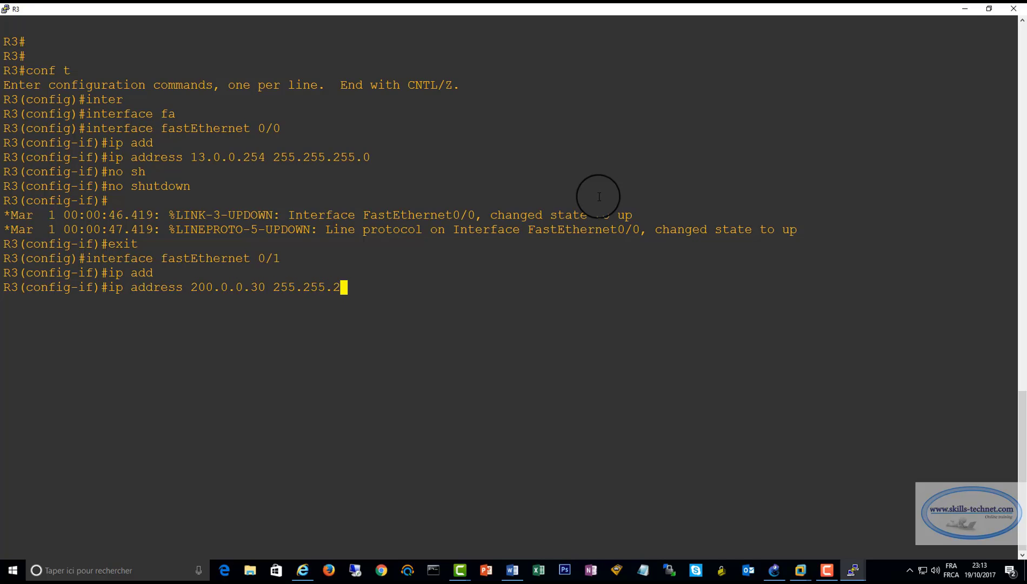
pyautogui.write('55.0')
pyautogui.press('Return')
# Enable R3's fastEthernet 0/1 with no shutdown and exit back to privileged mode
pyautogui.write('no sh')
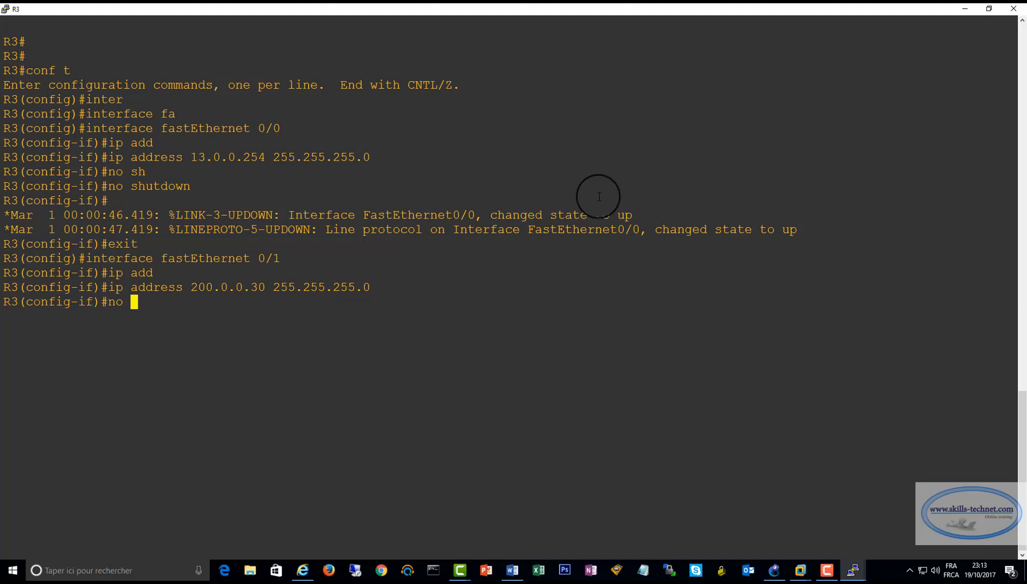
pyautogui.press('Tab')
pyautogui.press('Return')
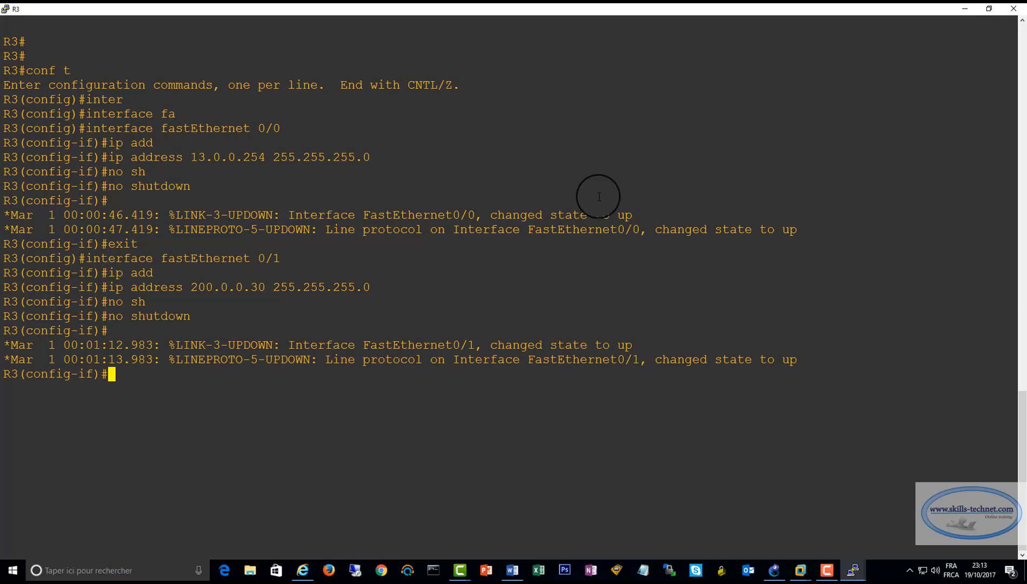
pyautogui.write('exit')
pyautogui.press('Return')
pyautogui.write('exit')
pyautogui.press('Return')
# Run sh ip interface brief on R3 and examine the address, status and protocol of both FastEthernet interfaces
pyautogui.write('sh ')
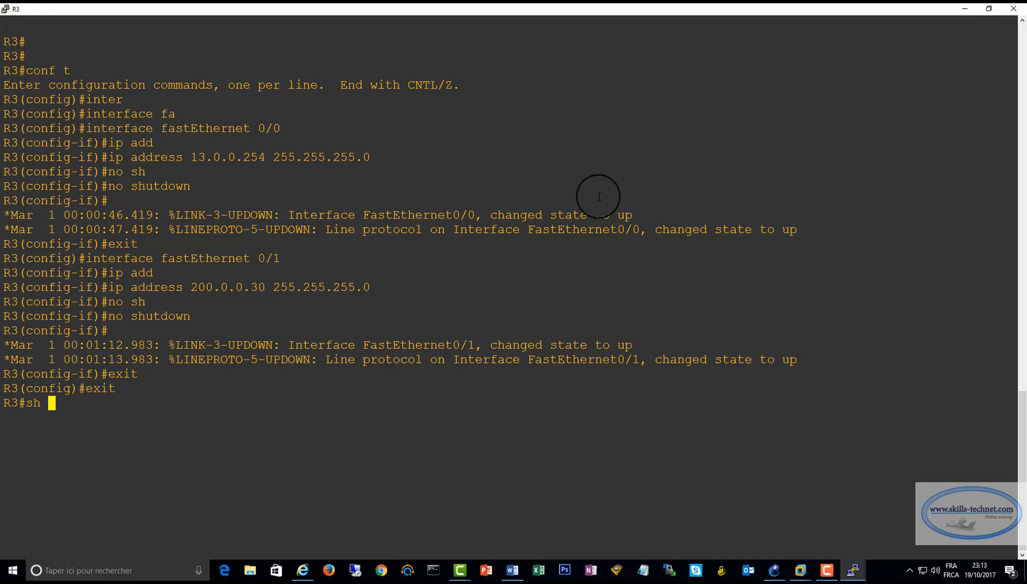
pyautogui.write('ip int')
pyautogui.write('er')
pyautogui.press('Tab')
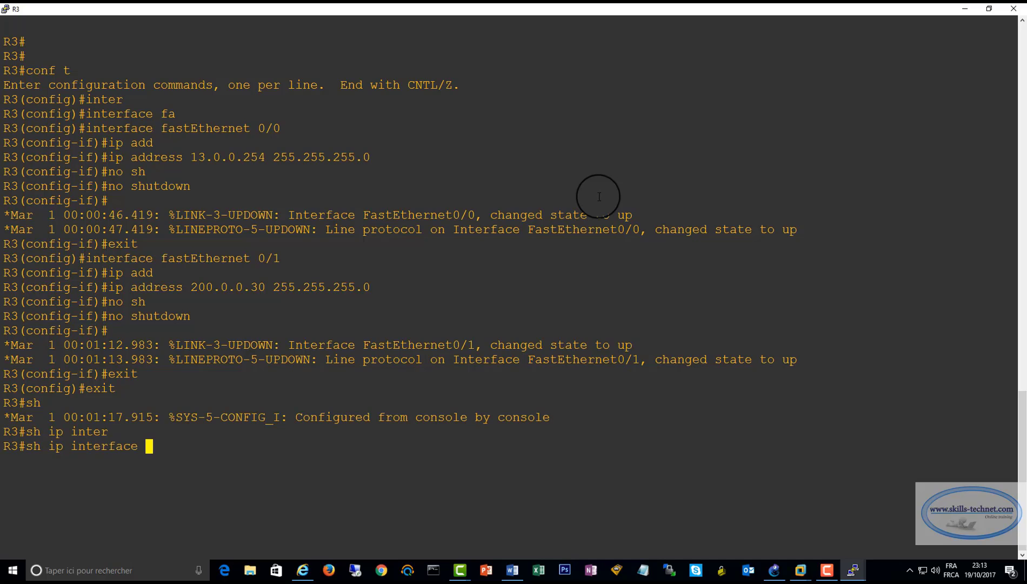
pyautogui.write('brie')
pyautogui.press('Tab')
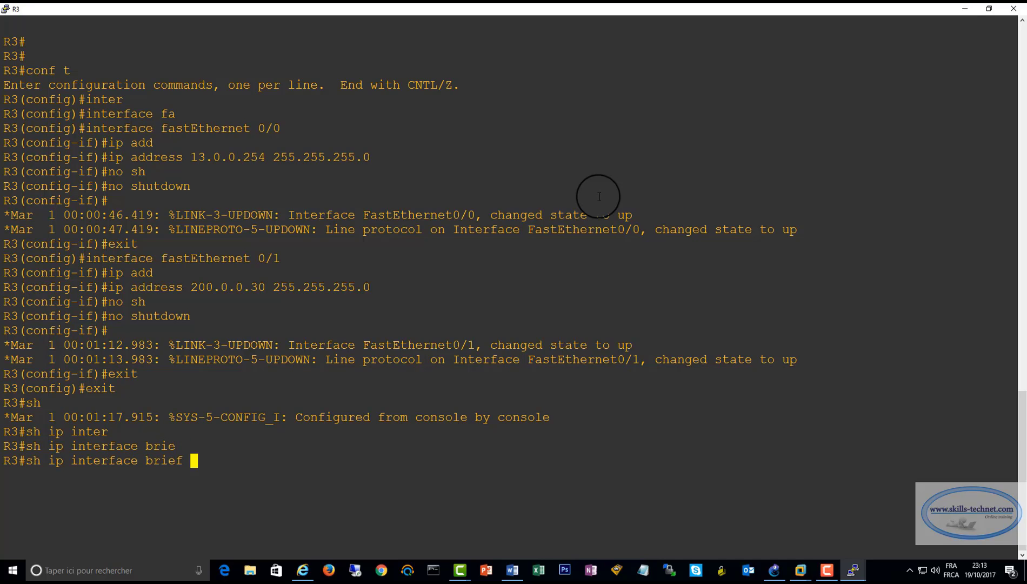
pyautogui.press('Return')
pyautogui.moveTo(4, 489); pyautogui.dragTo(607, 506)
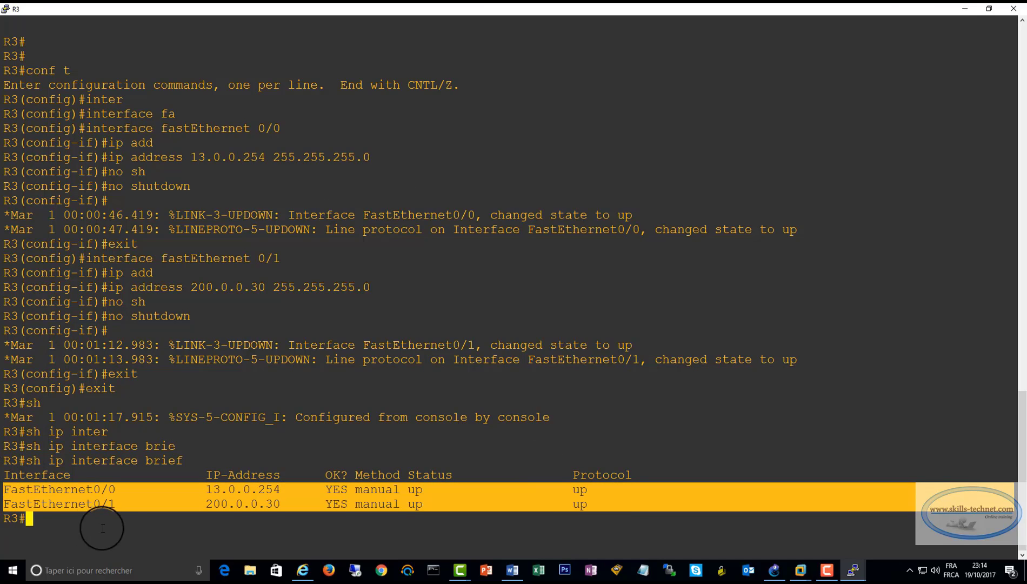
pyautogui.click(64, 512)
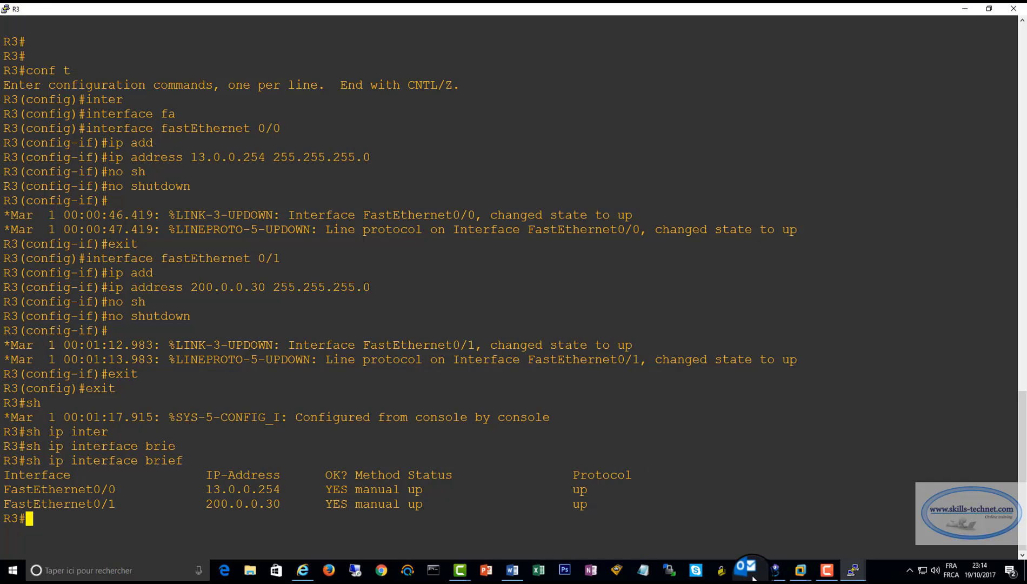
# Switch to GNS3 and review the topology between R1 and WIN10GNSPC1
pyautogui.click(773, 572)
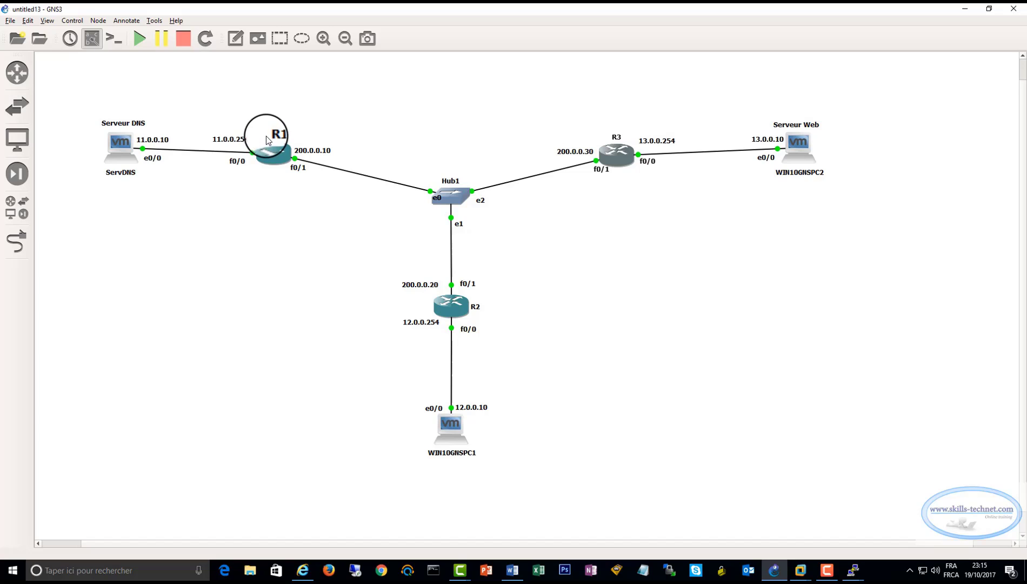
pyautogui.moveTo(272, 147)
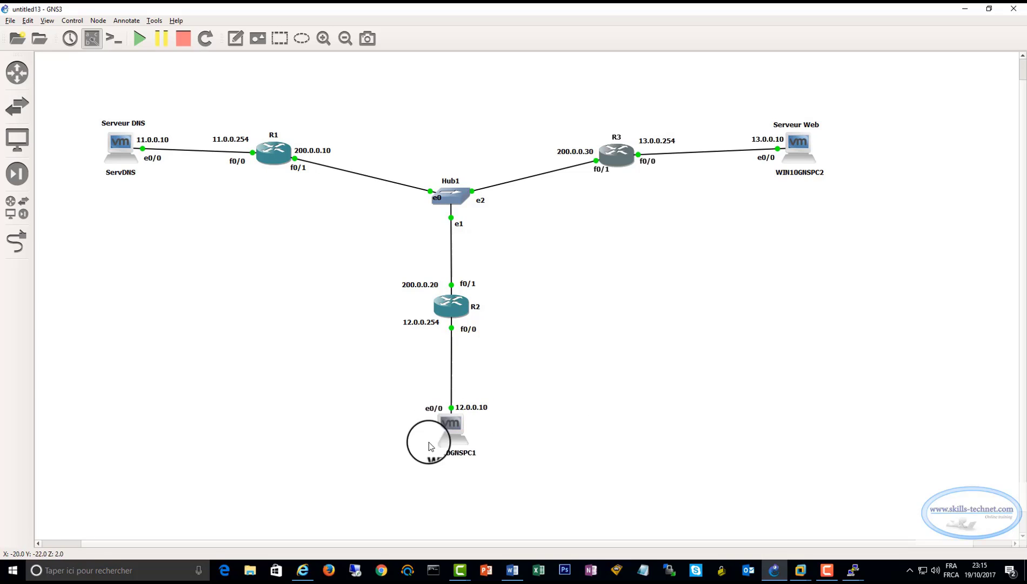
pyautogui.moveTo(444, 441)
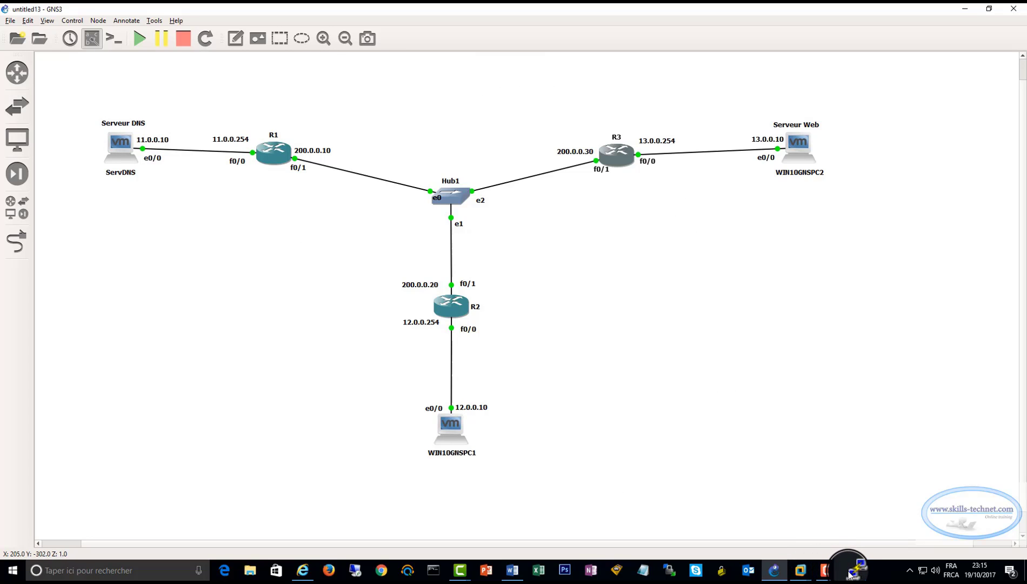
# Switch to R1's console, reset the terminal display and enter global configuration mode with conf t
pyautogui.moveTo(851, 570)
pyautogui.click(747, 522)
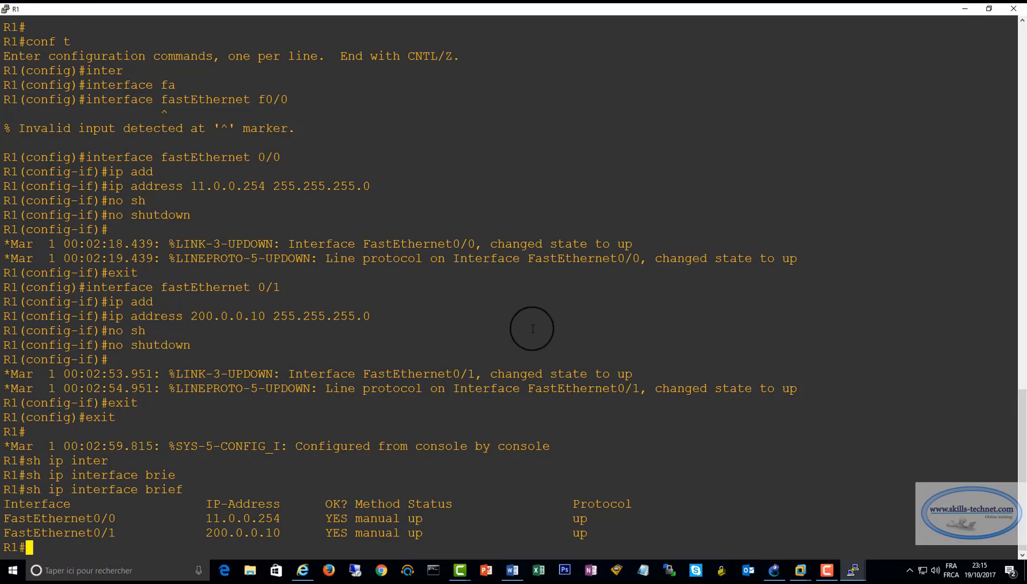
pyautogui.rightClick(432, 14)
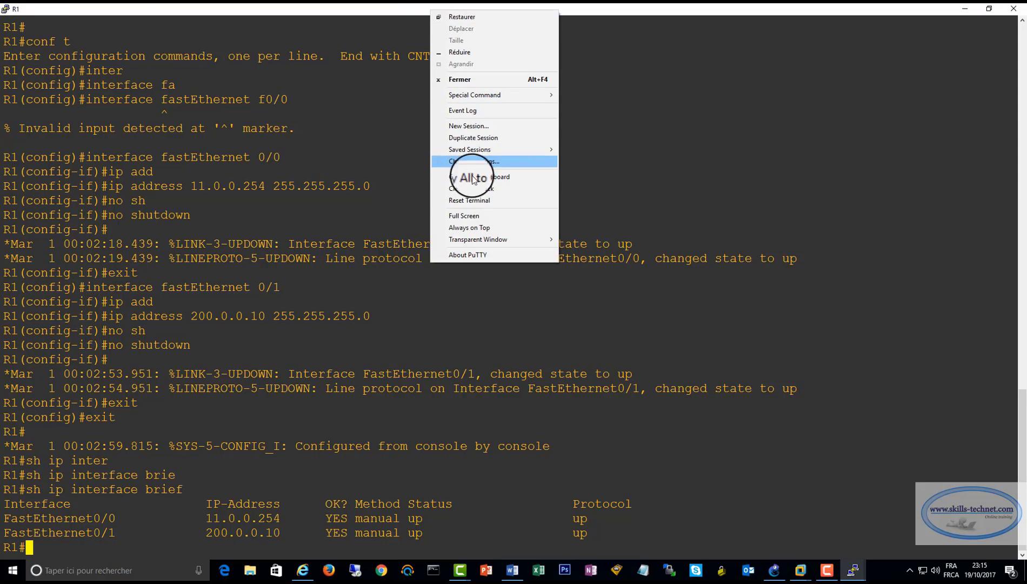
pyautogui.click(472, 202)
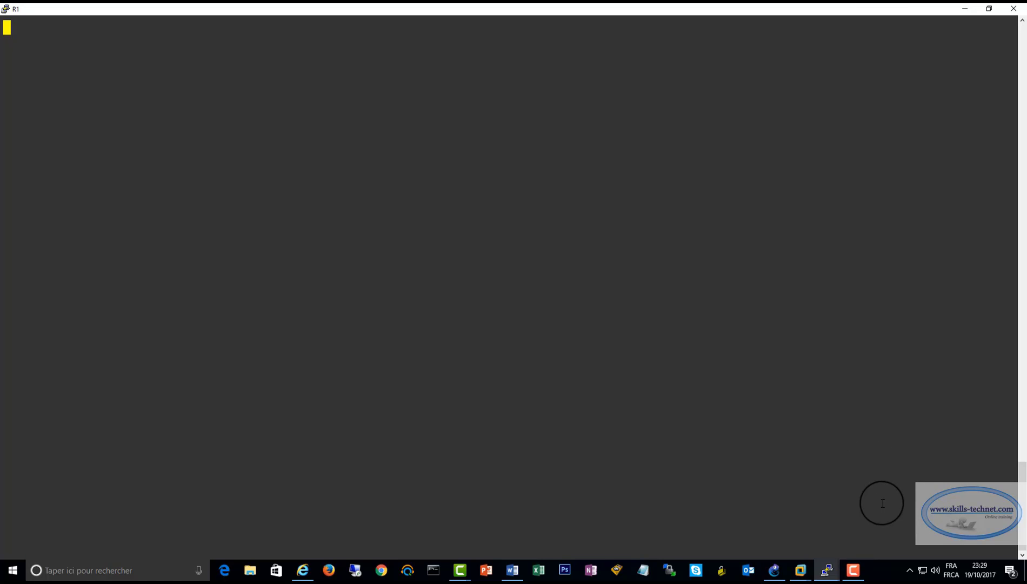
pyautogui.press('Return')
pyautogui.press('Return')
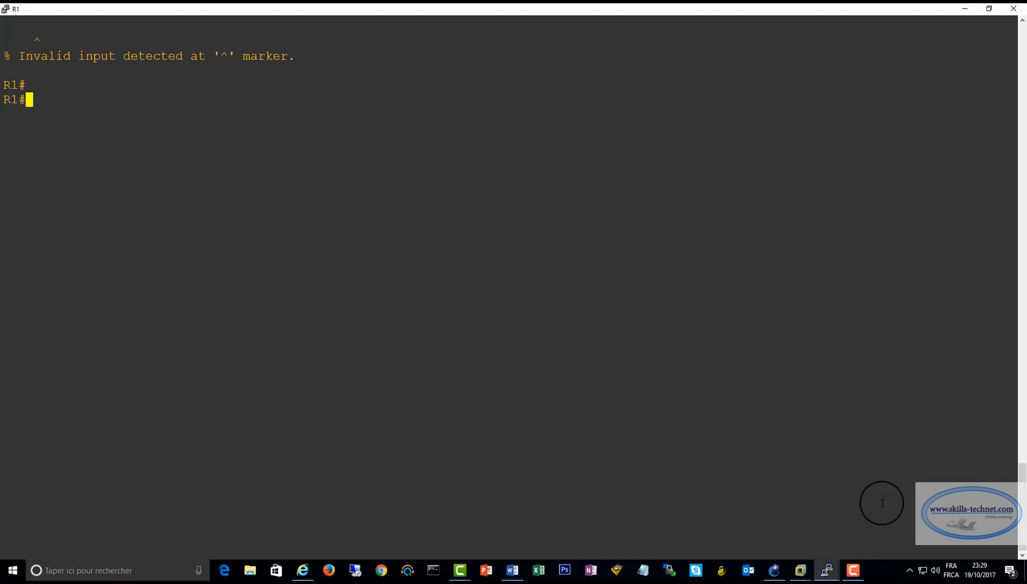
pyautogui.write('conf t')
pyautogui.press('Return')
# Add a static route on R1 to network 12.0.0.0 with mask 255.255.255.0 via next hop 200.0.0.20
pyautogui.write('ip rouet')
pyautogui.press('Tab')
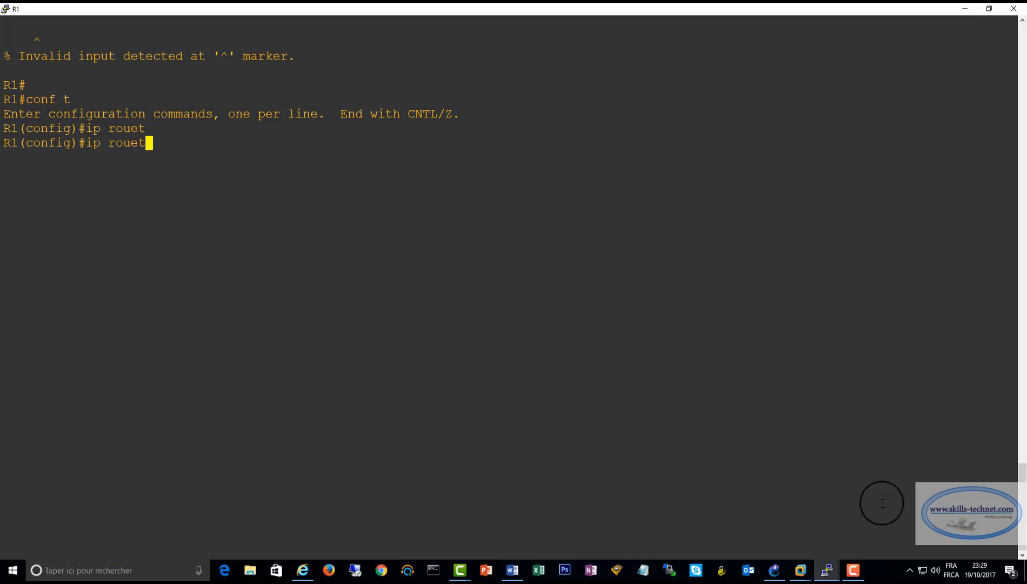
pyautogui.press('BackSpace')
pyautogui.press('BackSpace')
pyautogui.press('Tab')
pyautogui.write('te')
pyautogui.press('Tab')
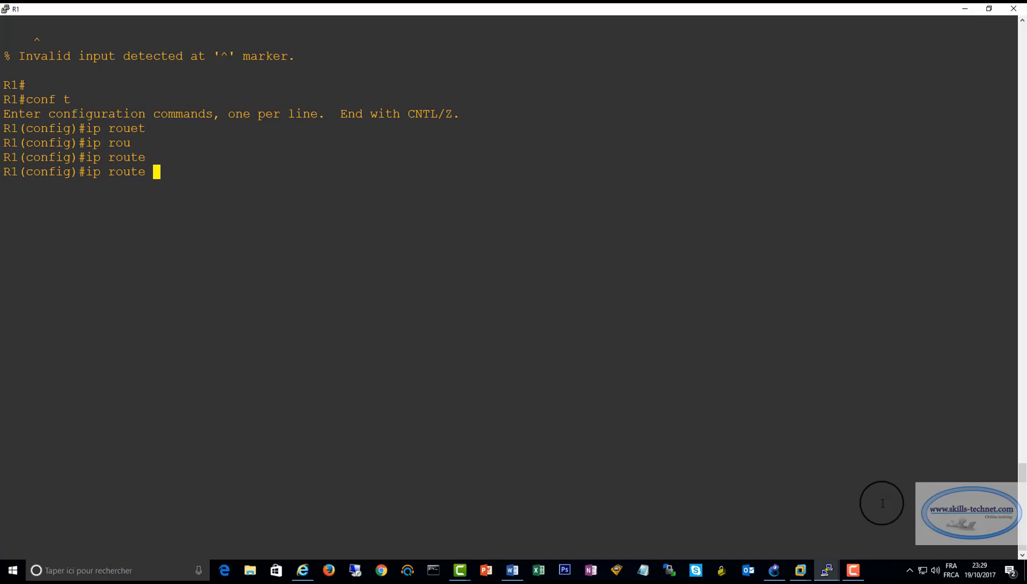
pyautogui.write('12.0.0.0 255.255.255.0')
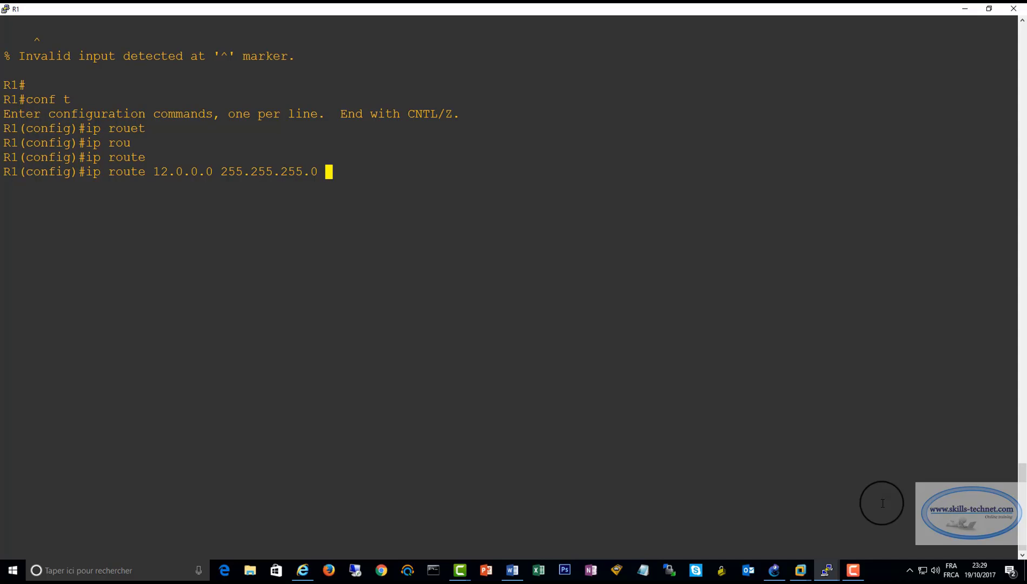
pyautogui.write('200.0.0.20')
pyautogui.press('Return')
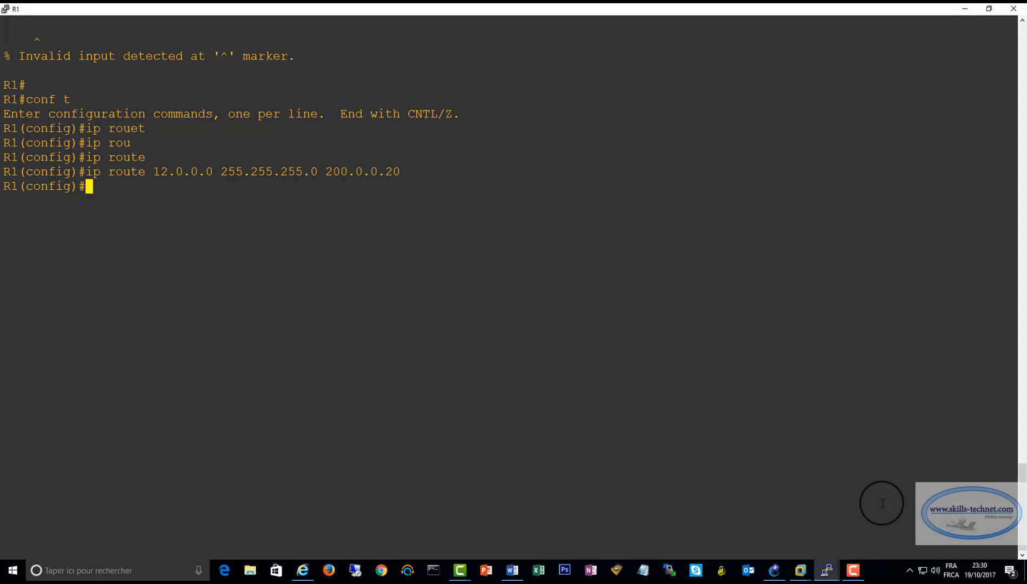
# Exit to privileged mode on R1 and display its routing table with sh ip route
pyautogui.write('exit')
pyautogui.press('Return')
pyautogui.write('sh ip rou')
pyautogui.press('Tab')
pyautogui.press('Return')
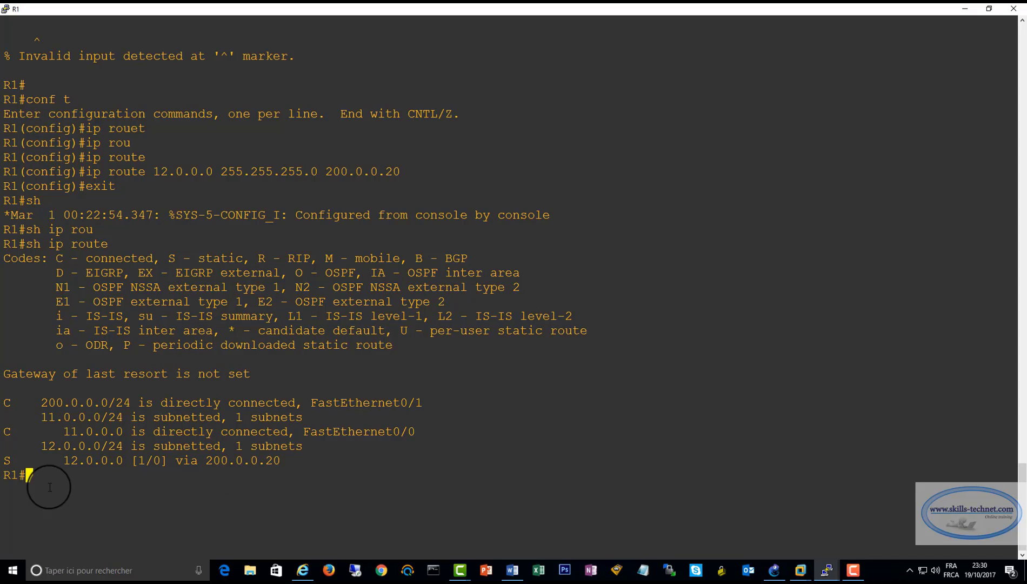
# Examine the connected and static route entries in R1's routing table, particularly the static route to 12.0.0.0
pyautogui.moveTo(33, 479); pyautogui.dragTo(2, 389)
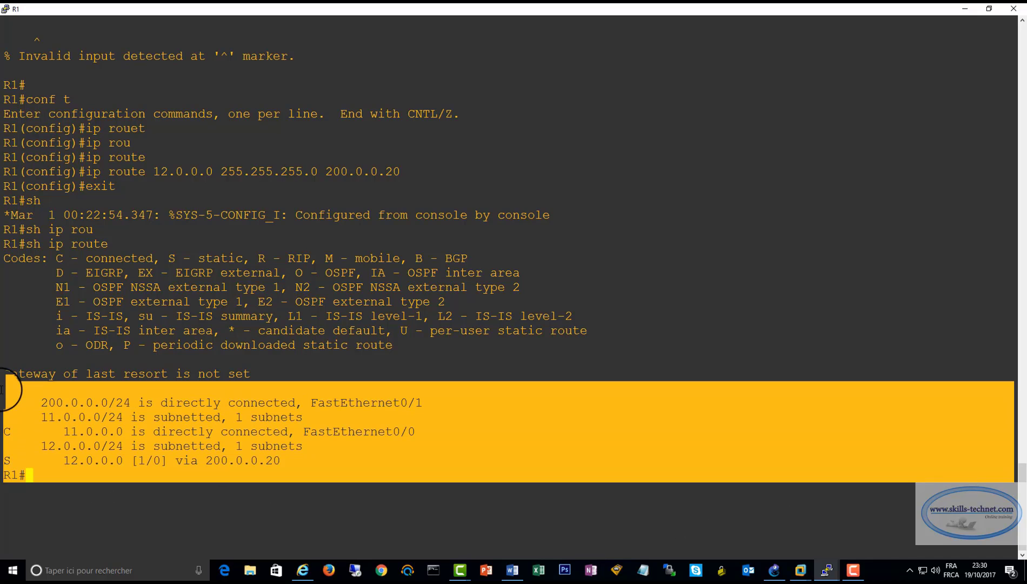
pyautogui.click(250, 426)
pyautogui.moveTo(18, 487); pyautogui.dragTo(10, 403)
pyautogui.click(54, 475)
pyautogui.moveTo(5, 461); pyautogui.dragTo(298, 458)
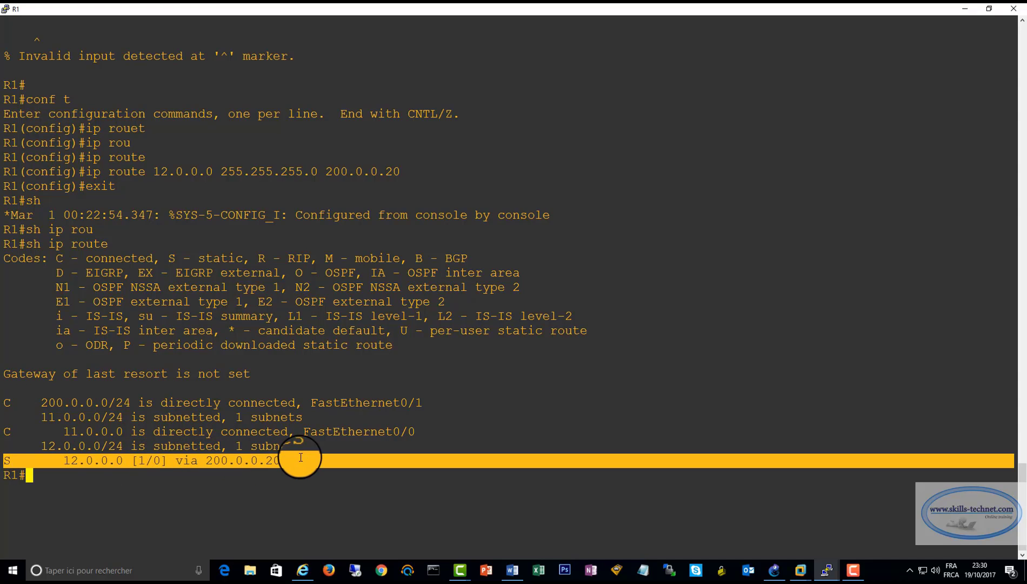
pyautogui.click(149, 472)
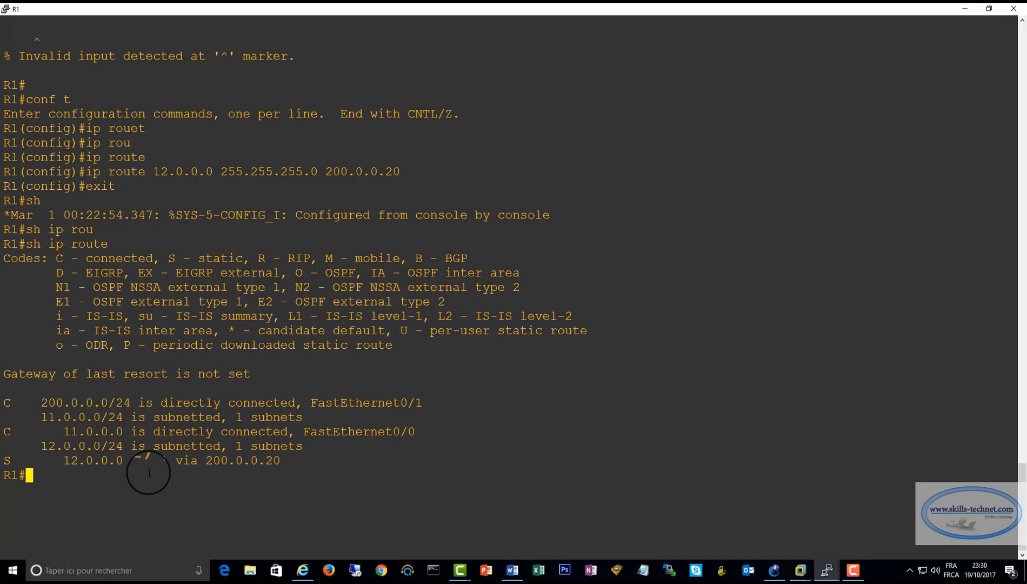
pyautogui.moveTo(6, 402); pyautogui.dragTo(372, 473)
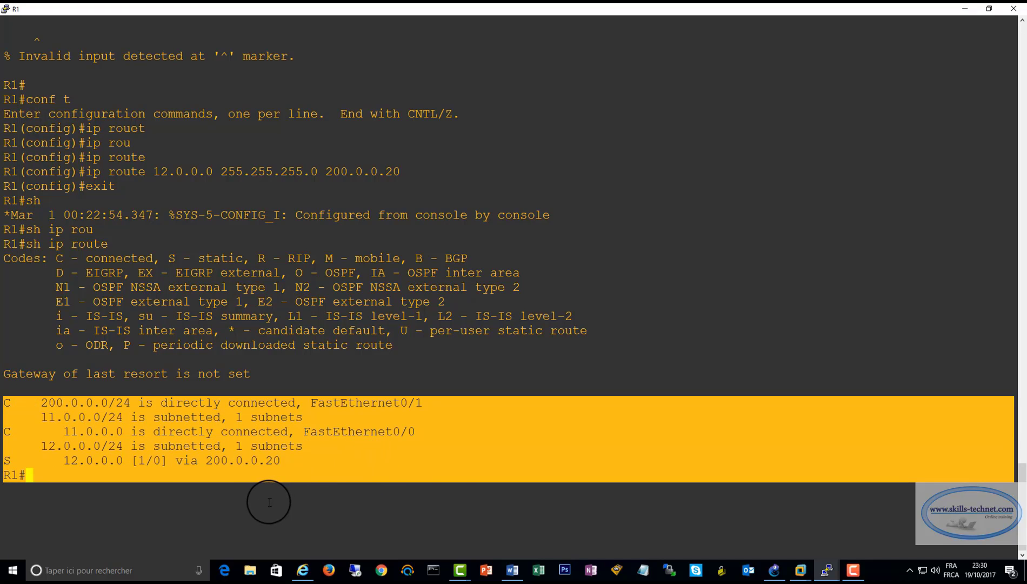
pyautogui.click(177, 487)
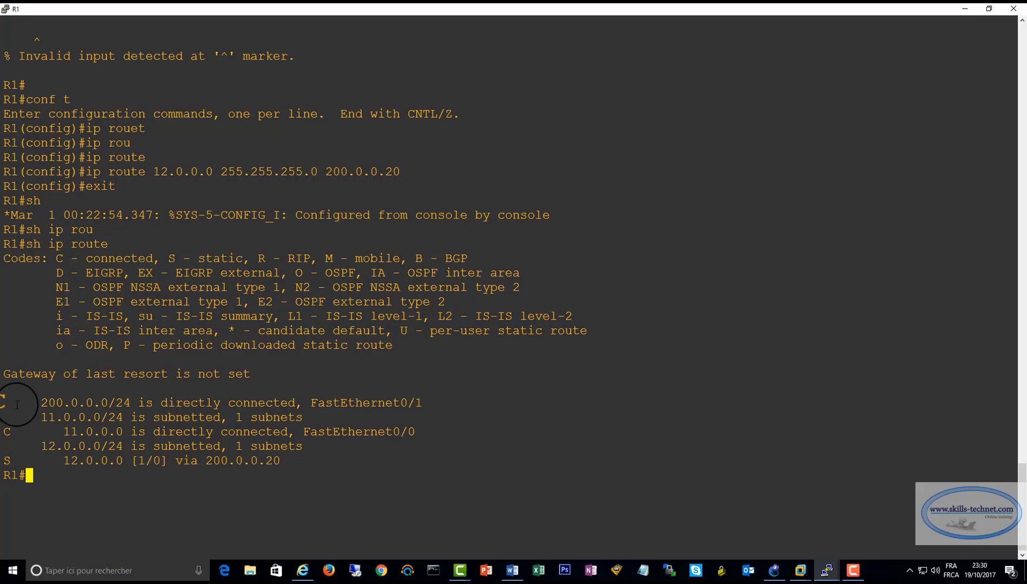
# Compare R1's directly connected networks 200.0.0.0 and 11.0.0.0 with the destination and next hop of its static route
pyautogui.moveTo(4, 403); pyautogui.dragTo(417, 428)
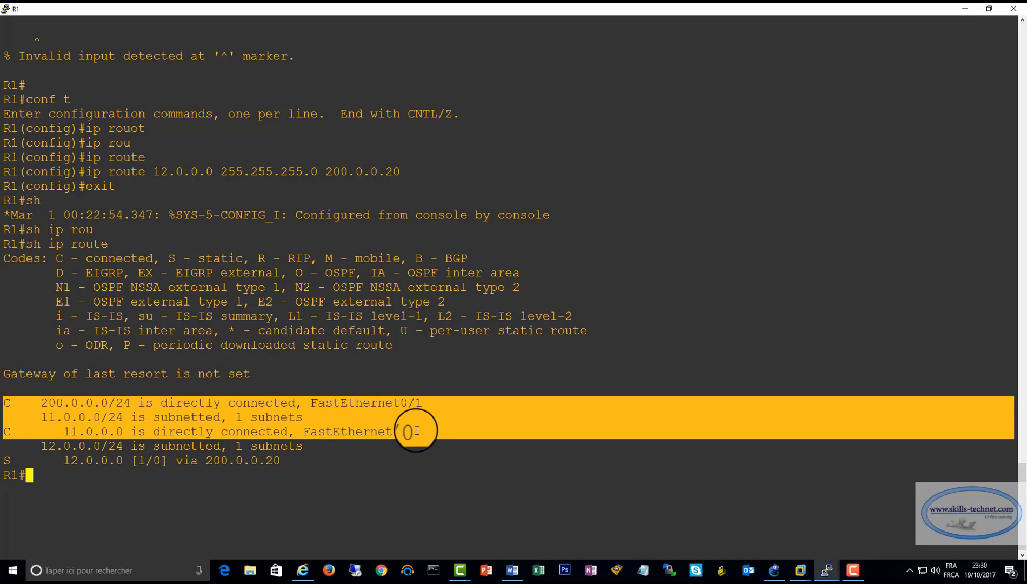
pyautogui.click(15, 396)
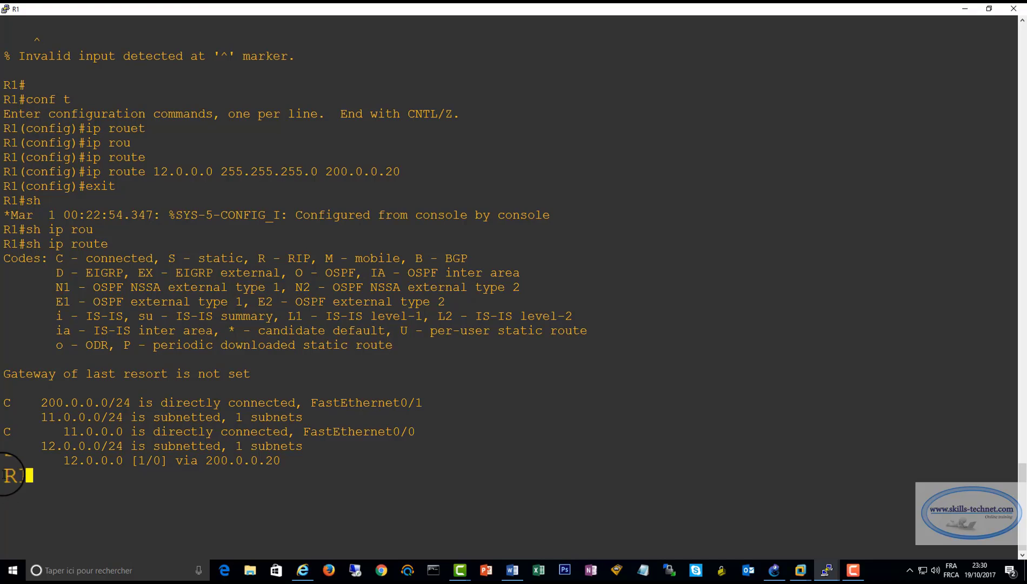
pyautogui.moveTo(42, 402); pyautogui.dragTo(288, 402)
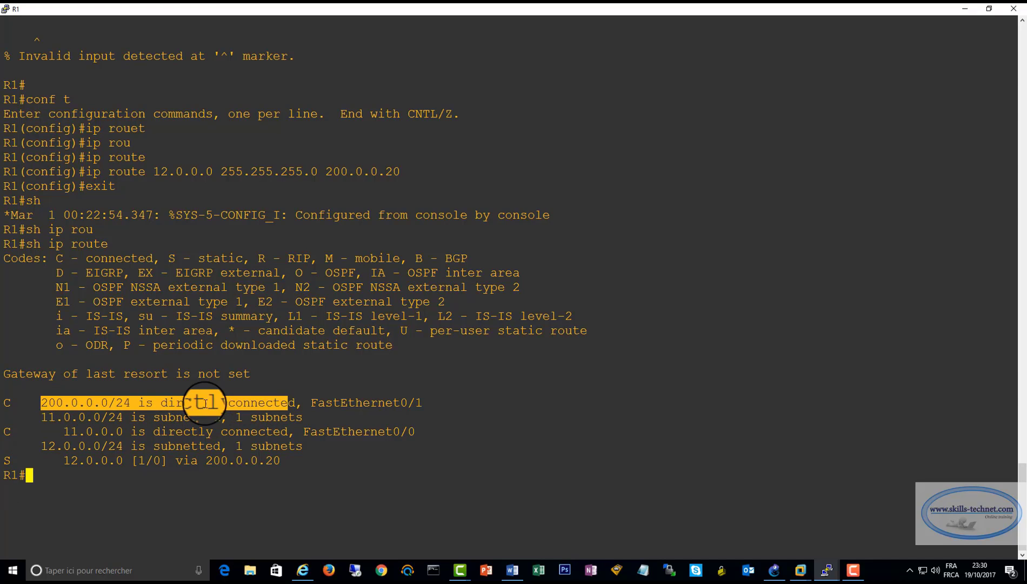
pyautogui.click(232, 403)
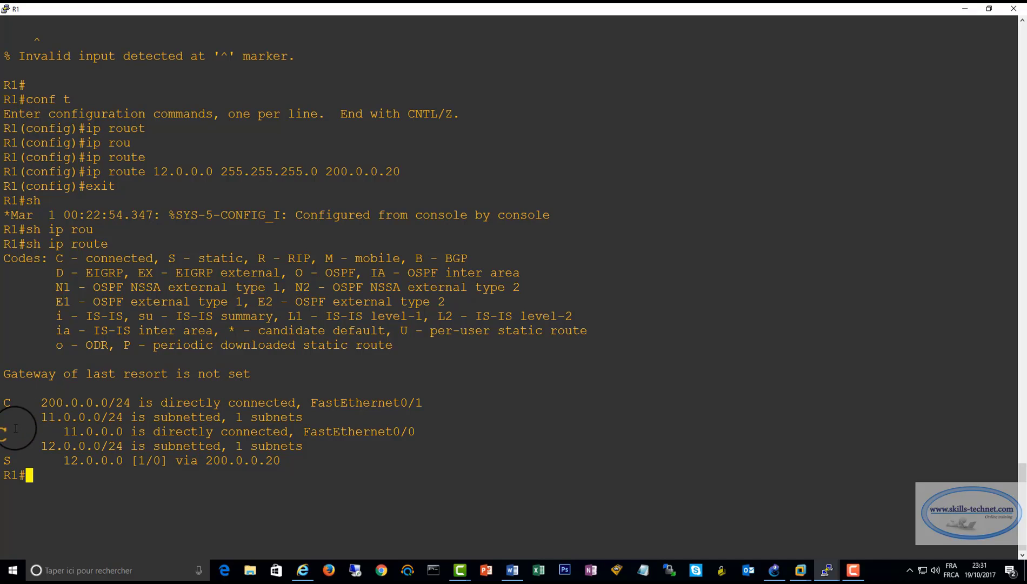
pyautogui.moveTo(42, 403); pyautogui.dragTo(133, 399)
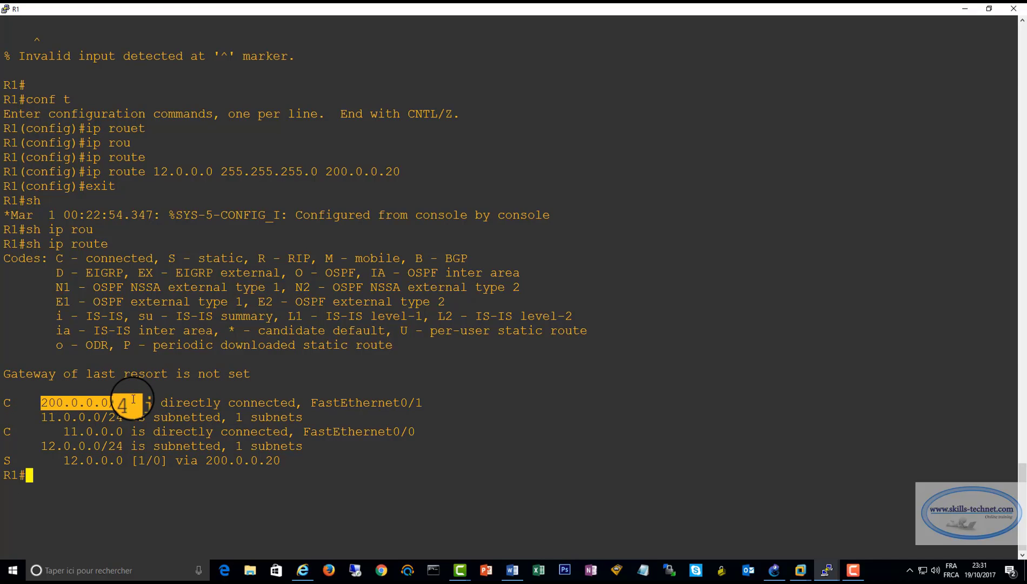
pyautogui.moveTo(56, 431); pyautogui.dragTo(122, 429)
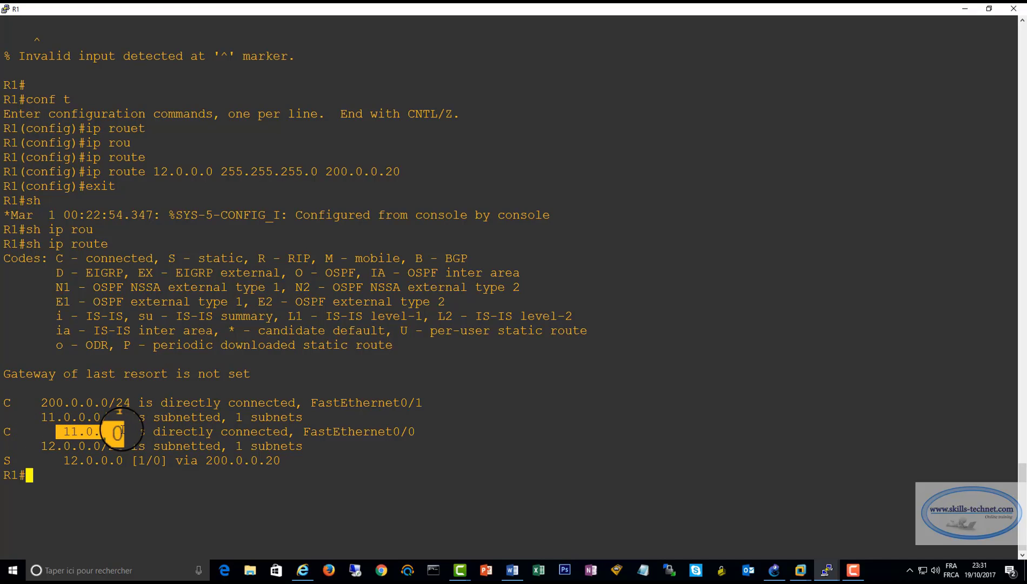
pyautogui.click(9, 460)
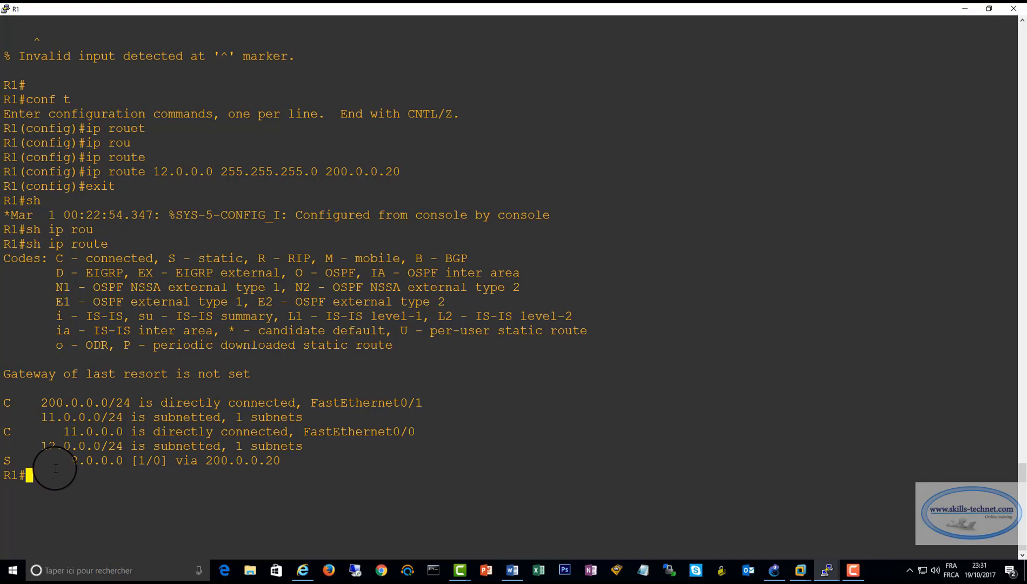
pyautogui.moveTo(63, 460); pyautogui.dragTo(126, 456)
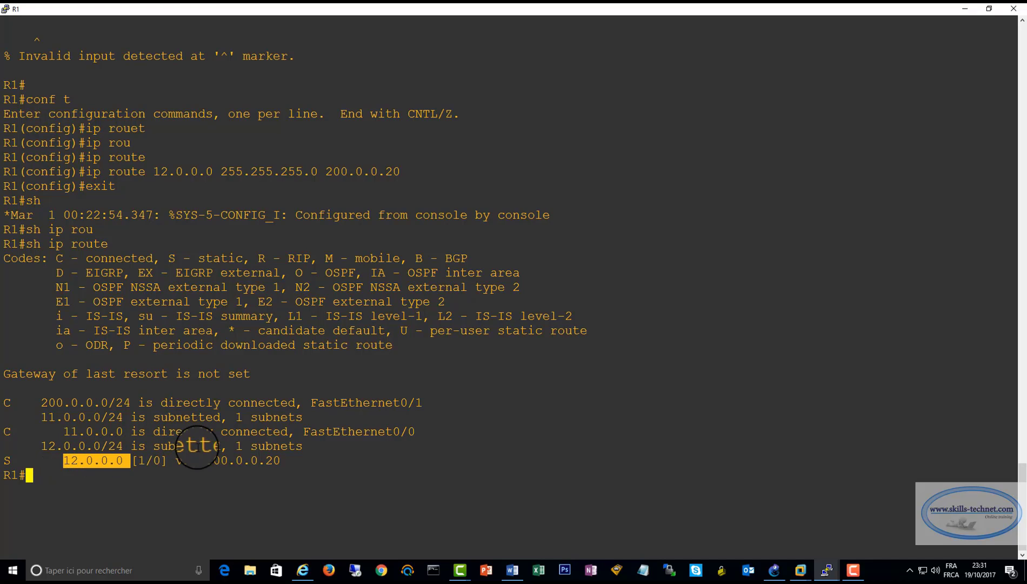
pyautogui.moveTo(201, 460); pyautogui.dragTo(280, 457)
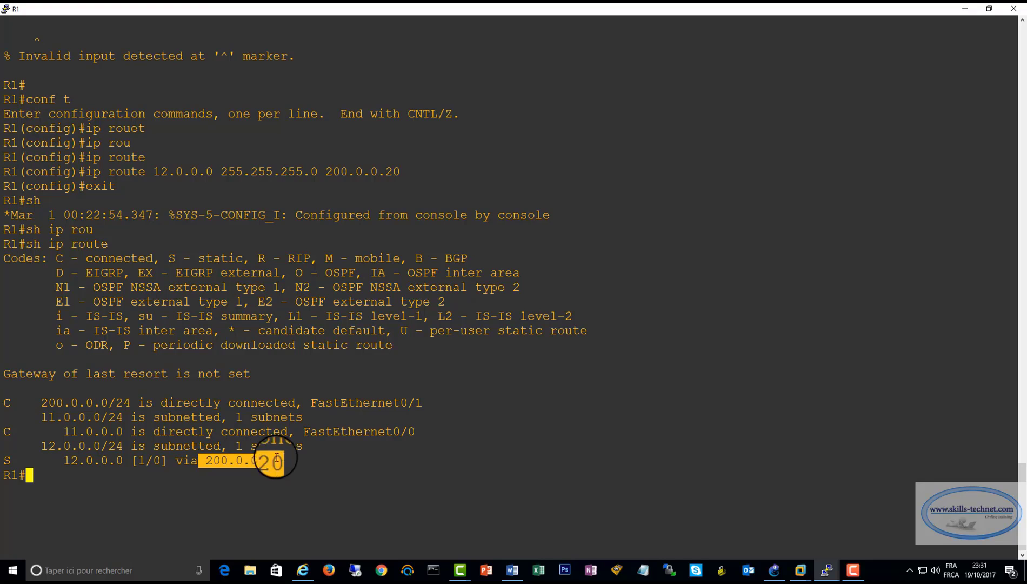
pyautogui.click(63, 459)
pyautogui.moveTo(62, 460); pyautogui.dragTo(271, 470)
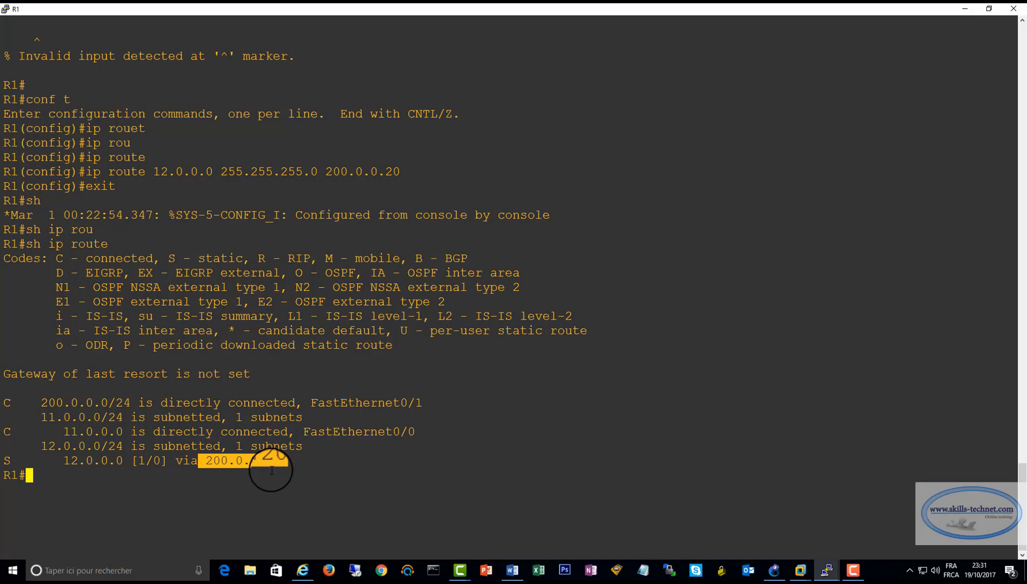
# Switch to the GNS3 topology and review the path between R1, R2 and WIN10GNSPC1
pyautogui.click(774, 570)
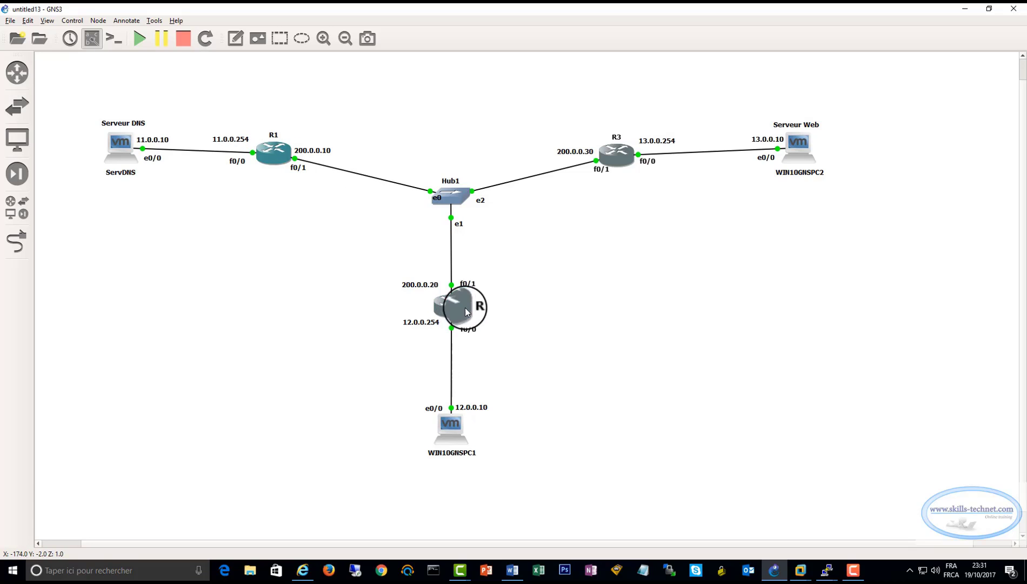
pyautogui.moveTo(440, 317)
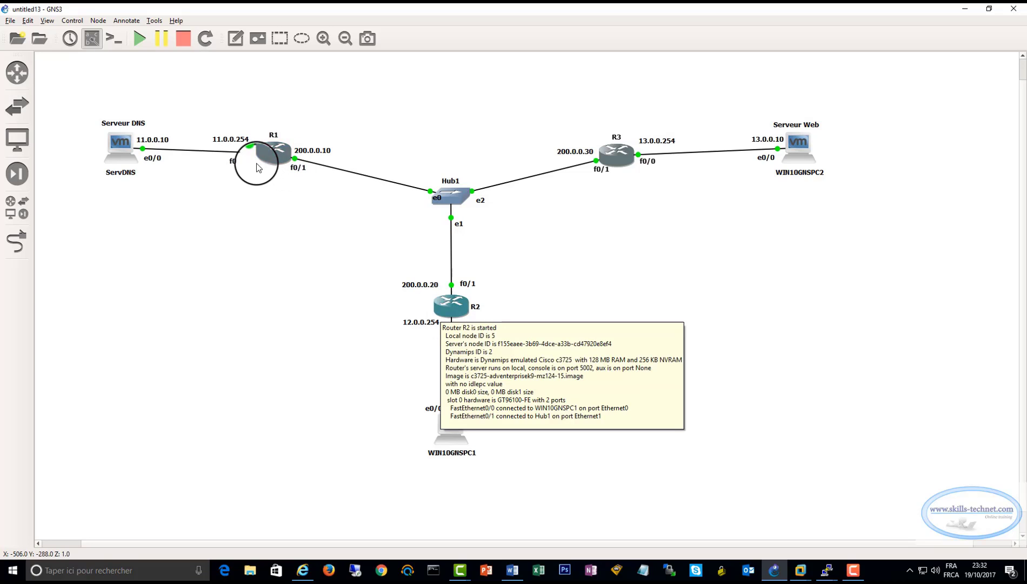
pyautogui.moveTo(273, 152)
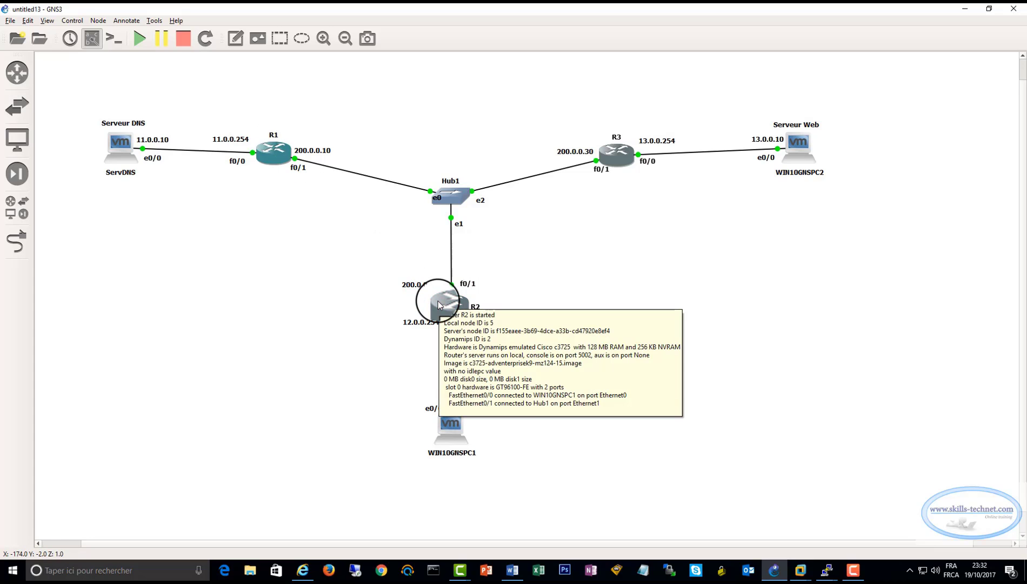
pyautogui.moveTo(453, 421)
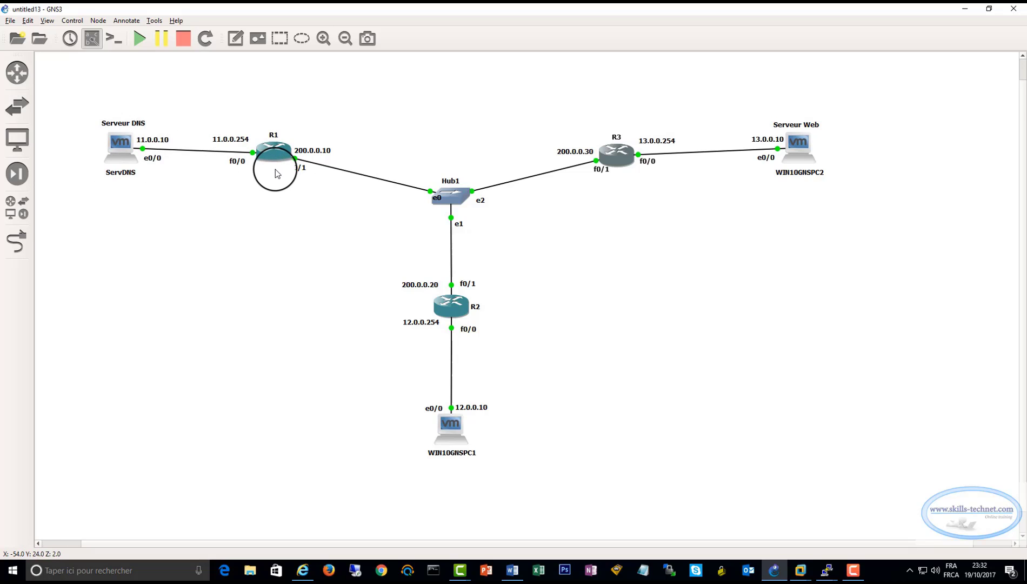
# Switch to R2's console, reset the terminal display and enter global configuration mode with conf t
pyautogui.click(828, 571)
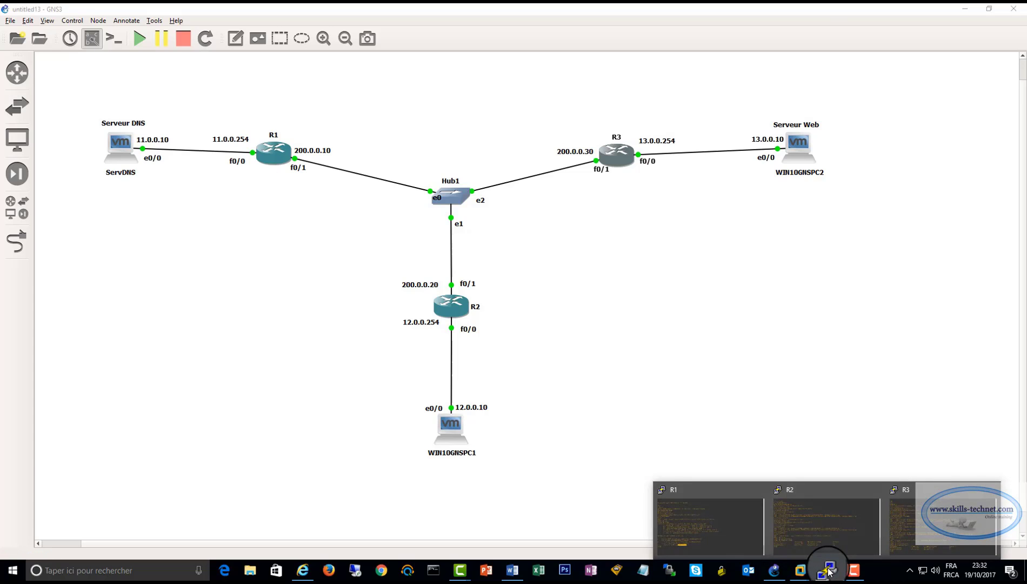
pyautogui.click(824, 519)
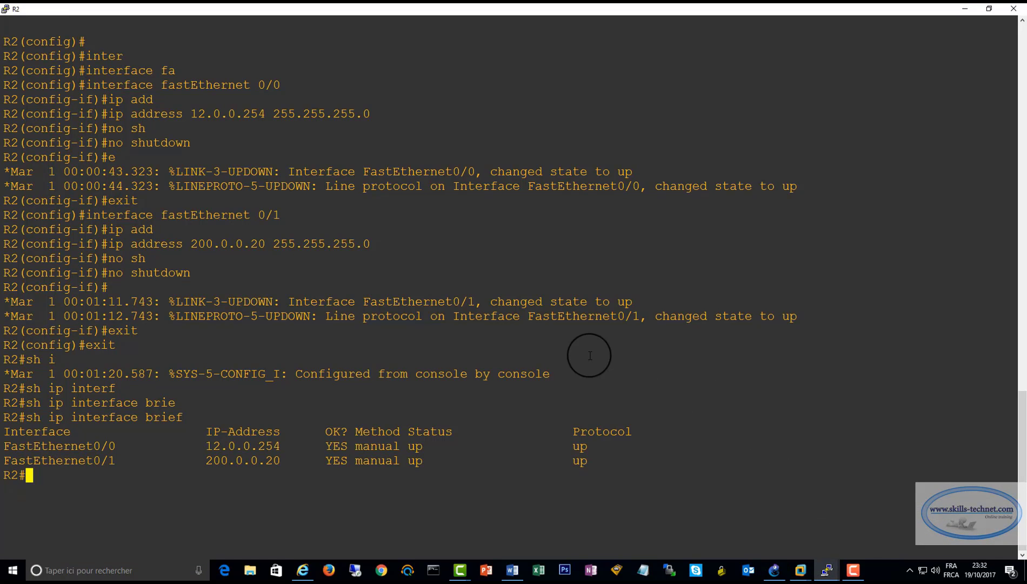
pyautogui.rightClick(431, 12)
pyautogui.click(470, 202)
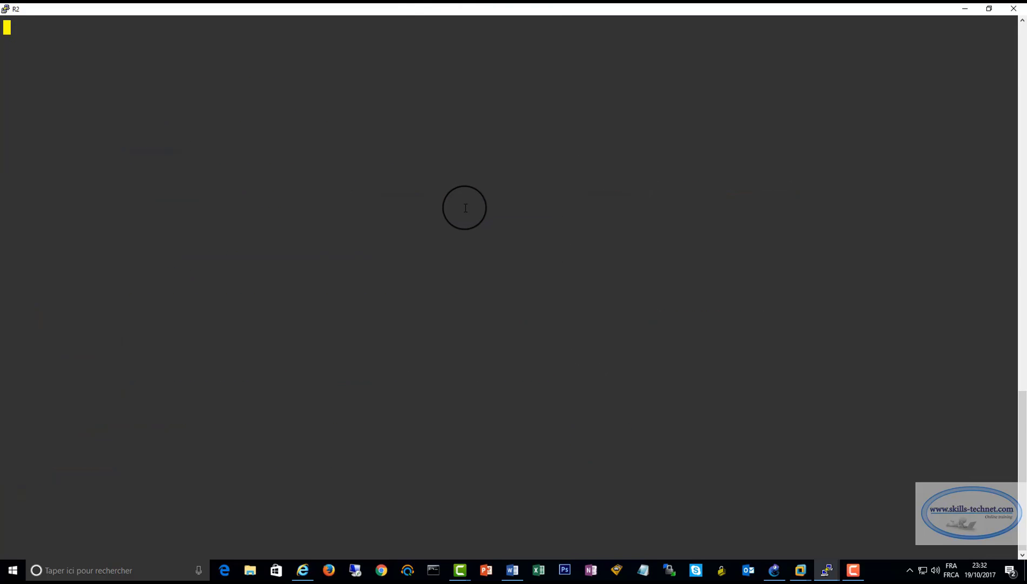
pyautogui.press('Return')
pyautogui.press('Return')
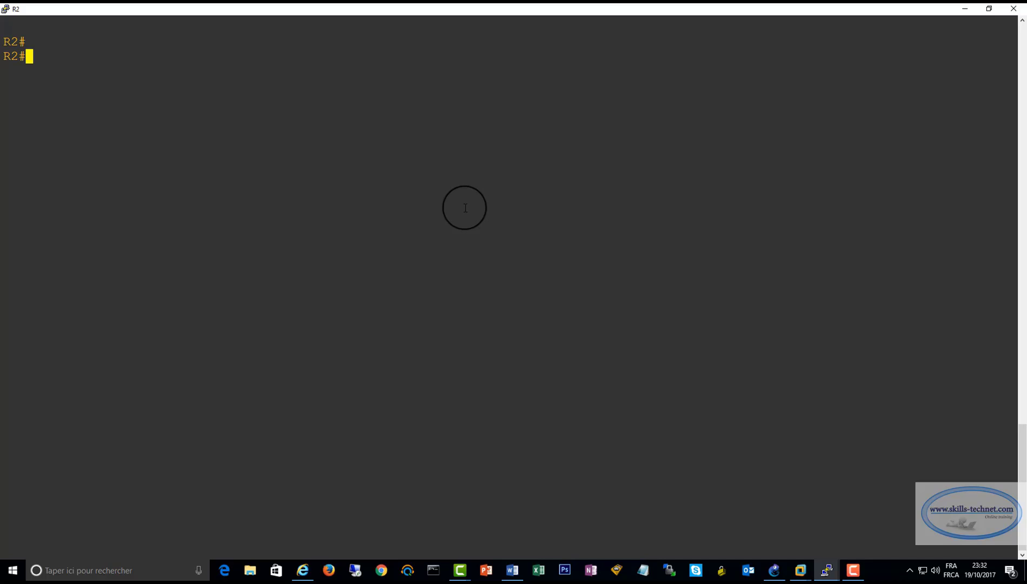
pyautogui.write('conf t')
pyautogui.press('Return')
# Add a static route on R2 to network 11.0.0.0 with mask 255.255.255.0 via next hop 200.0.0.10
pyautogui.write('ip rou')
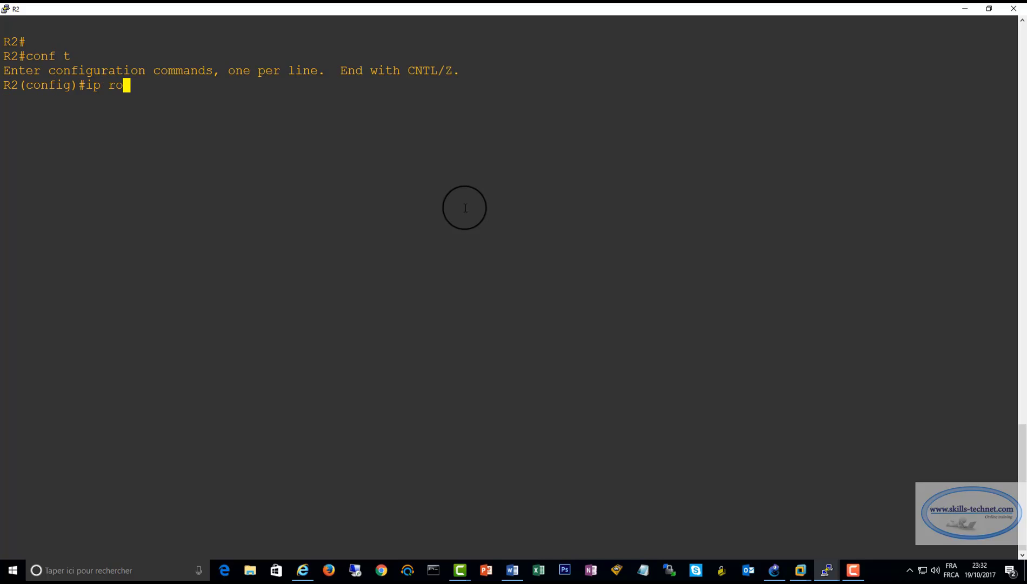
pyautogui.press('Tab')
pyautogui.write('te')
pyautogui.press('Tab')
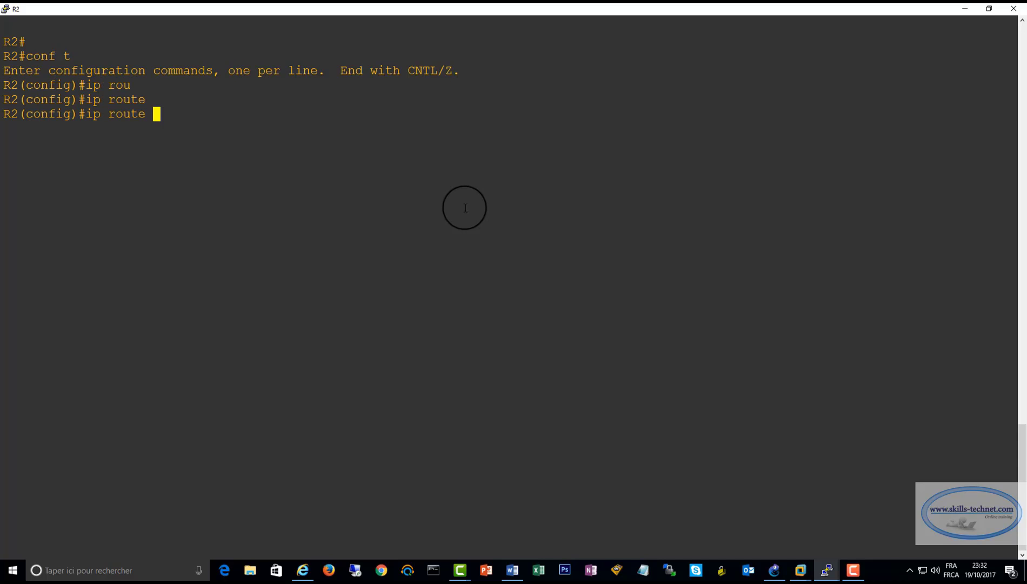
pyautogui.write('11.0.0.0 255.255.255.')
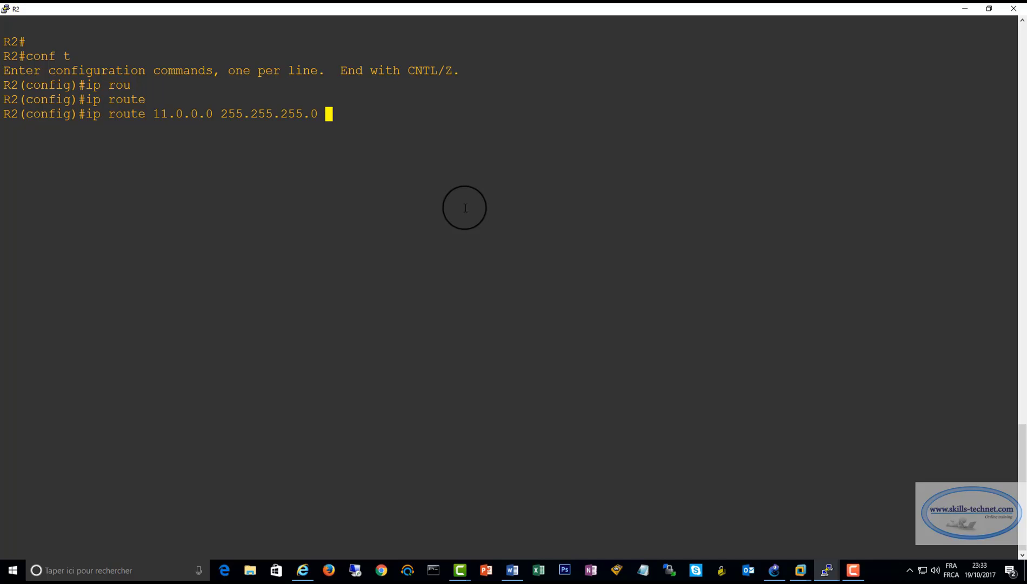
pyautogui.write('0 200.0.0.10')
pyautogui.press('Return')
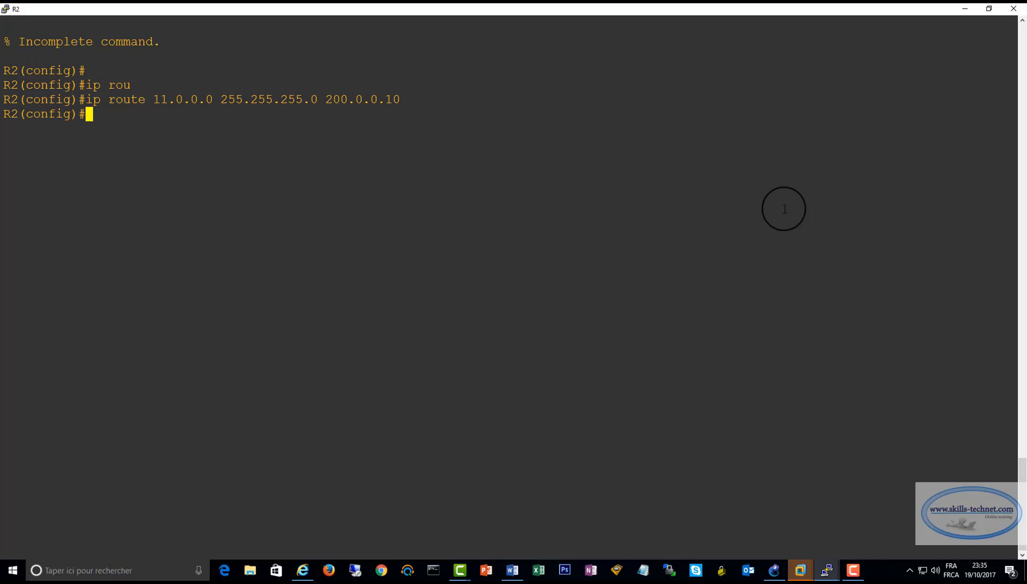
# Exit to privileged mode on R2 and display its routing table with sh ip route
pyautogui.write('exit')
pyautogui.press('Return')
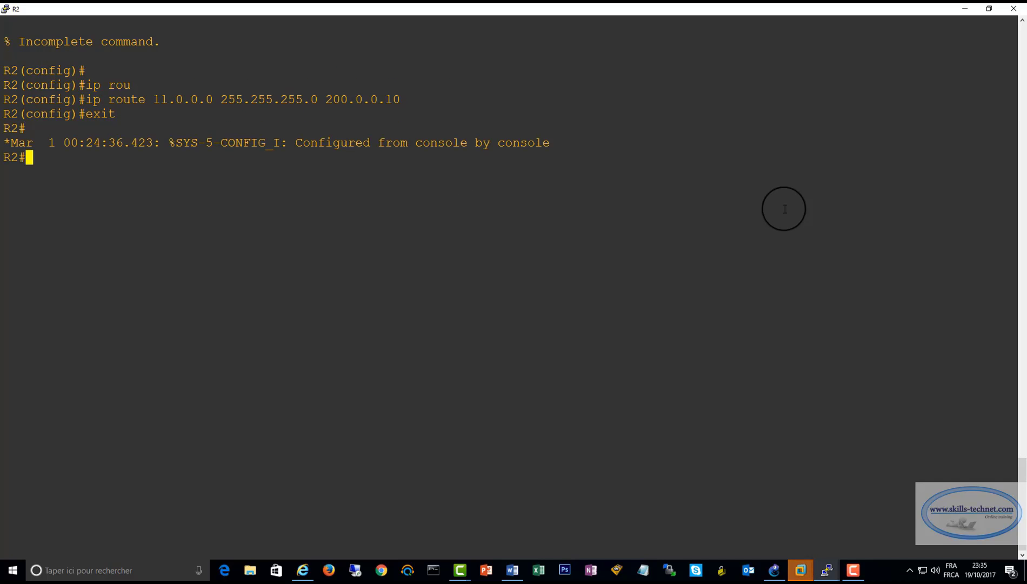
pyautogui.write('sh r')
pyautogui.write('ip rou')
pyautogui.press('Tab')
pyautogui.press('Return')
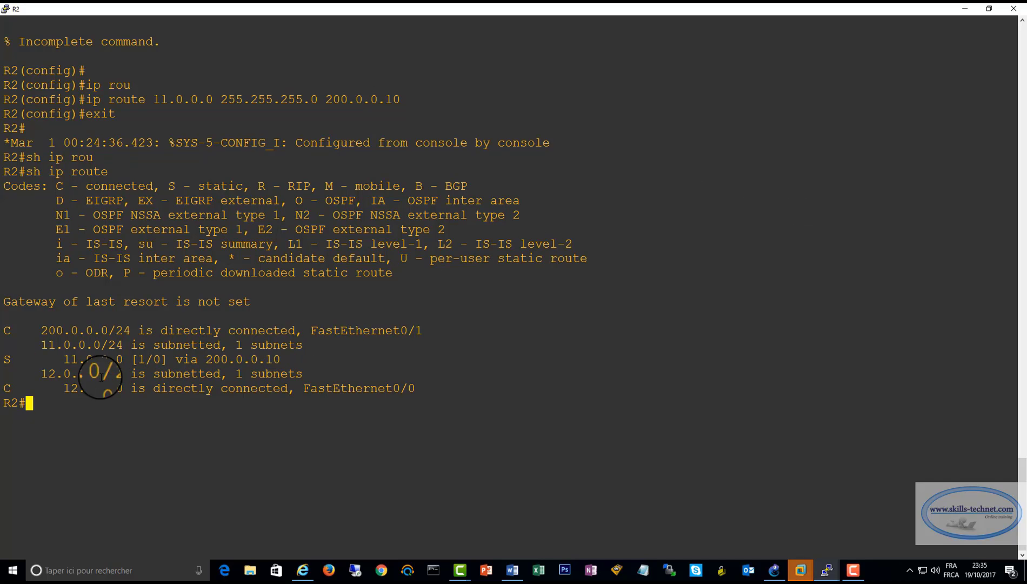
# Examine the static route to 11.0.0.0 in R2's routing table and review R2 and WIN10GNSPC1 in the GNS3 topology
pyautogui.moveTo(2, 323); pyautogui.dragTo(442, 387)
pyautogui.click(275, 437)
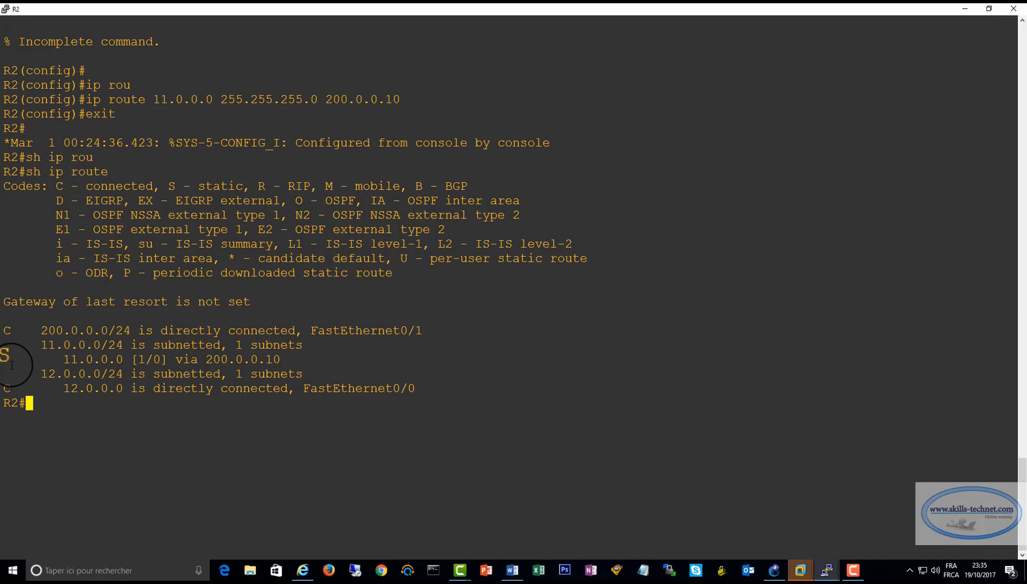
pyautogui.moveTo(11, 359); pyautogui.dragTo(308, 358)
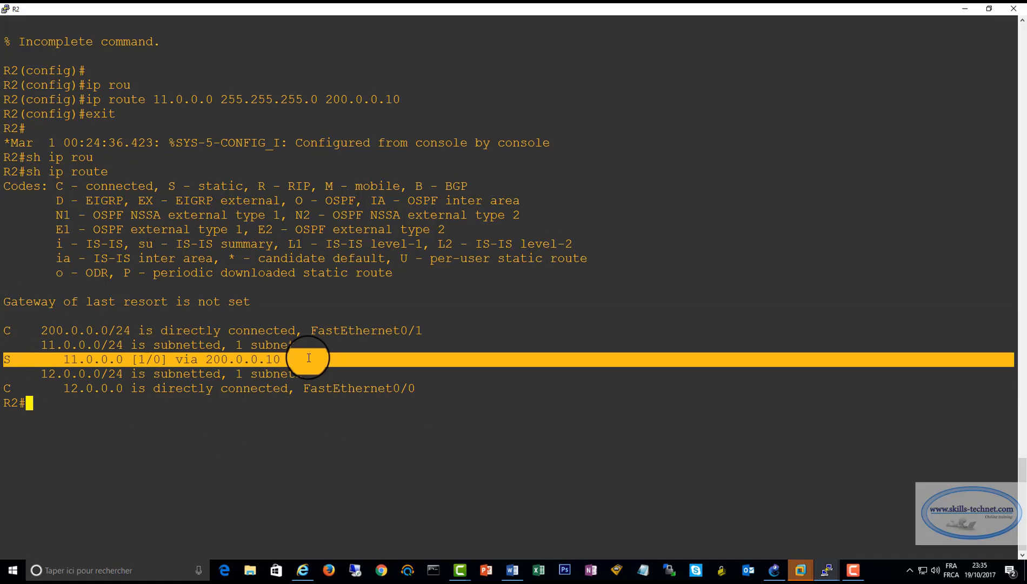
pyautogui.click(116, 359)
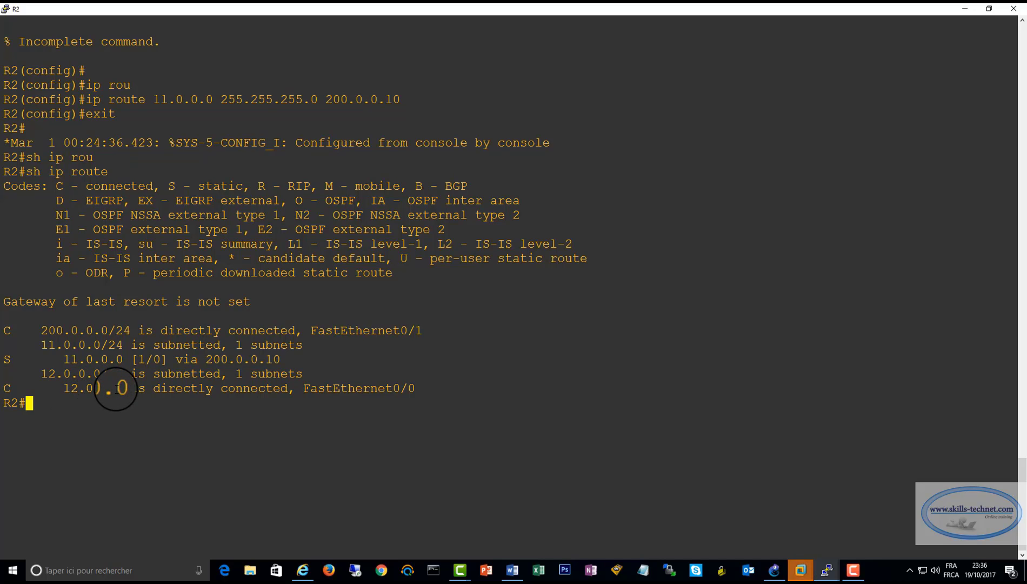
pyautogui.click(773, 572)
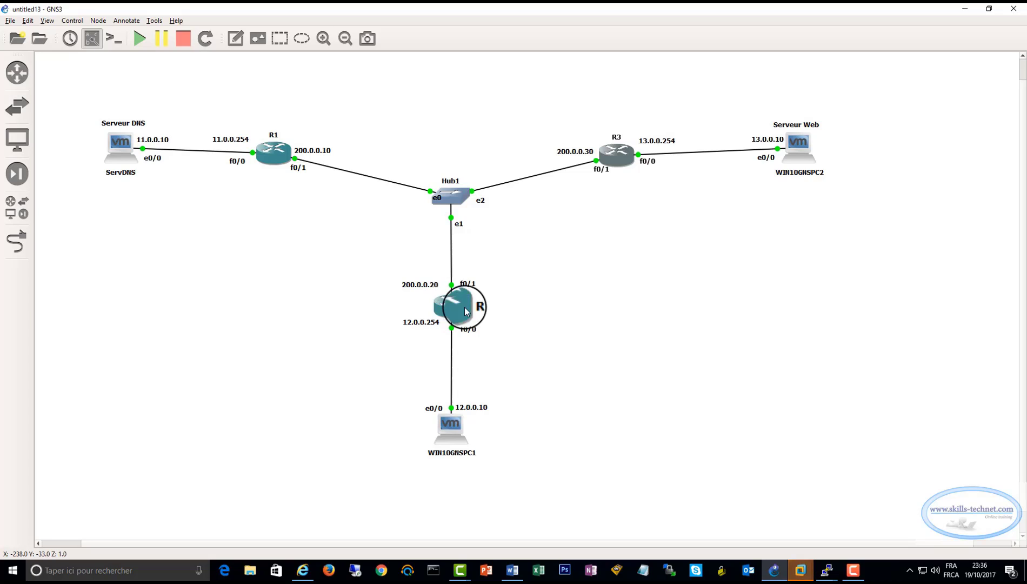
pyautogui.moveTo(464, 300)
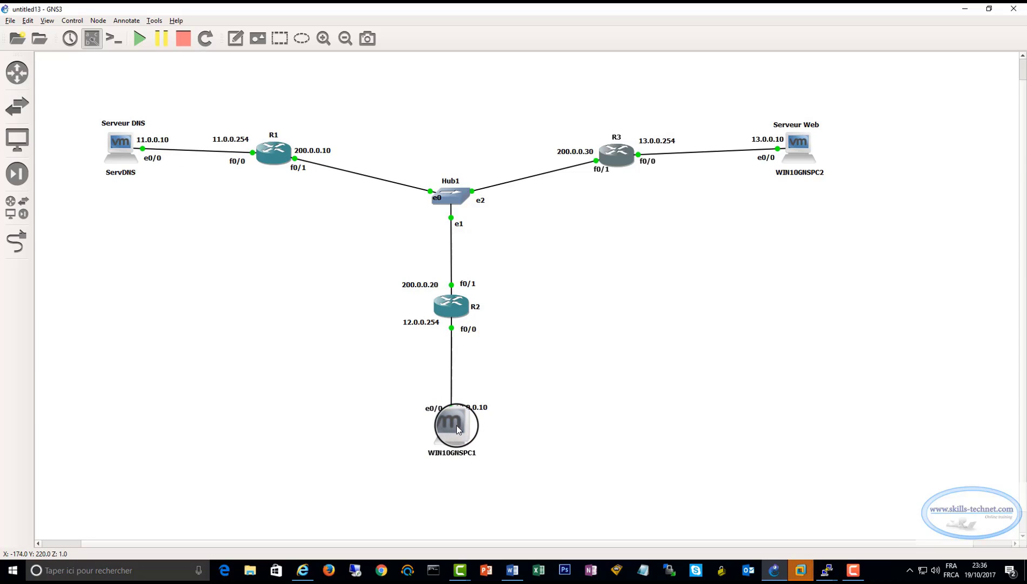
pyautogui.moveTo(456, 425)
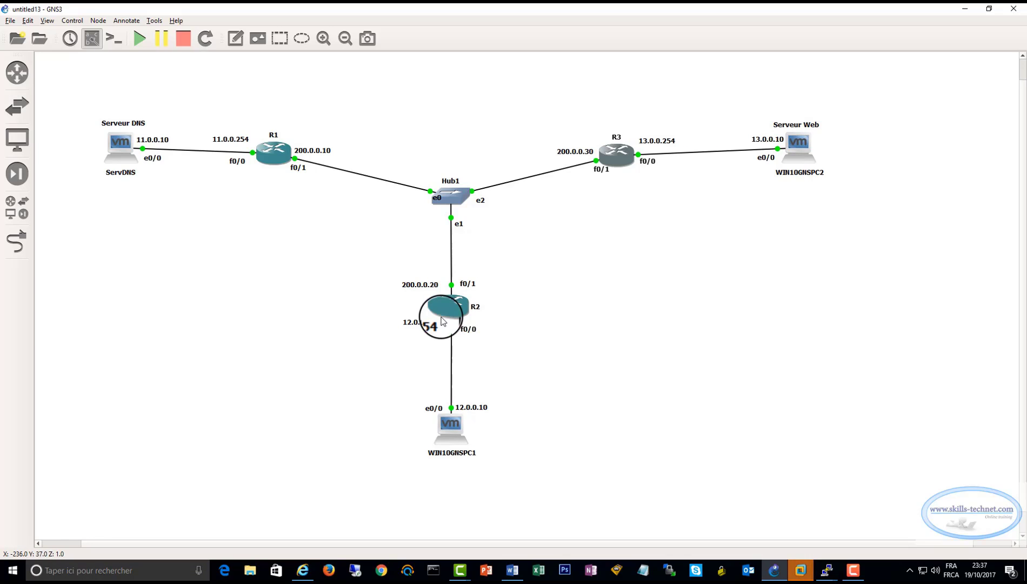
pyautogui.moveTo(457, 302)
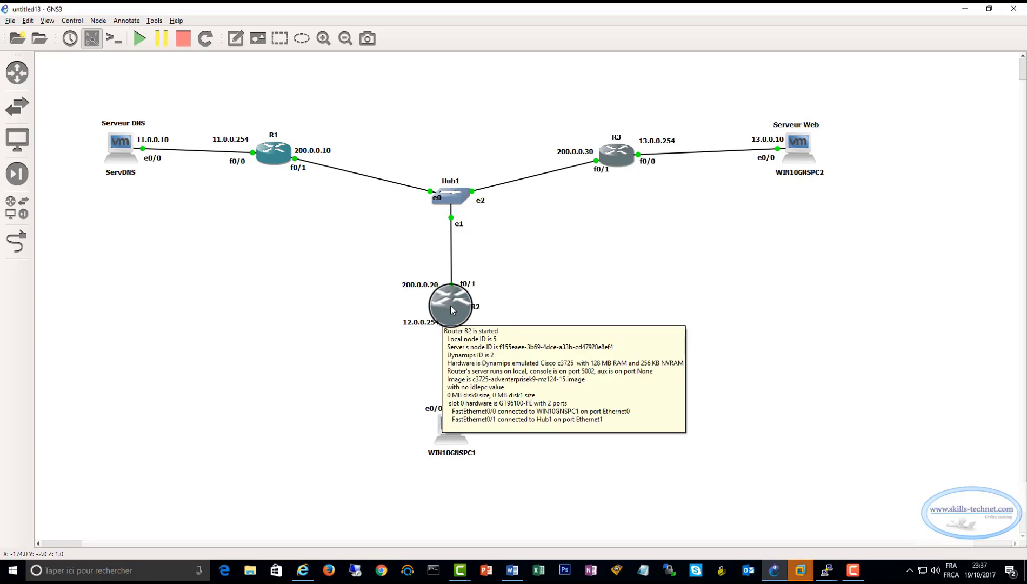
# Switch to R2's console, clear the terminal display and enter global configuration mode with conf t
pyautogui.moveTo(825, 576)
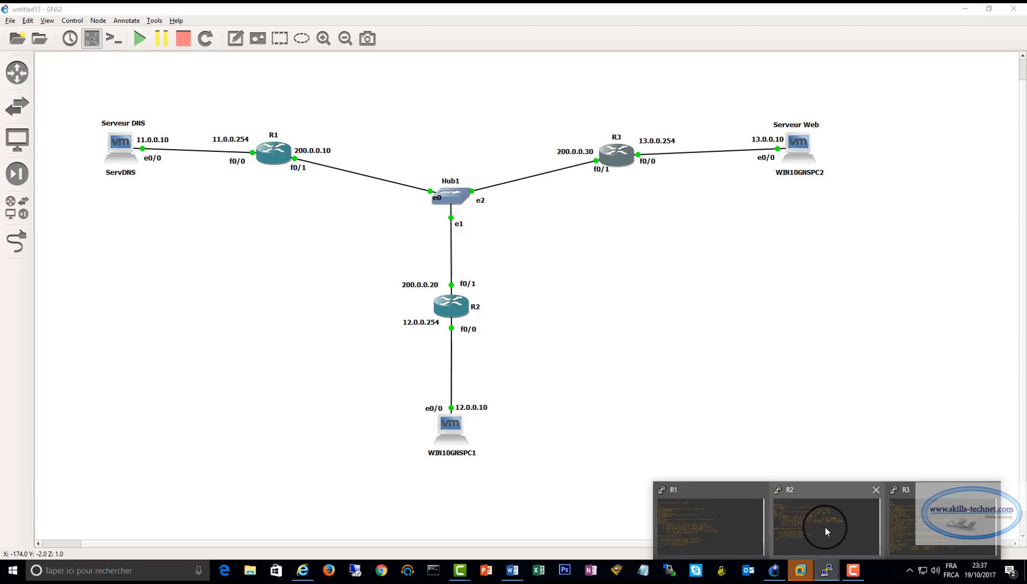
pyautogui.click(825, 526)
pyautogui.rightClick(400, 7)
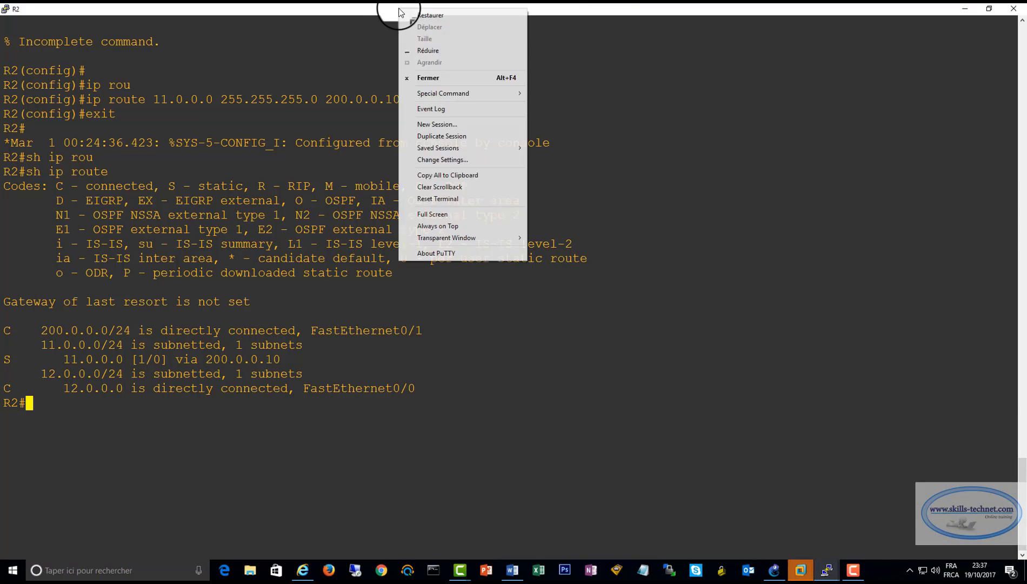
pyautogui.click(434, 198)
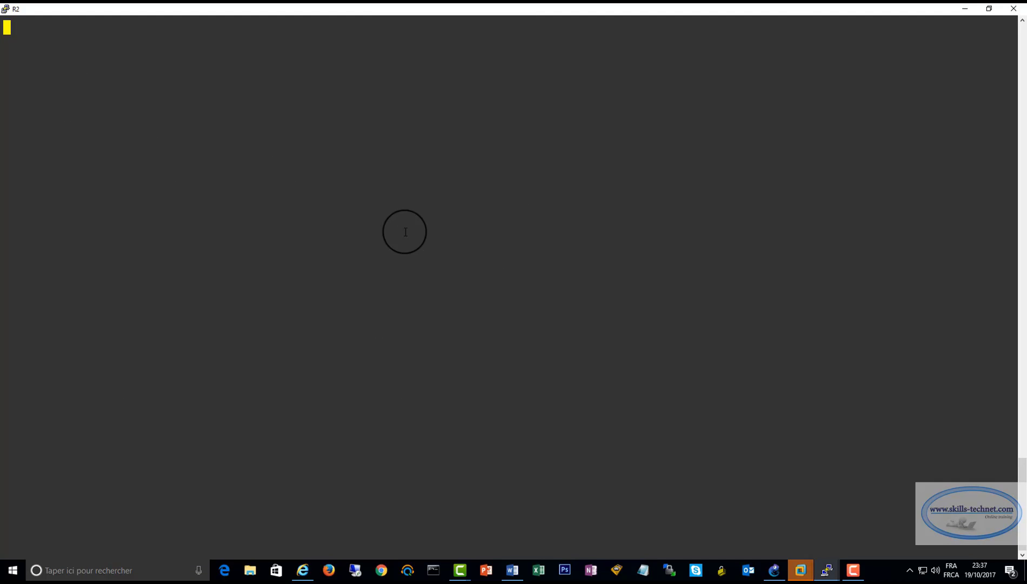
pyautogui.press('Return')
pyautogui.write('conf t')
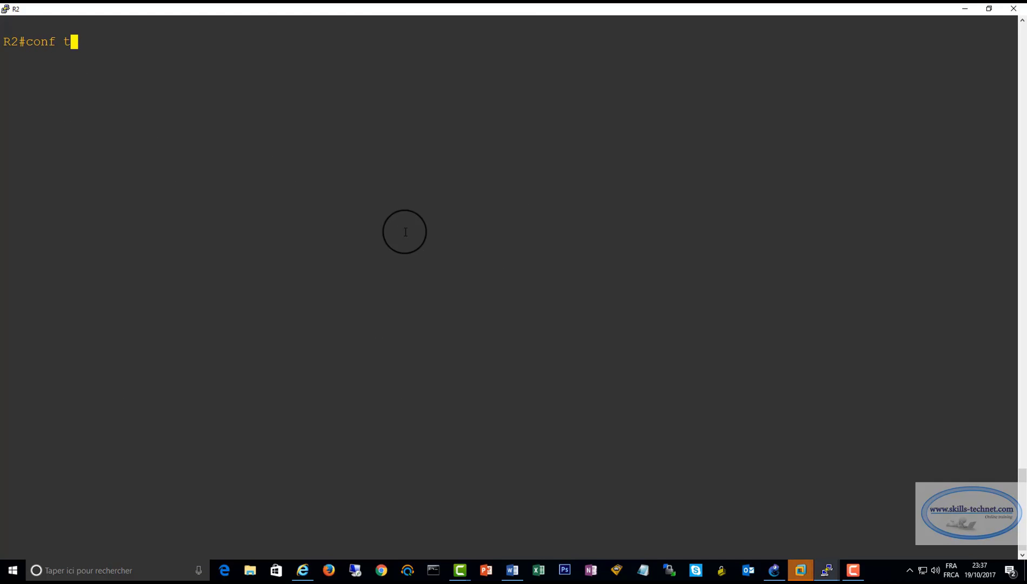
pyautogui.press('Return')
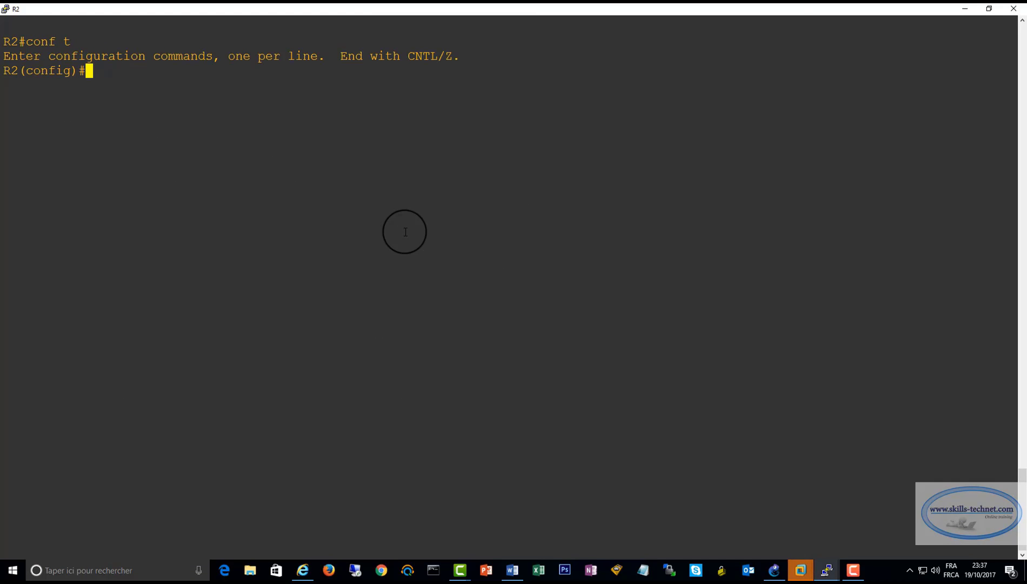
# Add a static route on R2 to network 13.0.0.0 with mask 255.255.255.0 via next hop 200.0.0.30
pyautogui.write('ip rou')
pyautogui.press('Tab')
pyautogui.write('te')
pyautogui.press('Tab')
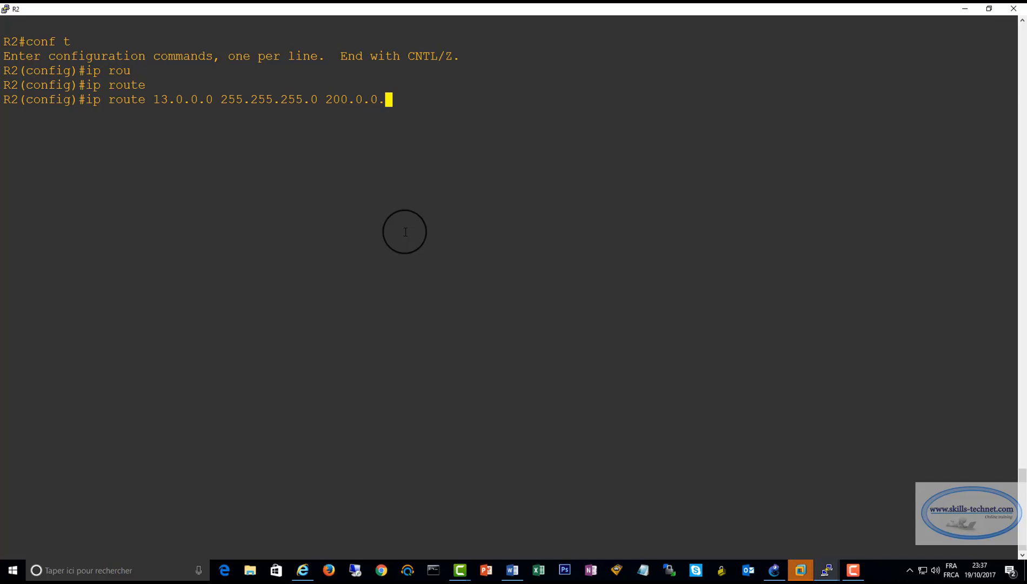
pyautogui.write('0')
pyautogui.press('Return')
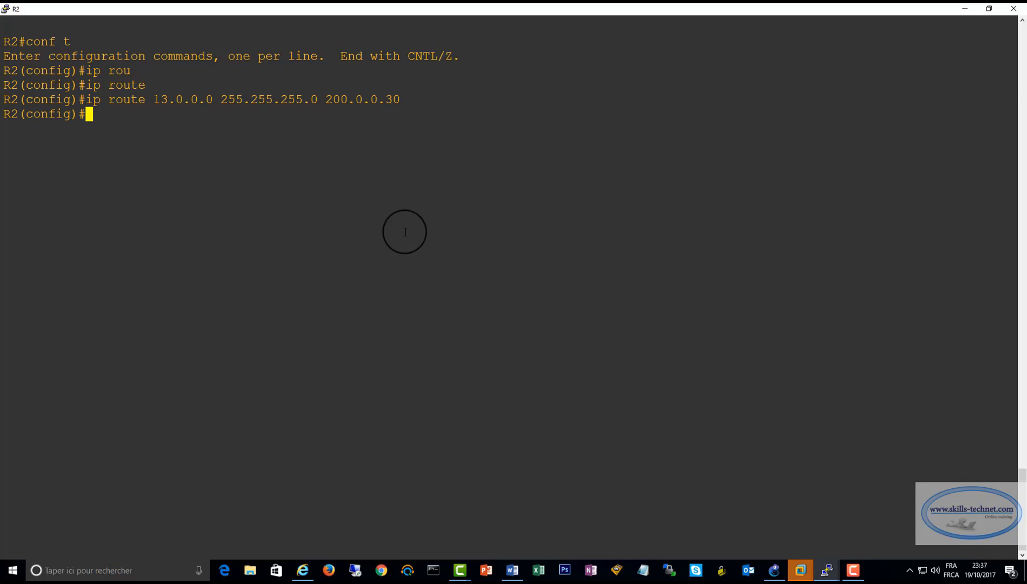
# Exit configuration mode on R2 and list its routes with sh ip route
pyautogui.press('Return')
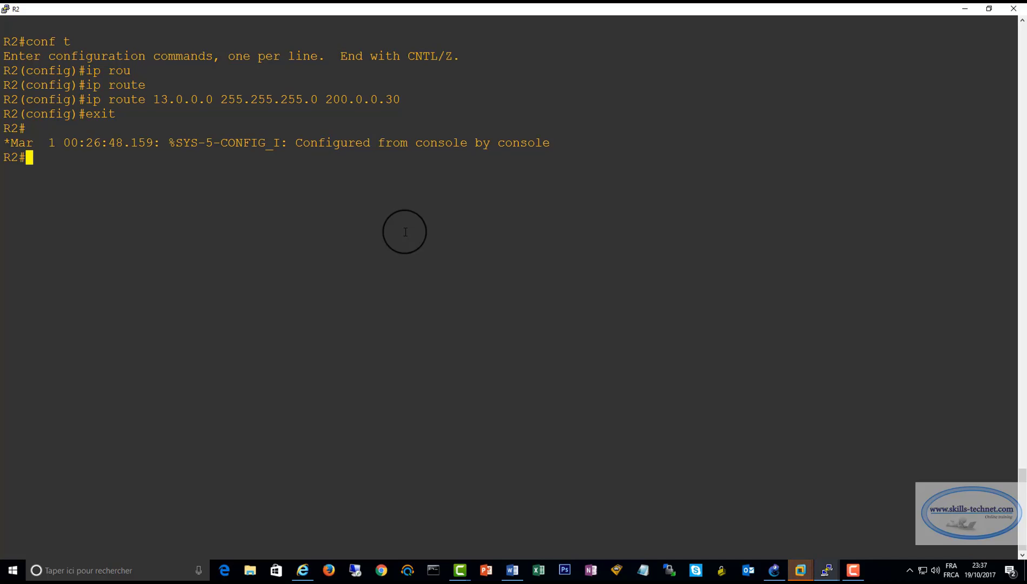
pyautogui.write('sh ip route')
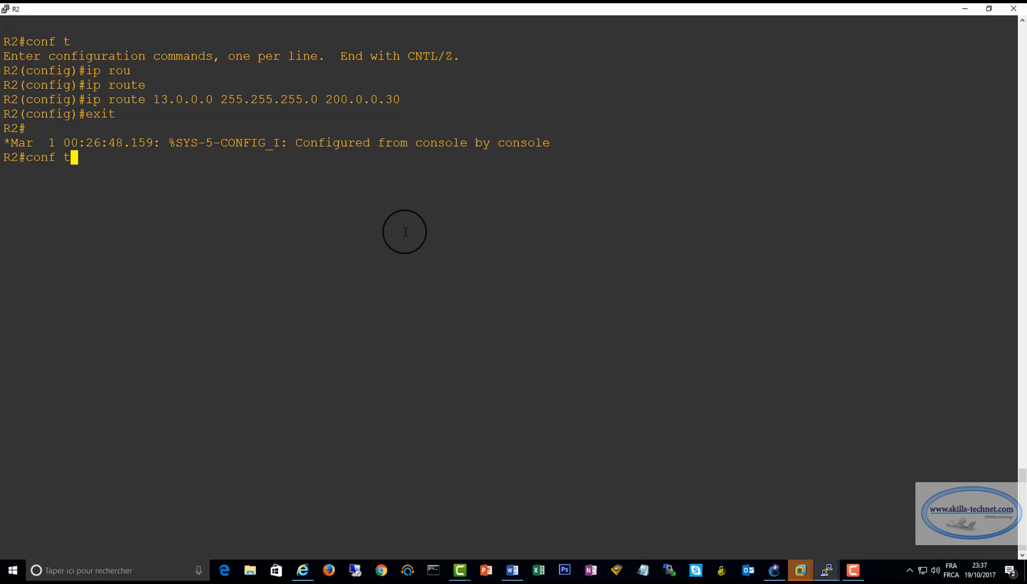
pyautogui.press('Return')
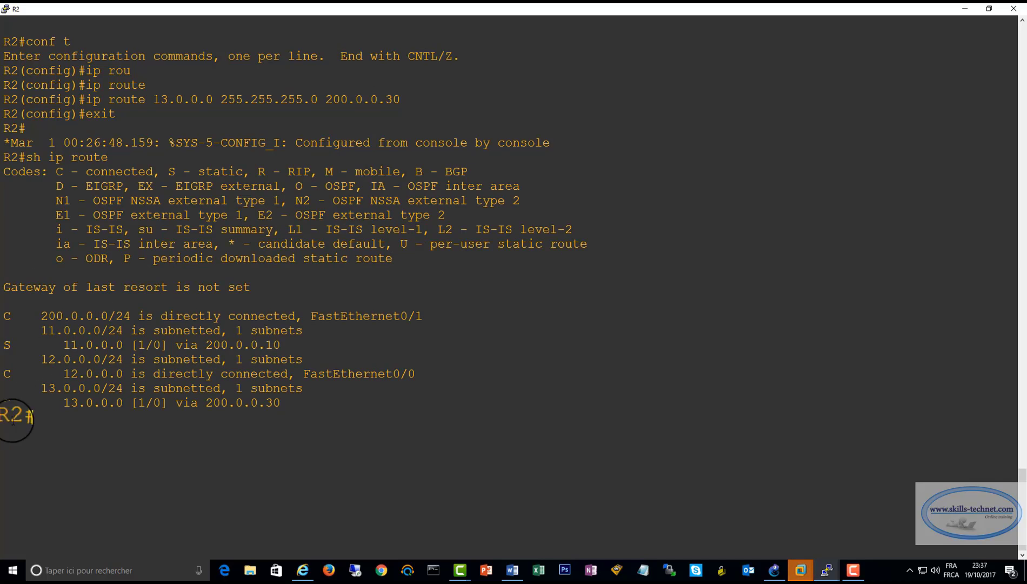
# Examine the static routes to 13.0.0.0 and 11.0.0.0 and the directly connected networks in R2's routing table
pyautogui.moveTo(3, 403); pyautogui.dragTo(291, 404)
pyautogui.click(277, 454)
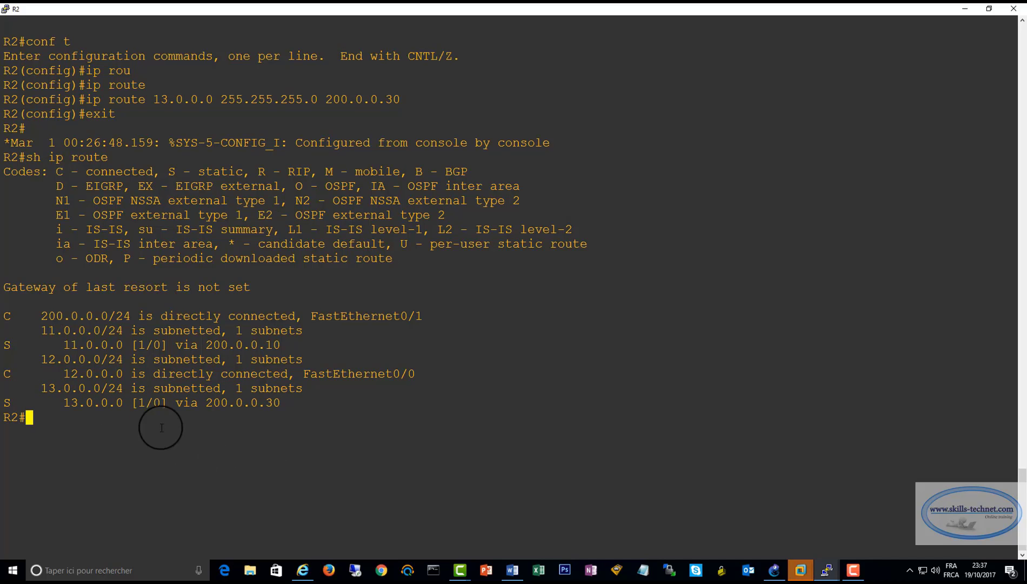
pyautogui.moveTo(5, 309); pyautogui.dragTo(438, 313)
pyautogui.moveTo(5, 373); pyautogui.dragTo(415, 373)
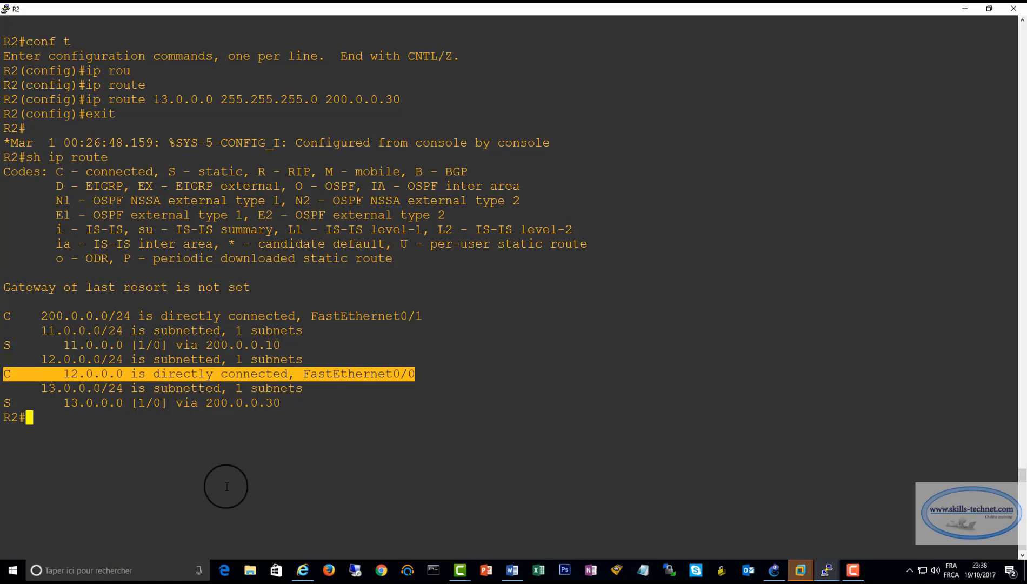
pyautogui.moveTo(4, 344); pyautogui.dragTo(313, 358)
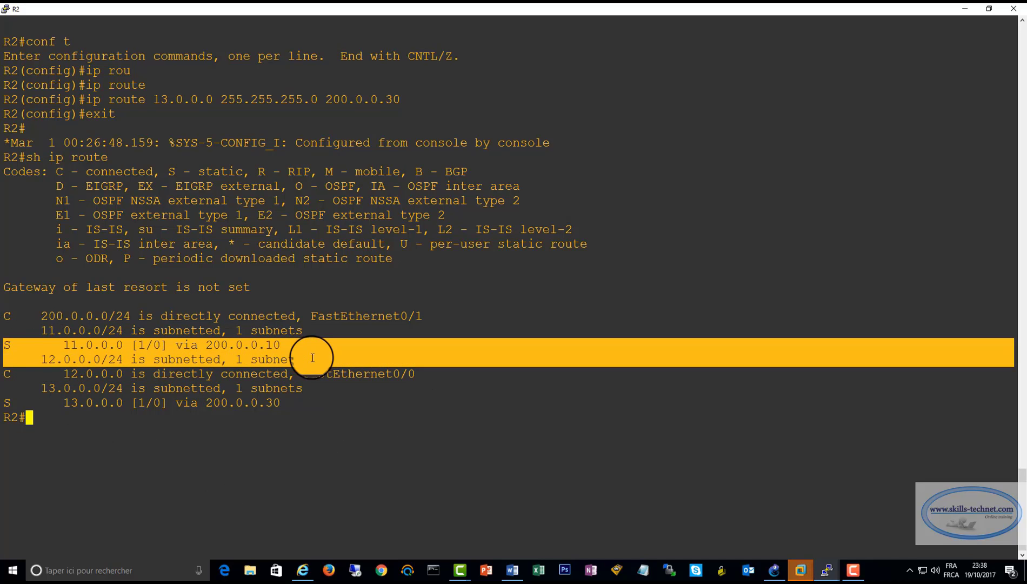
pyautogui.moveTo(7, 403); pyautogui.dragTo(314, 400)
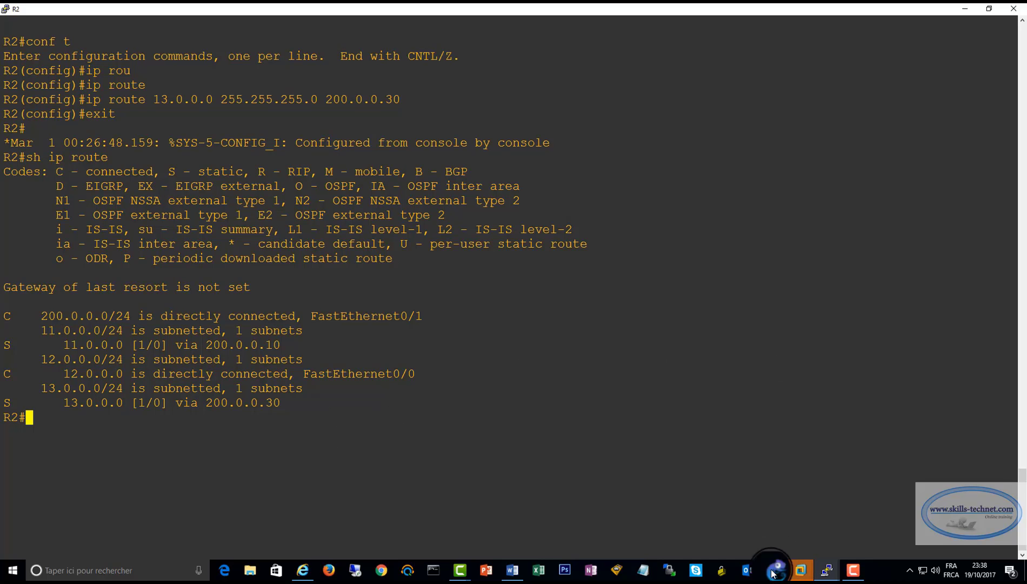
# Switch to R3's console and reset its terminal display to a fresh prompt
pyautogui.click(828, 573)
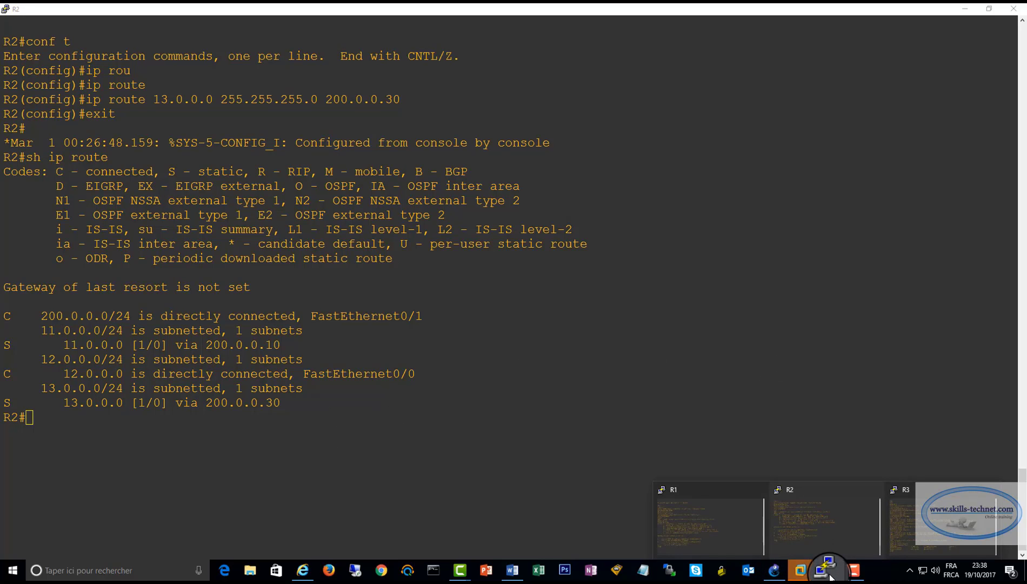
pyautogui.click(929, 529)
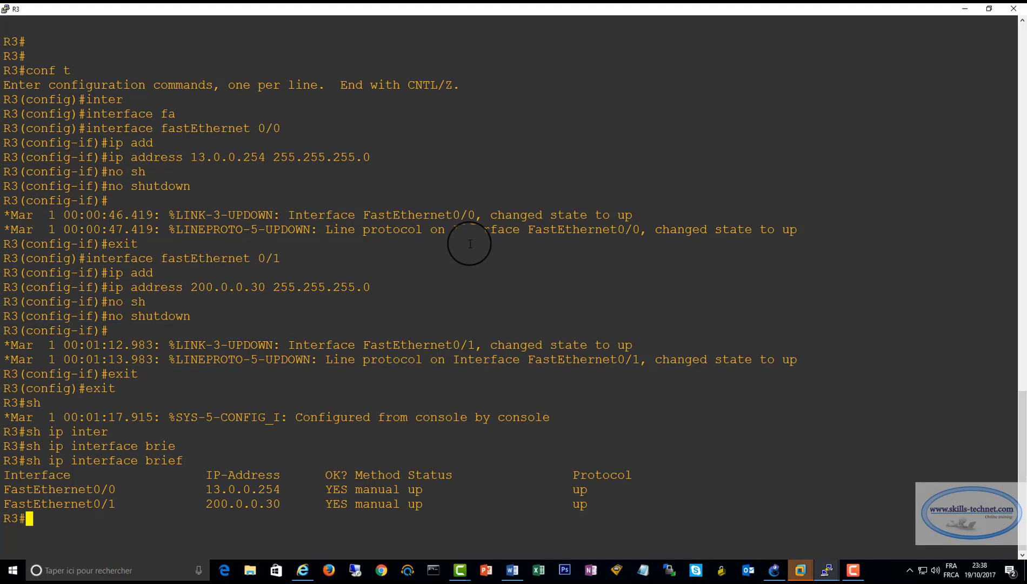
pyautogui.rightClick(367, 8)
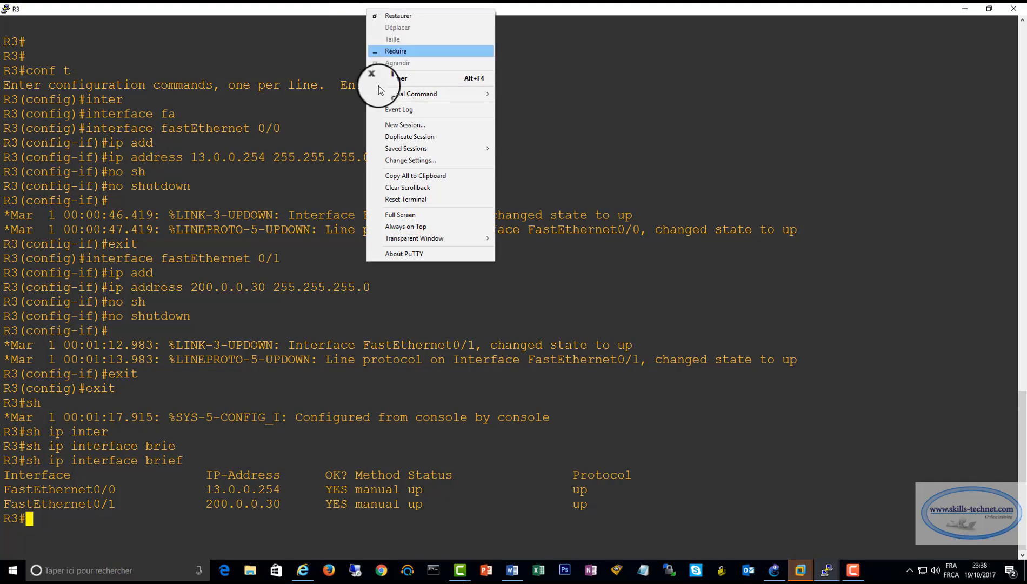
pyautogui.click(403, 200)
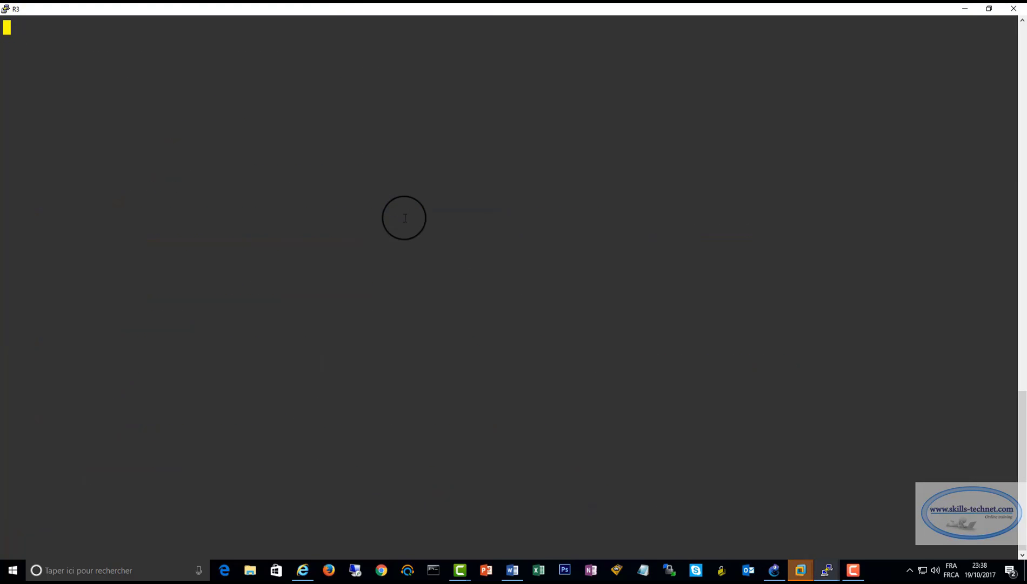
pyautogui.press('Return')
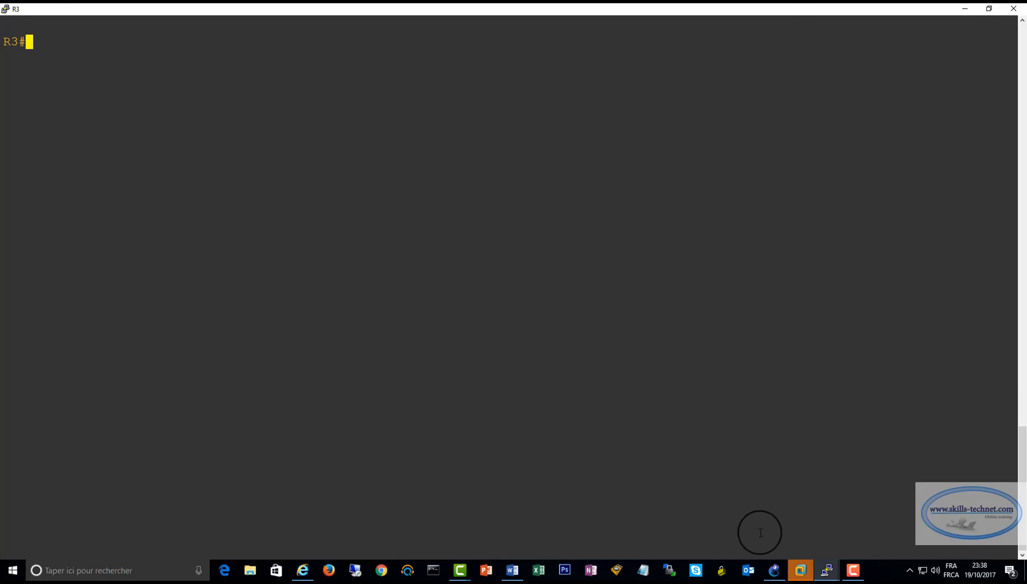
# Check the network addresses in the GNS3 topology and enter global configuration mode on R3 with conf t
pyautogui.click(774, 570)
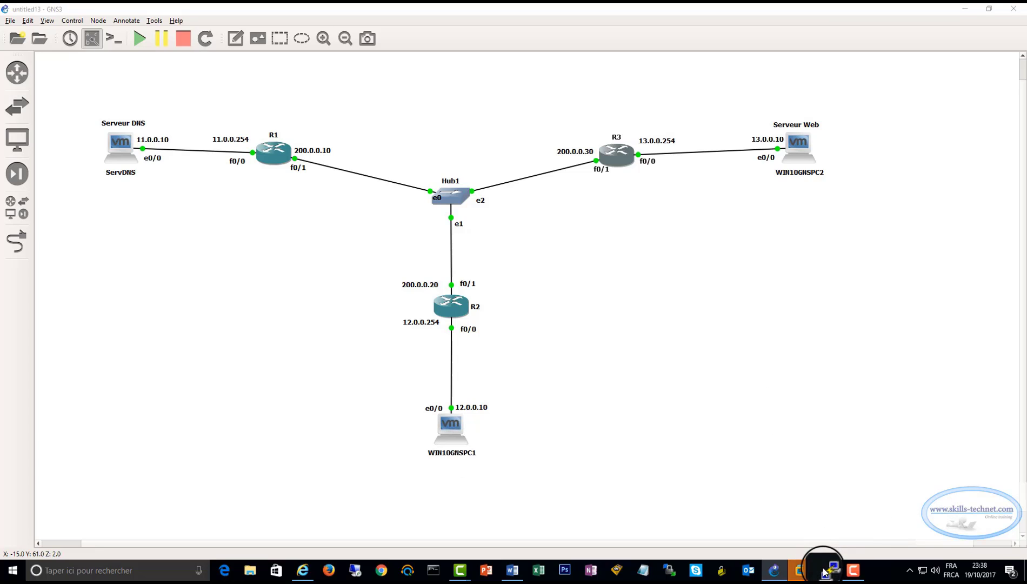
pyautogui.moveTo(826, 566)
pyautogui.click(906, 526)
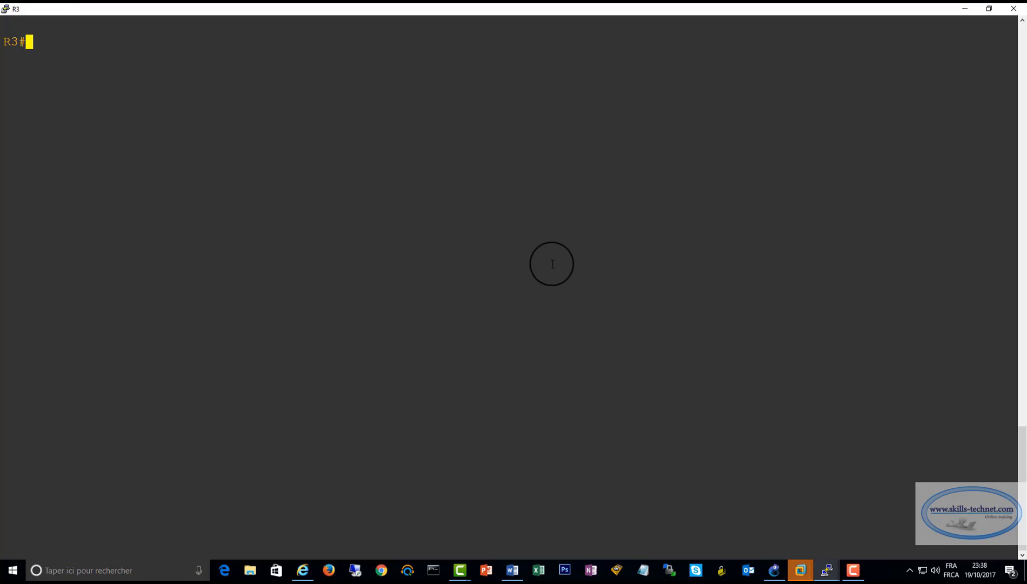
pyautogui.write('conf t')
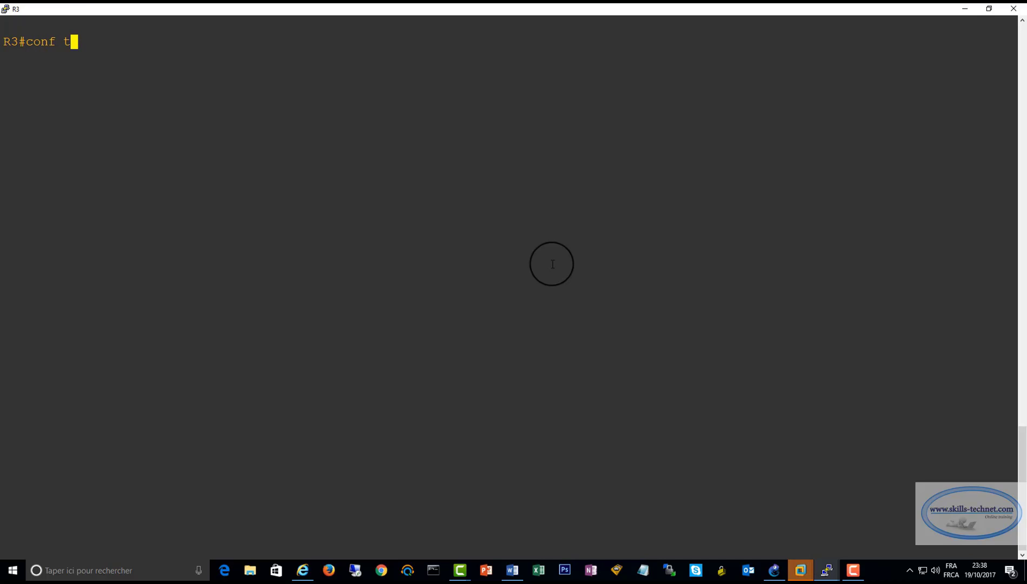
pyautogui.press('Return')
# Add a static route on R3 to network 12.0.0.0 with mask 255.255.255.0 via next hop 200.0.0.20
pyautogui.write('ip ')
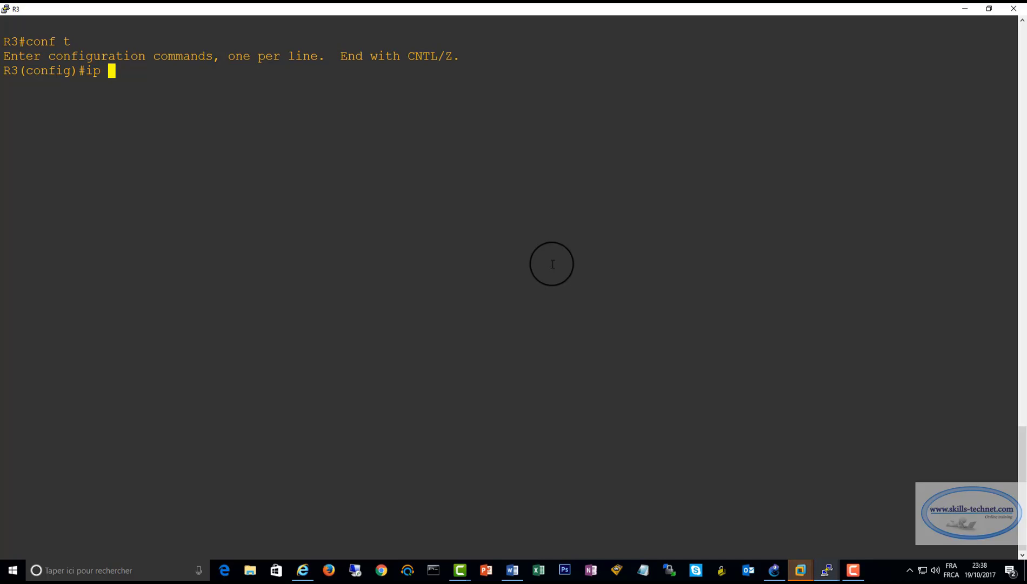
pyautogui.write('rou')
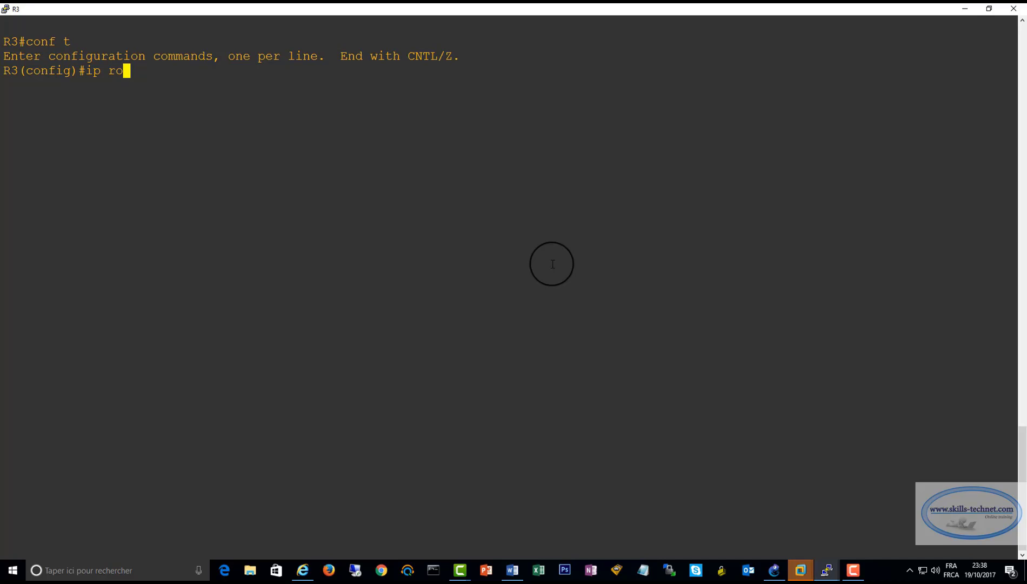
pyautogui.press('Tab')
pyautogui.write('te')
pyautogui.press('Tab')
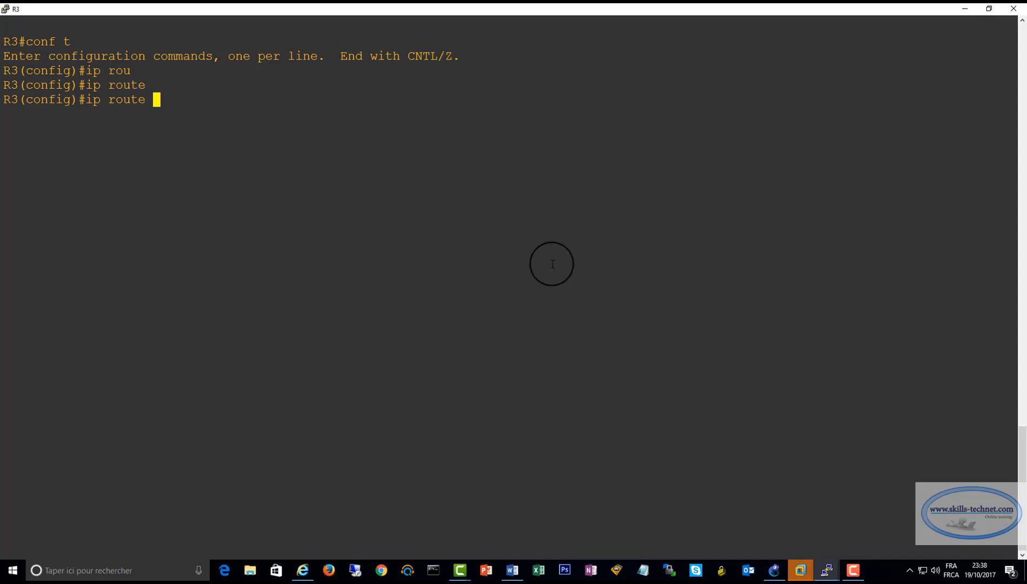
pyautogui.write('12.0.0.0 255.255.255.0 200.0.0.20')
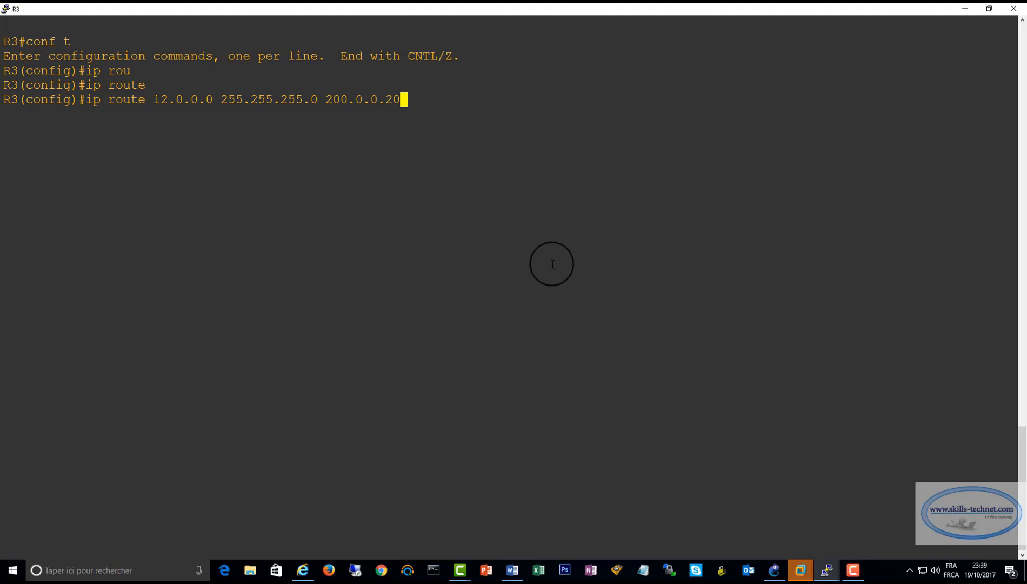
pyautogui.press('Return')
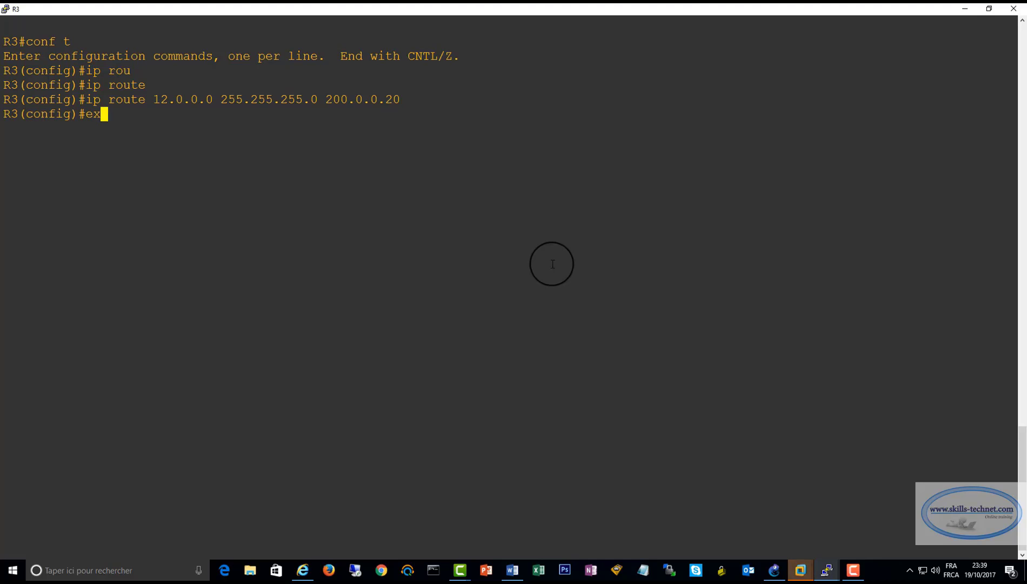
# Exit to privileged mode on R3 and display its routing table with sh ip route
pyautogui.press('Return')
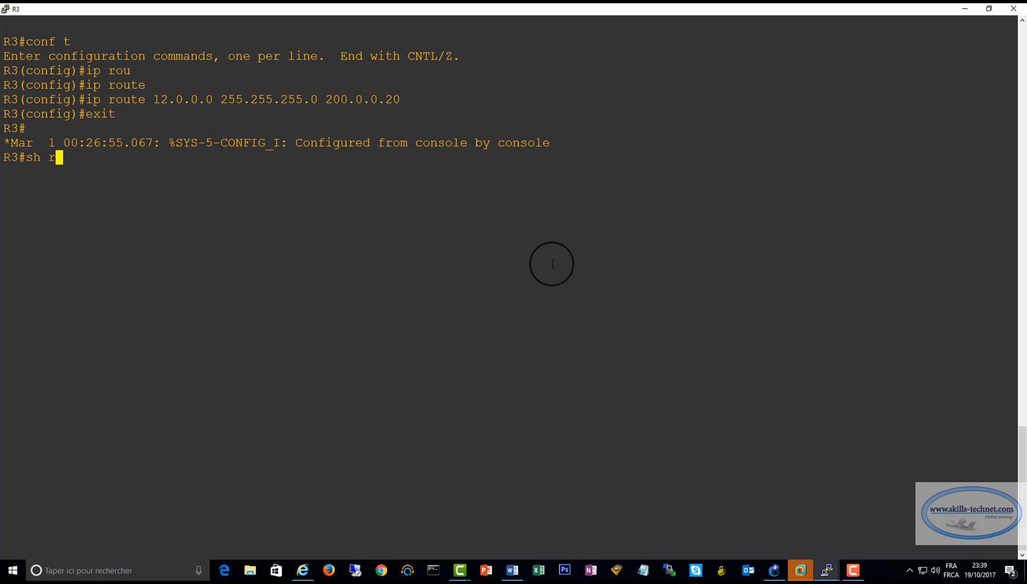
pyautogui.write('sh ip rou')
pyautogui.press('Tab')
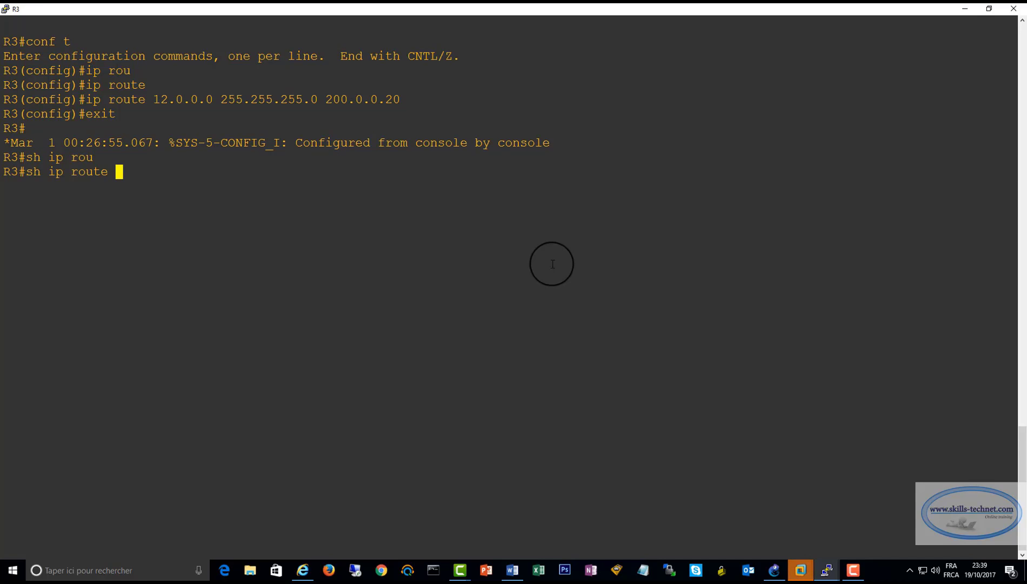
pyautogui.press('Return')
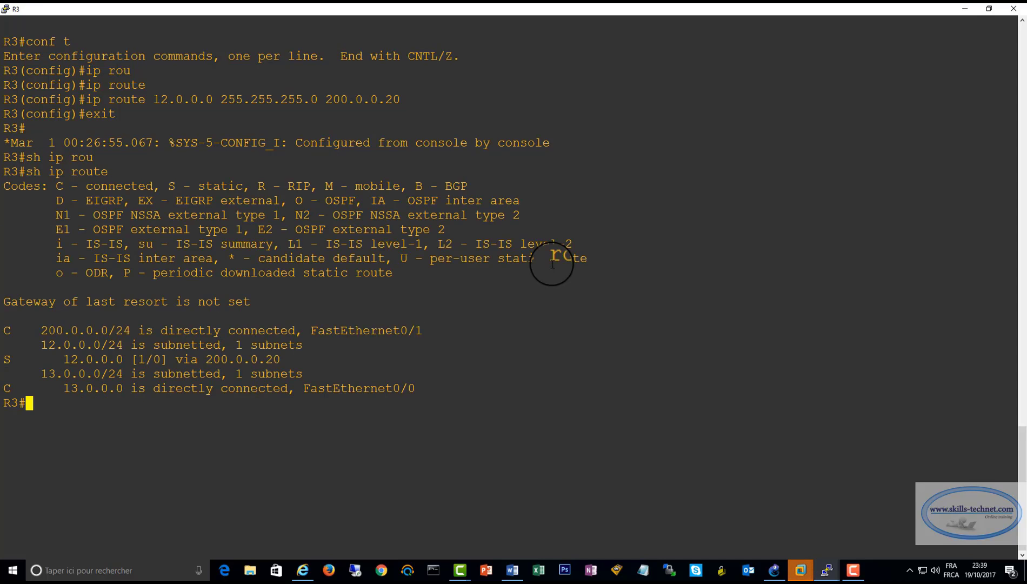
# Examine the static route to 12.0.0.0 and the connected networks in R3's routing table, and switch to the GNS3 topology
pyautogui.doubleClick(8, 359)
pyautogui.moveTo(38, 361); pyautogui.dragTo(288, 354)
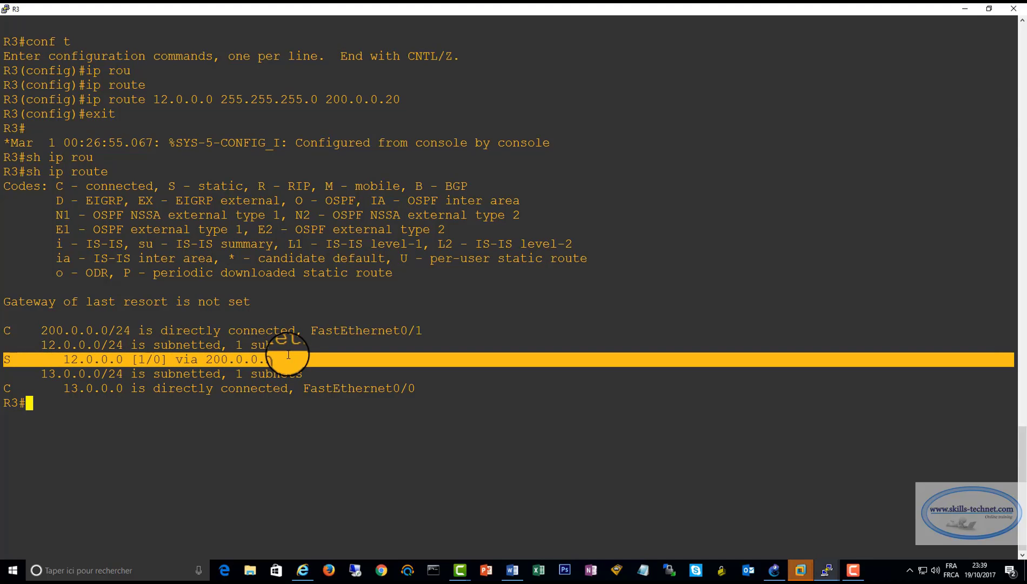
pyautogui.click(64, 358)
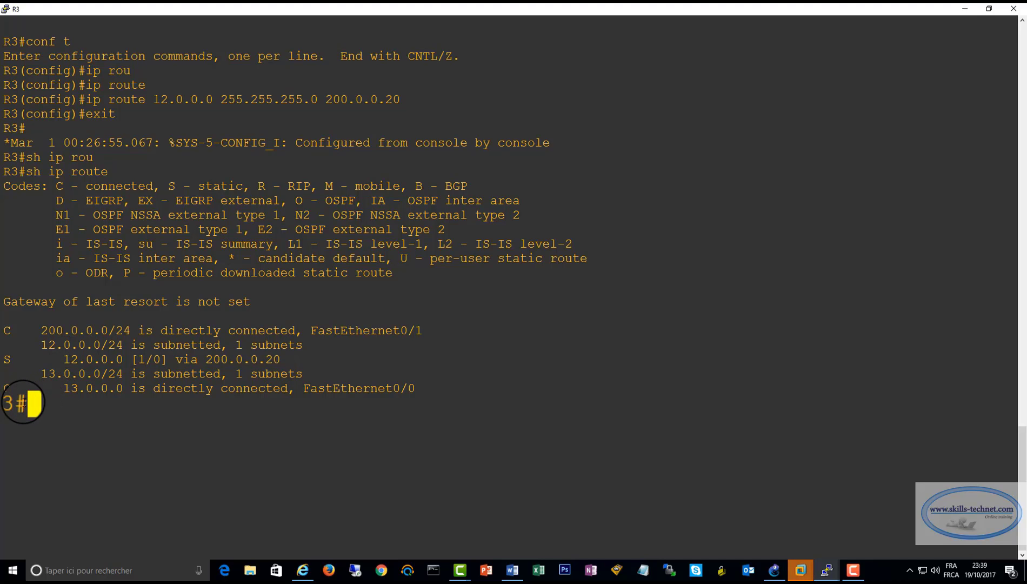
pyautogui.moveTo(5, 332); pyautogui.dragTo(332, 329)
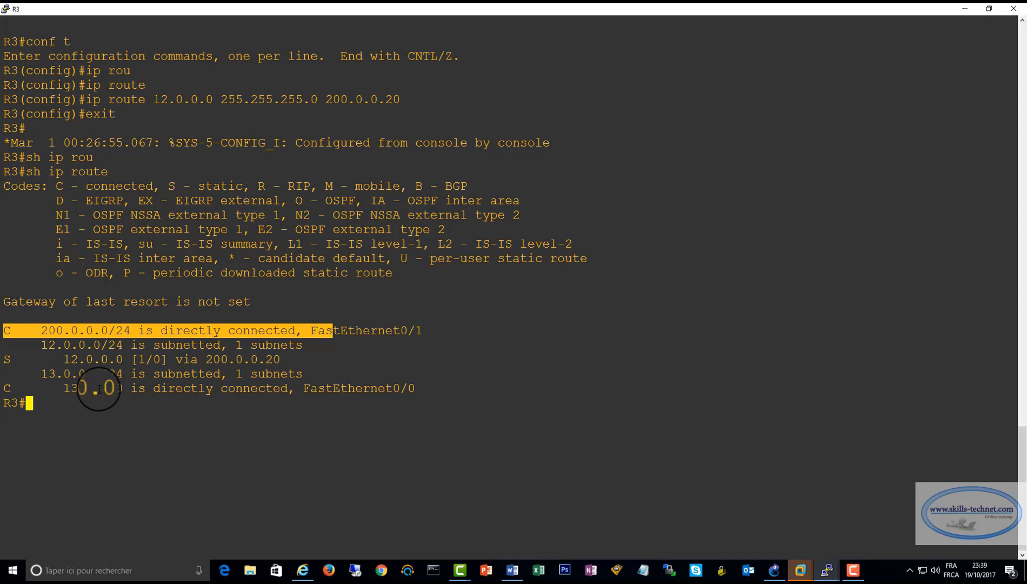
pyautogui.moveTo(64, 388); pyautogui.dragTo(208, 388)
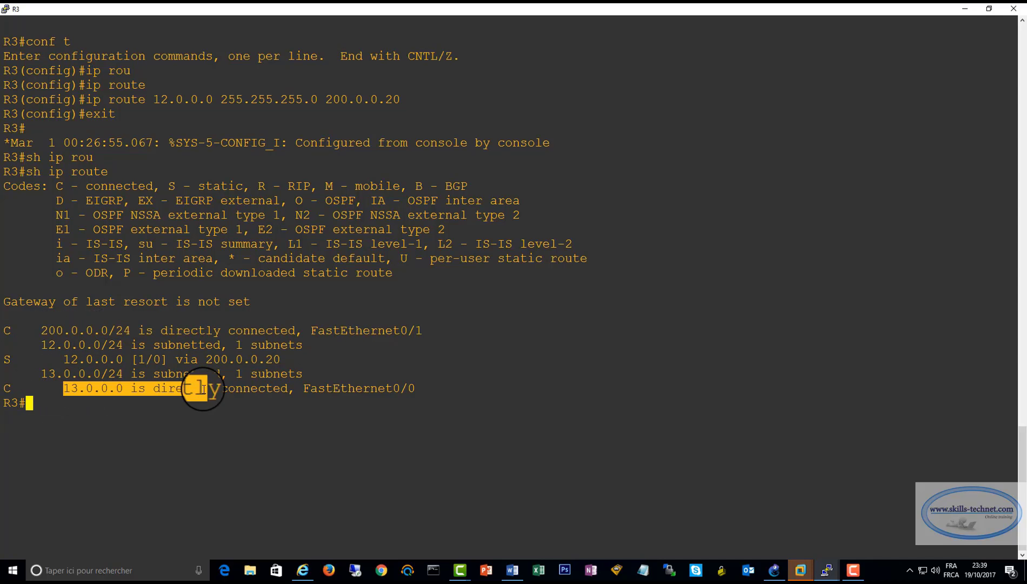
pyautogui.click(772, 569)
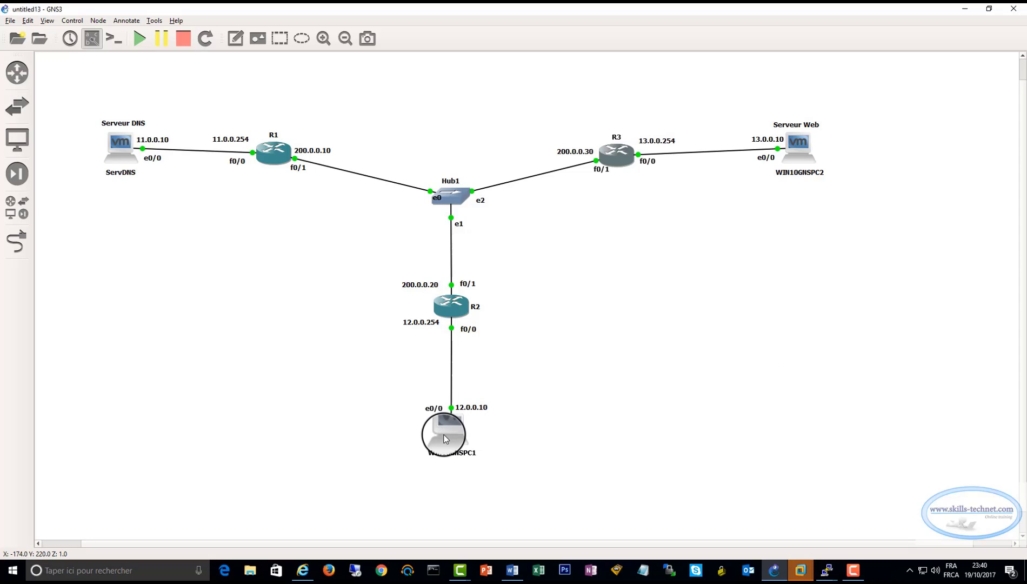
# Switch to VMware, resume the WIN10GNSPC1 virtual machine and sign in to its Windows desktop
pyautogui.moveTo(445, 438)
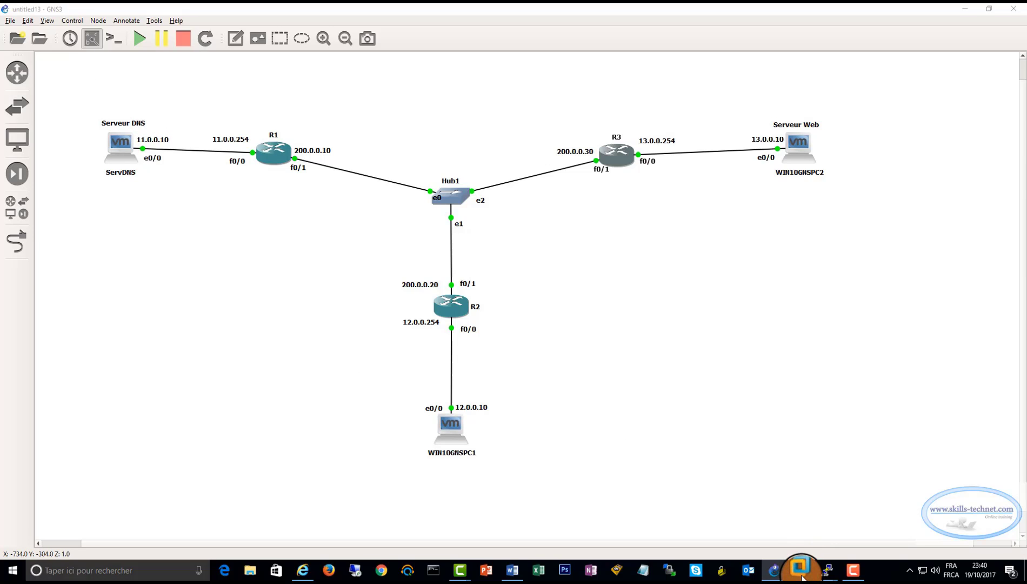
pyautogui.moveTo(801, 575)
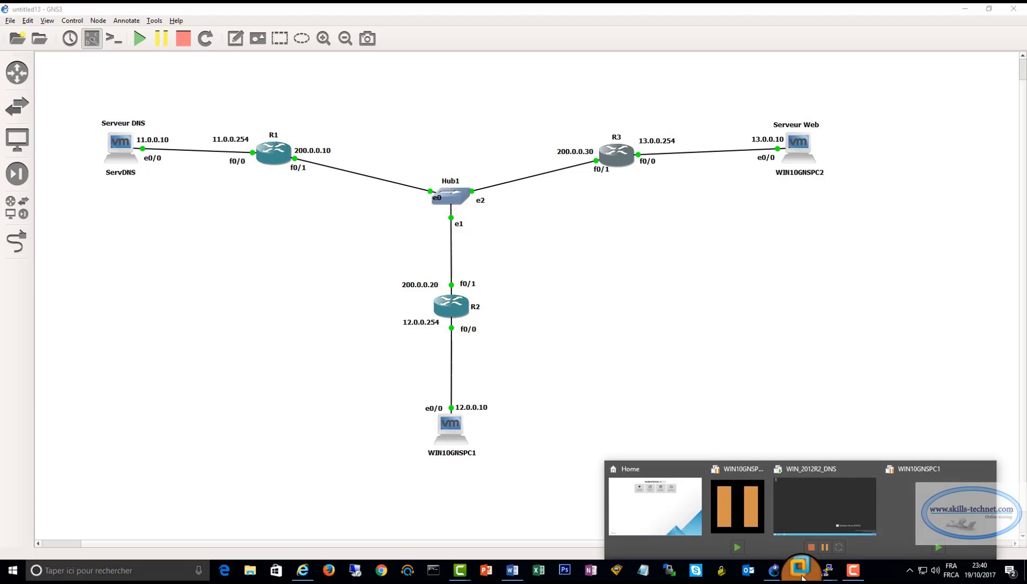
pyautogui.click(928, 492)
pyautogui.click(275, 51)
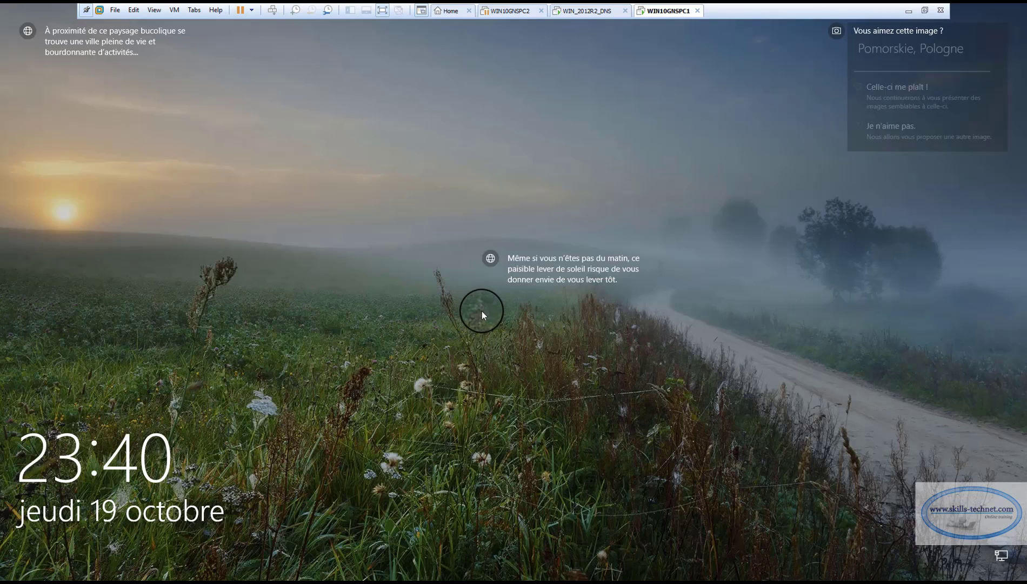
pyautogui.click(461, 320)
pyautogui.click(501, 341)
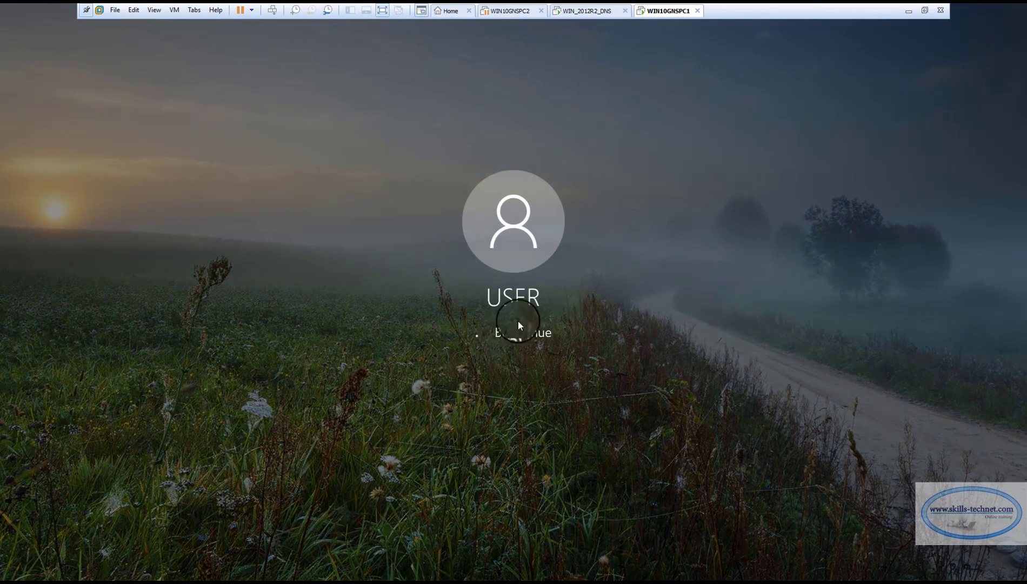
# Open the Internet Protocol version 4 (TCP/IPv4) properties of the Ethernet0 2 connection on WIN10GNSPC1
pyautogui.rightClick(942, 570)
pyautogui.click(930, 556)
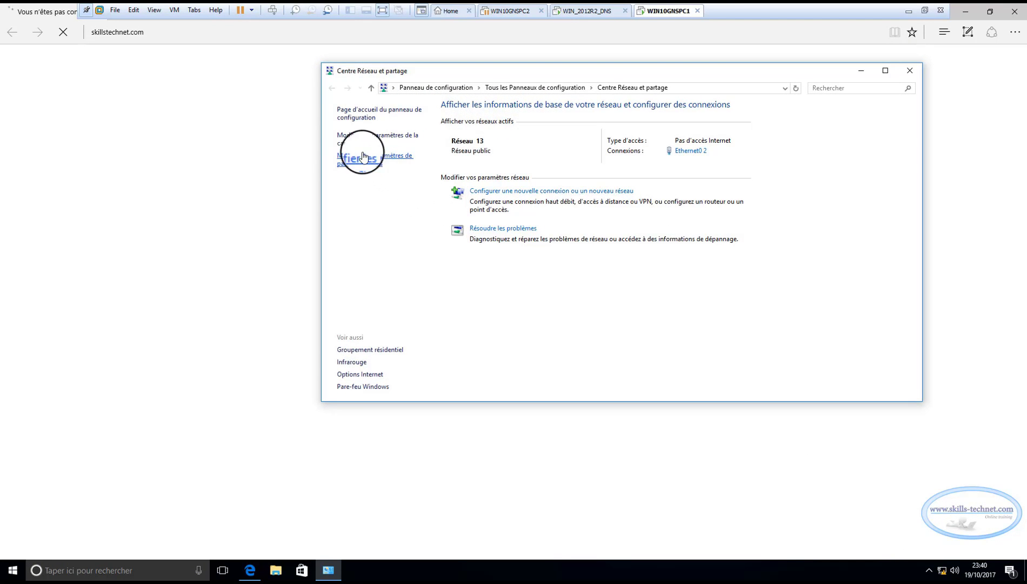
pyautogui.click(350, 141)
pyautogui.rightClick(392, 153)
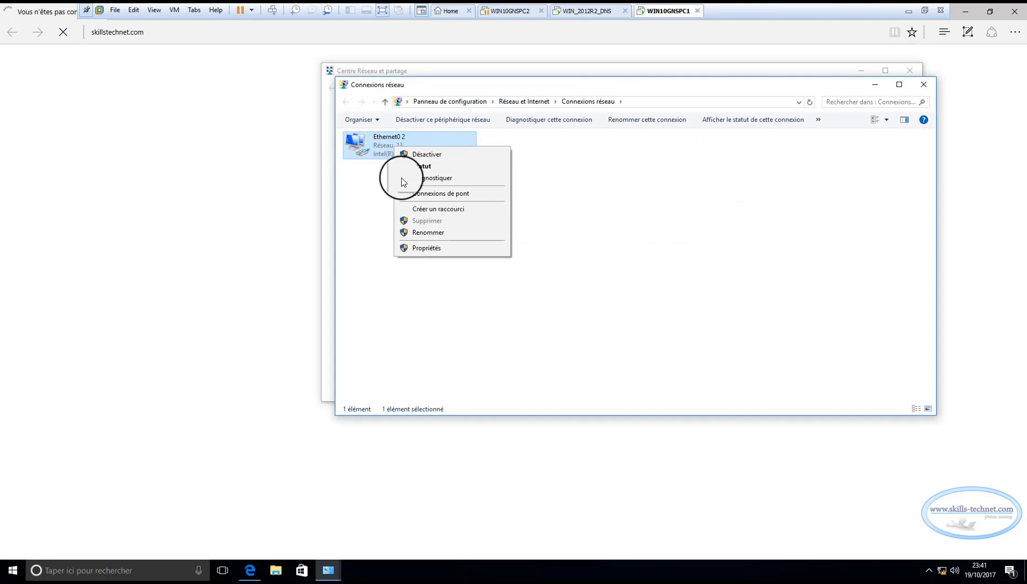
pyautogui.click(421, 252)
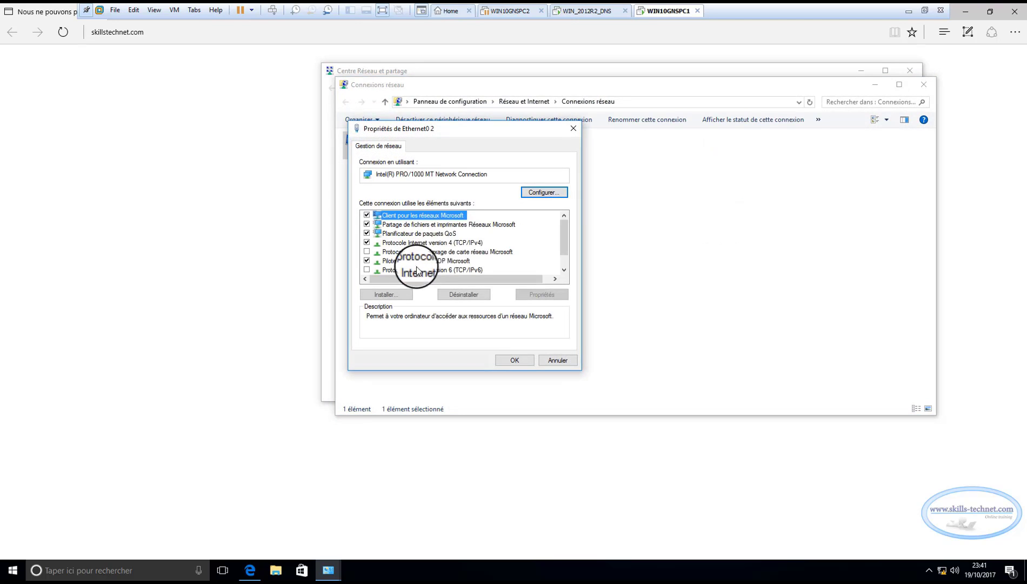
pyautogui.doubleClick(445, 244)
# Check the client's IP address, gateway and preferred DNS server, and close the network settings windows
pyautogui.doubleClick(535, 332)
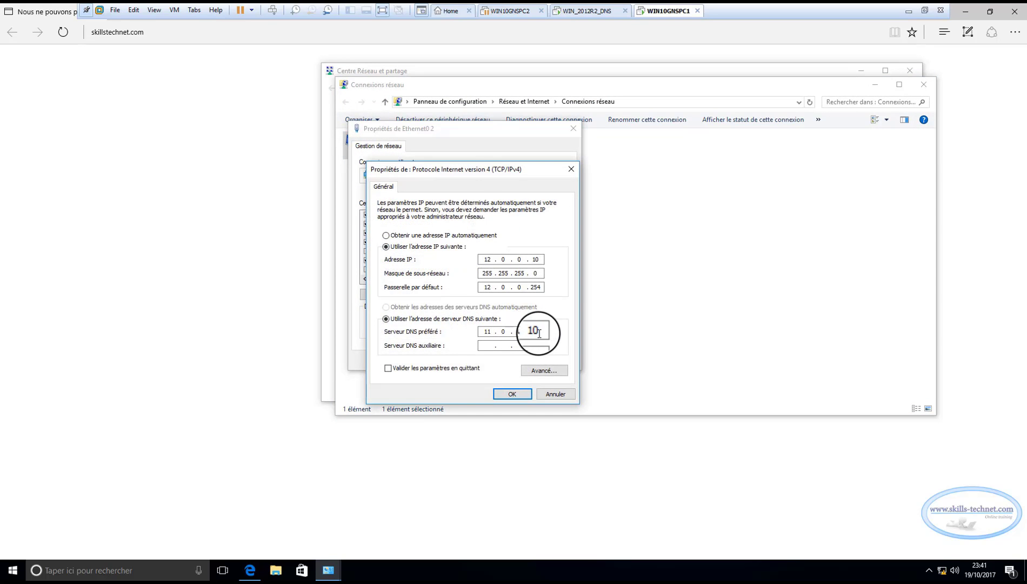
pyautogui.doubleClick(483, 331)
pyautogui.click(493, 331)
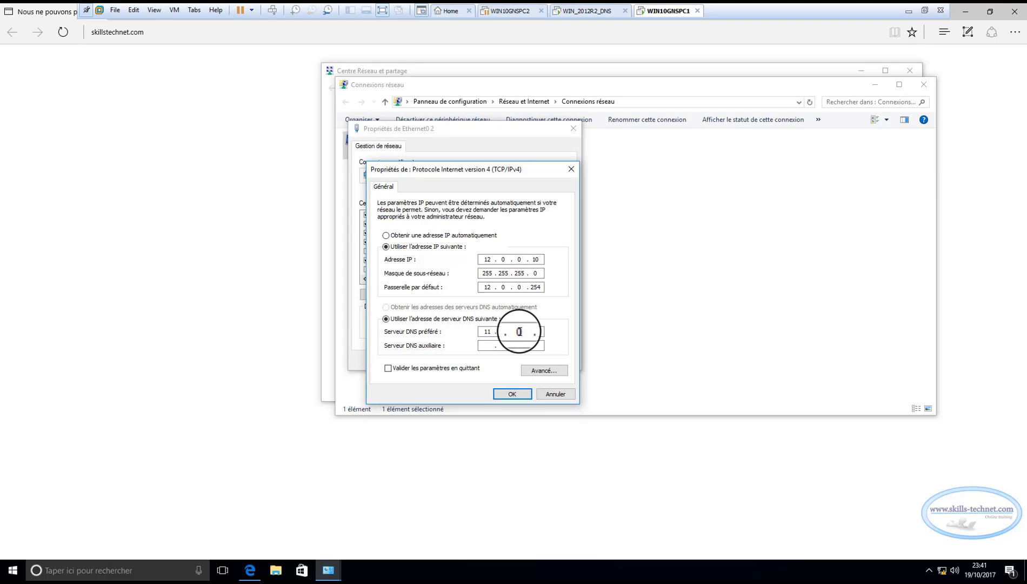
pyautogui.click(512, 395)
pyautogui.click(552, 360)
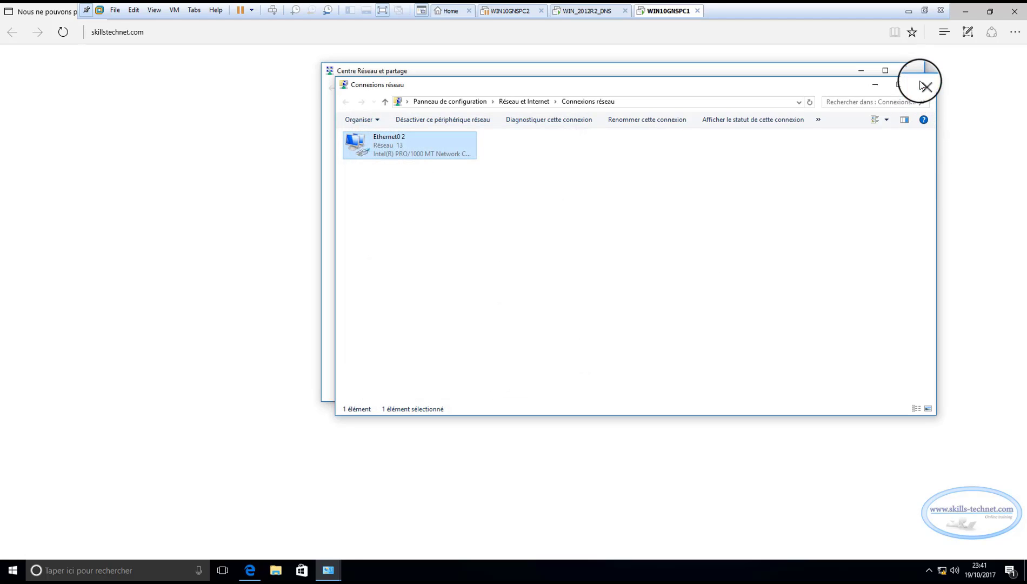
pyautogui.click(921, 85)
pyautogui.click(911, 70)
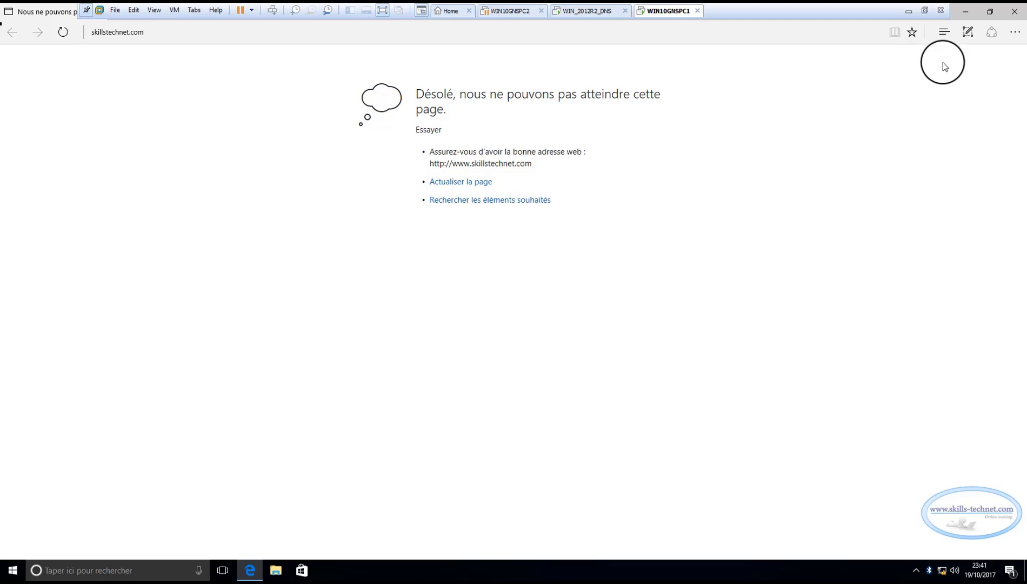
# Resume the WIN10GNSPC2 virtual machine and open a maximized command prompt on WIN10GNSPC1
pyautogui.click(509, 11)
pyautogui.click(288, 53)
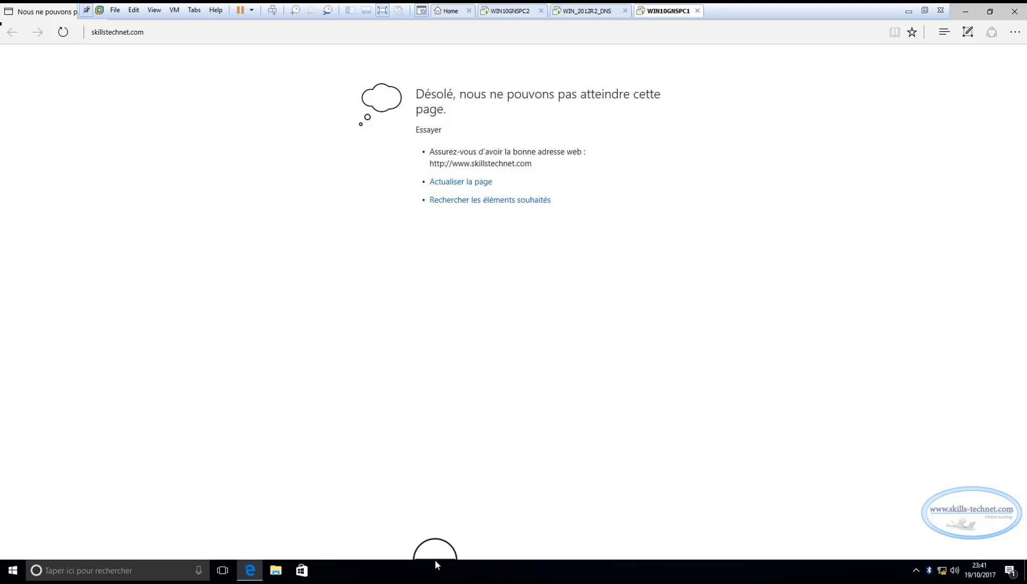
pyautogui.rightClick(13, 570)
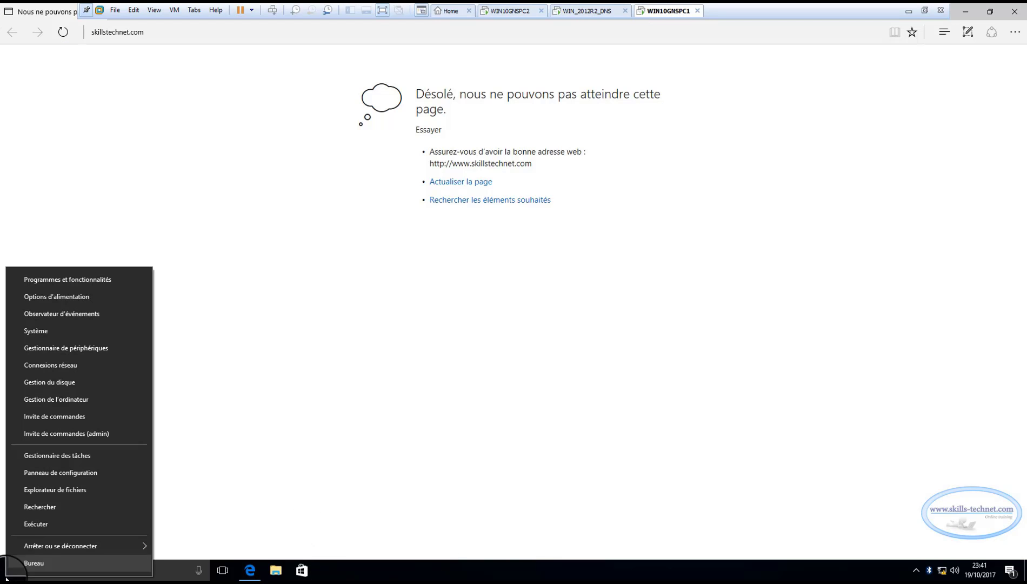
pyautogui.click(36, 522)
pyautogui.click(143, 535)
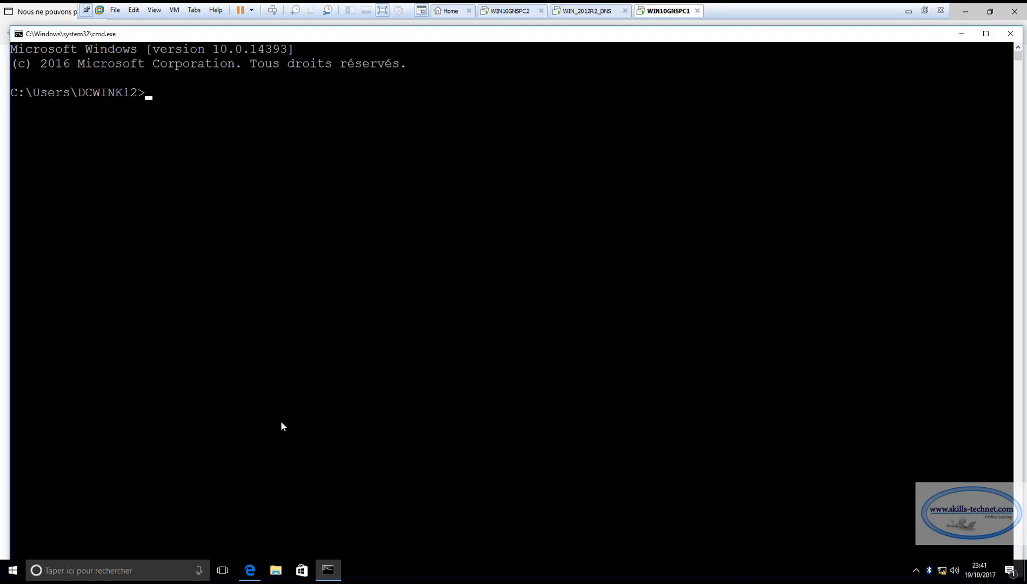
pyautogui.doubleClick(543, 37)
# Ping the DNS server at 11.0.0.10 from the WIN10GNSPC1 command prompt
pyautogui.write('pi')
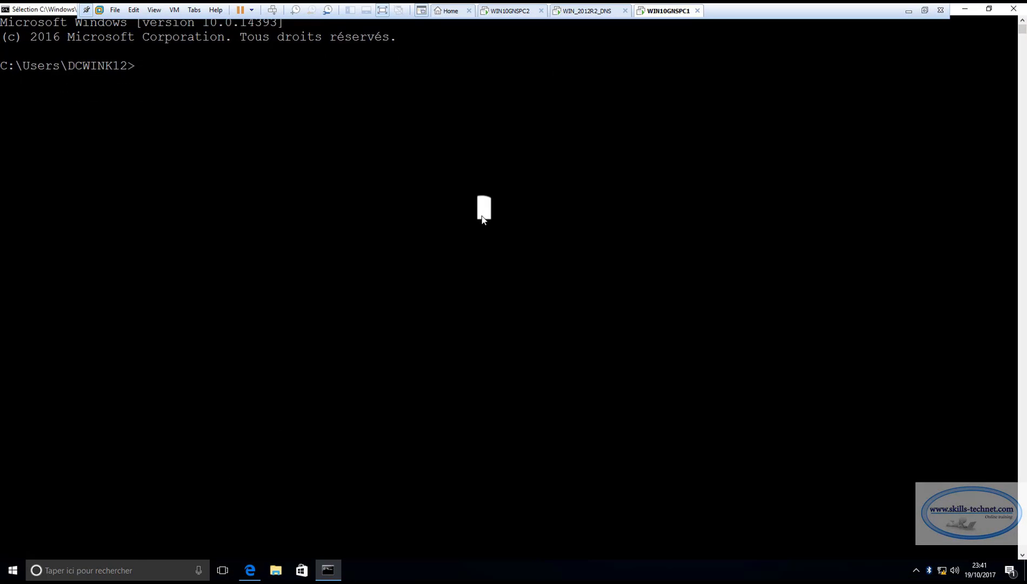
pyautogui.write('ng 1')
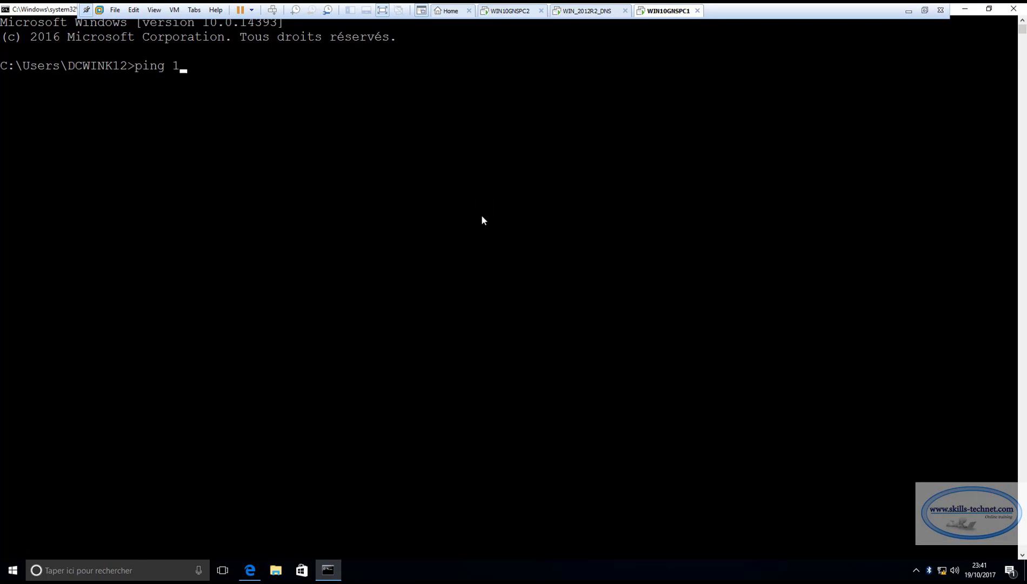
pyautogui.write('1.0.0.10')
pyautogui.press('Return')
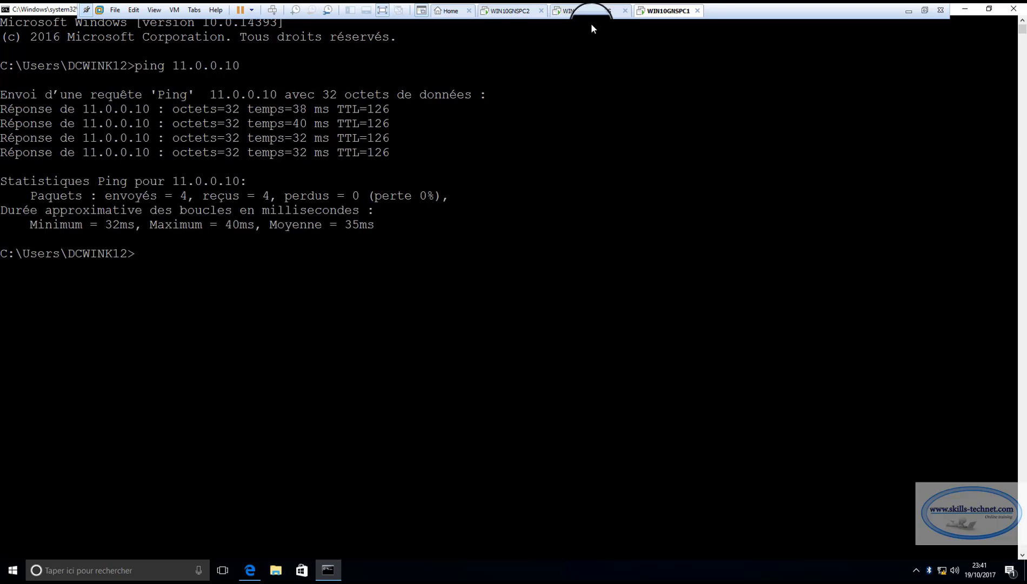
# Switch to the WIN10GNSPC2 virtual machine, sign in to Windows and open a command prompt
pyautogui.click(518, 17)
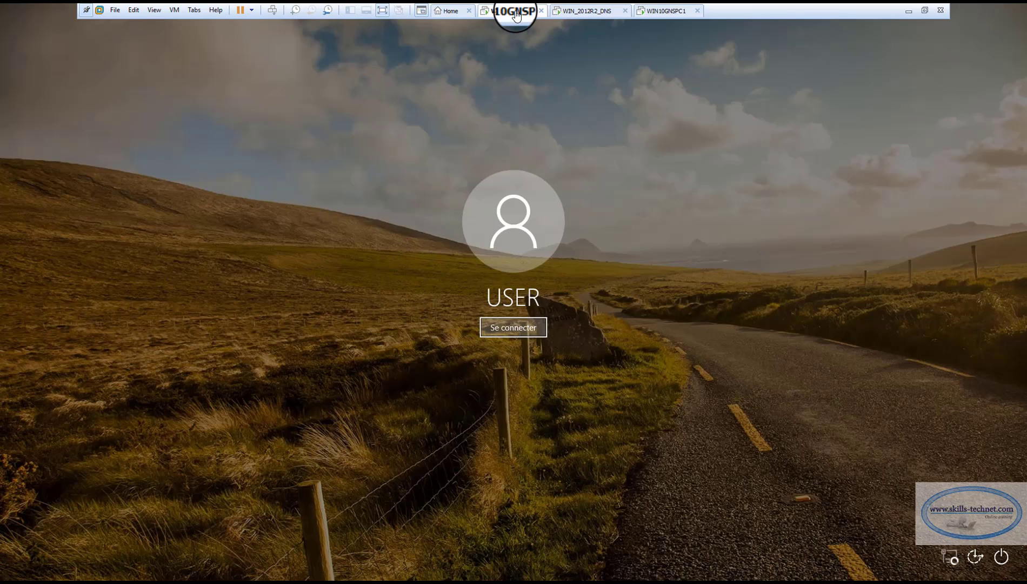
pyautogui.click(517, 327)
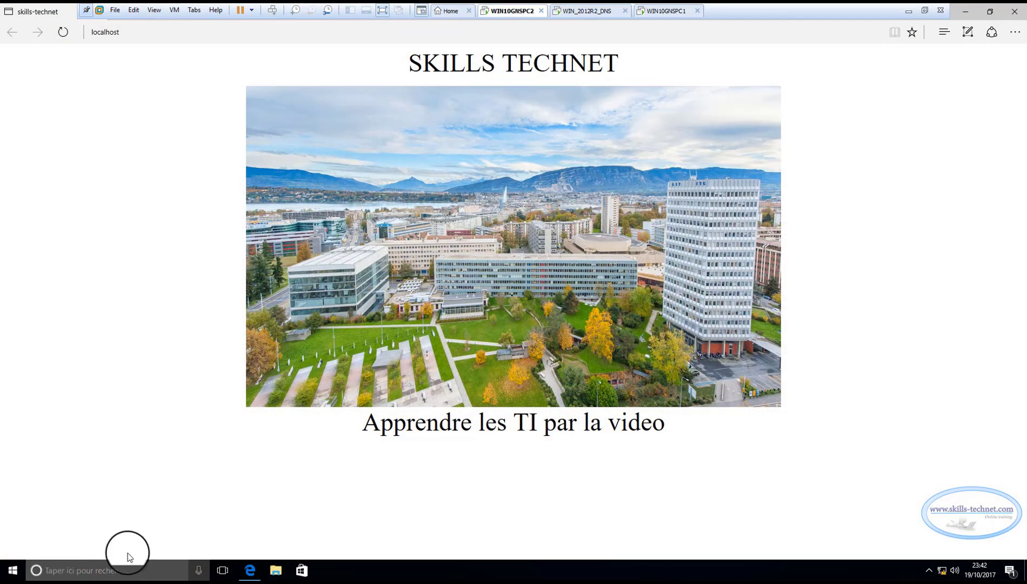
pyautogui.rightClick(9, 576)
pyautogui.click(34, 520)
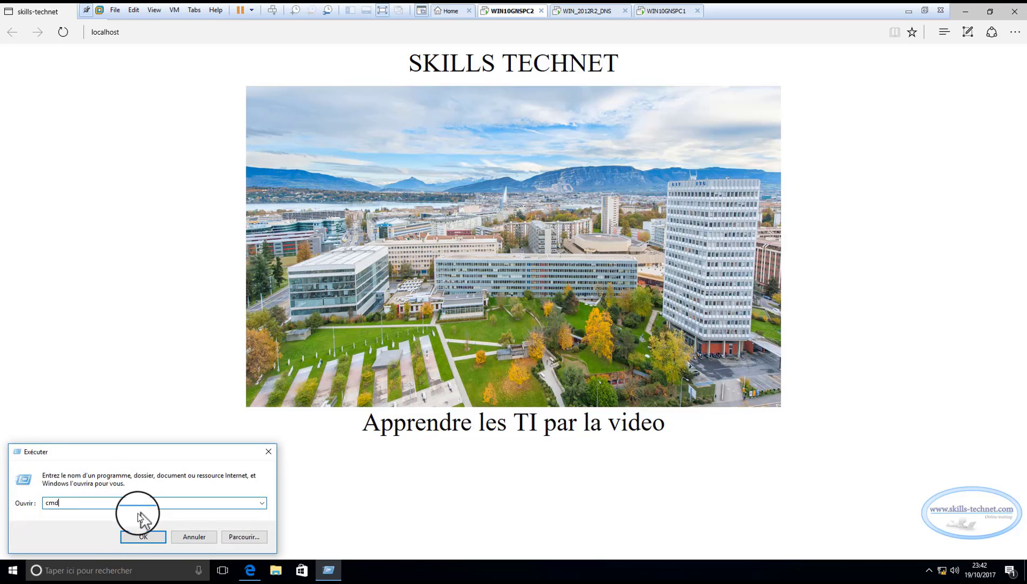
pyautogui.click(144, 537)
pyautogui.click(312, 273)
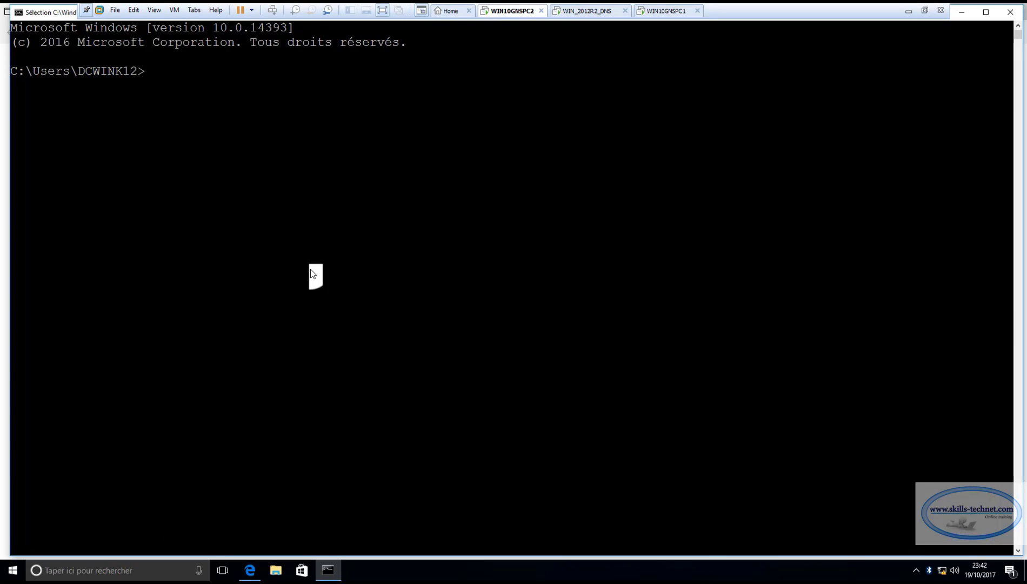
# Ping the client at 12.0.0.10 from the WIN10GNSPC2 web server
pyautogui.write('p')
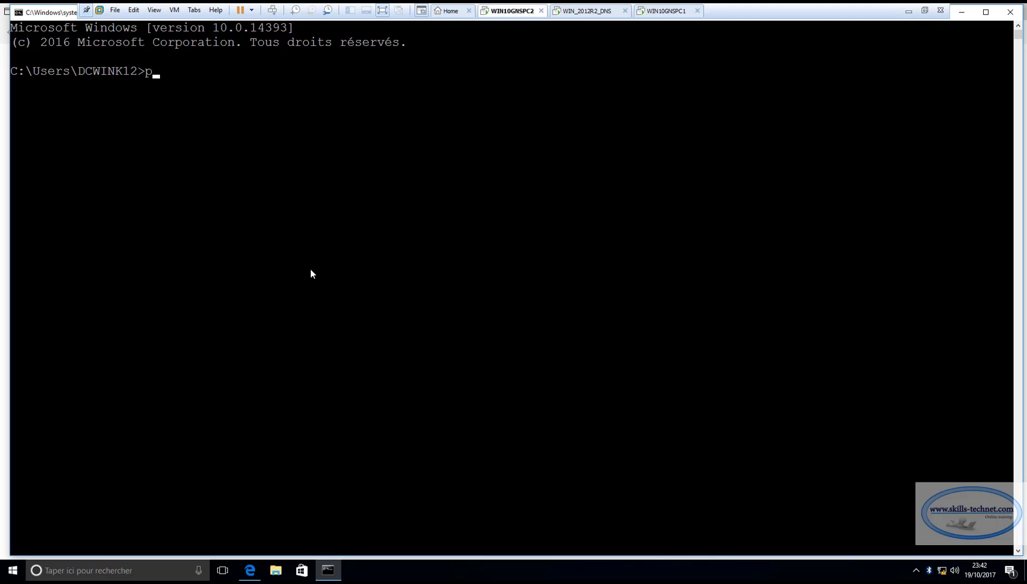
pyautogui.write('ing 12.0.0.10')
pyautogui.press('Return')
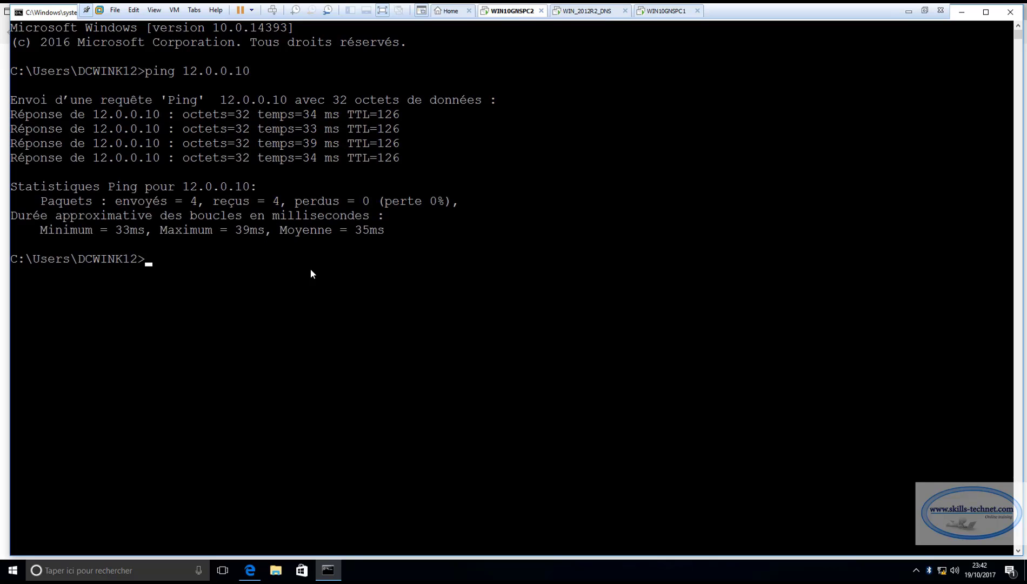
# Switch to the WIN_2012R2_DNS virtual machine and run cmd to open a command prompt
pyautogui.click(593, 12)
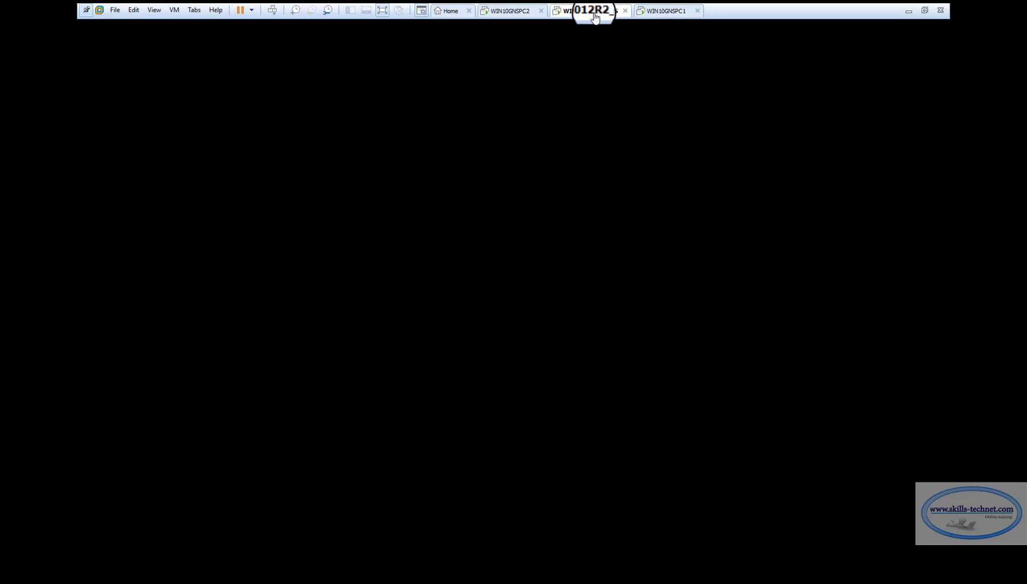
pyautogui.rightClick(11, 568)
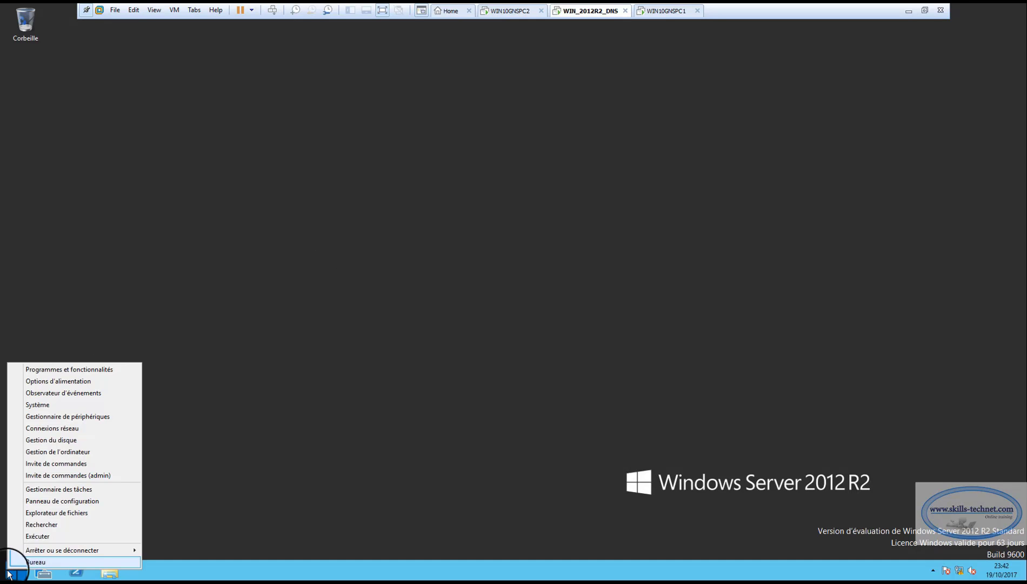
pyautogui.click(39, 533)
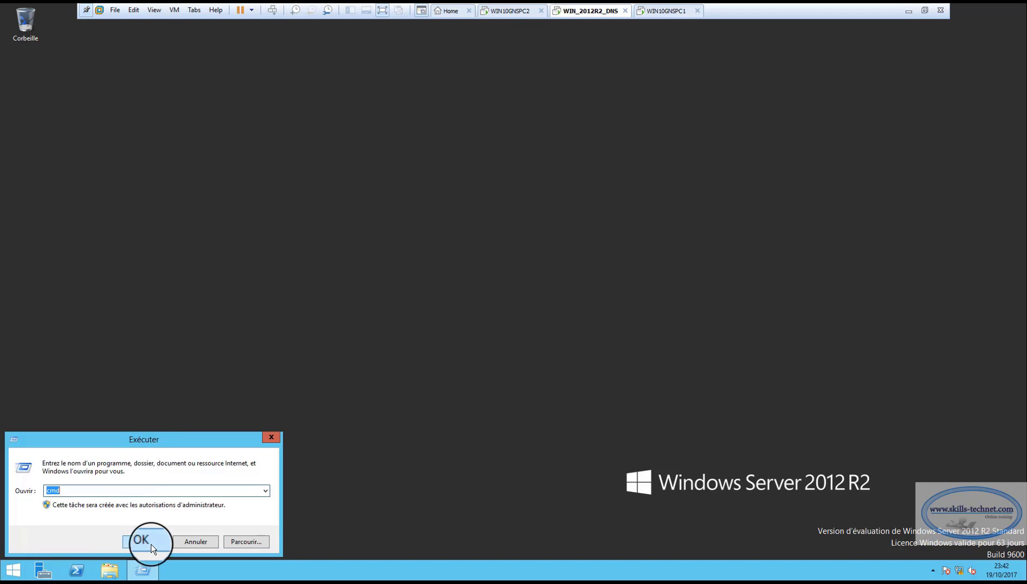
pyautogui.click(150, 544)
# Ping the client at 12.0.0.10 from the DNS server and close the command prompt
pyautogui.write('pi')
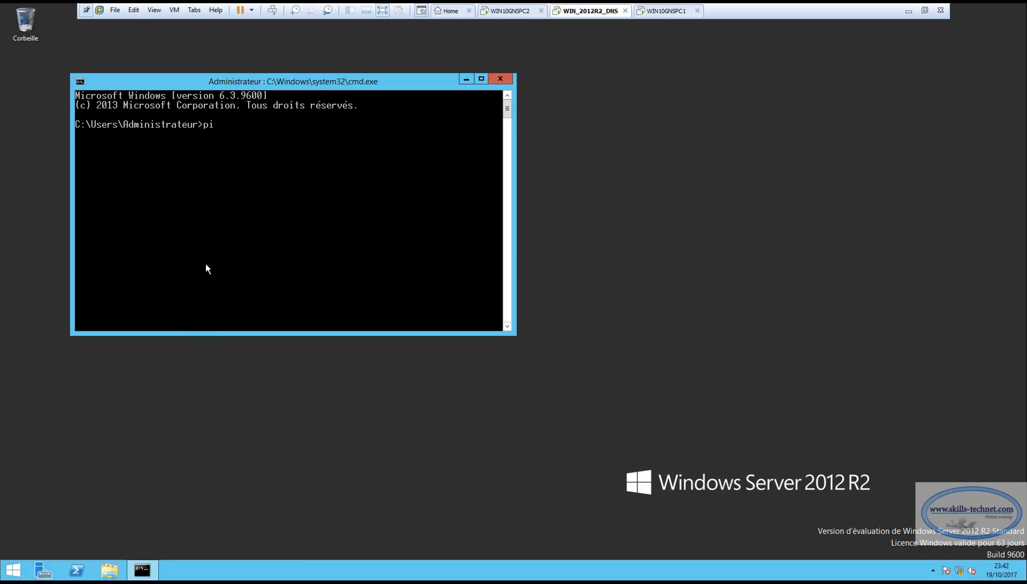
pyautogui.write('ng 12.0.0.')
pyautogui.write('25')
pyautogui.press('BackSpace')
pyautogui.press('BackSpace')
pyautogui.write('10')
pyautogui.press('Return')
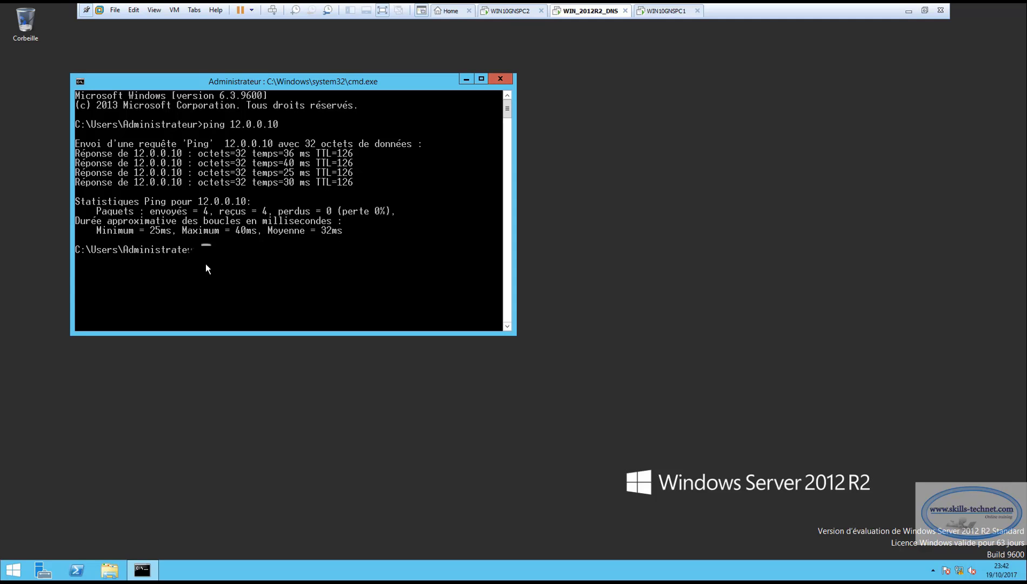
pyautogui.click(498, 78)
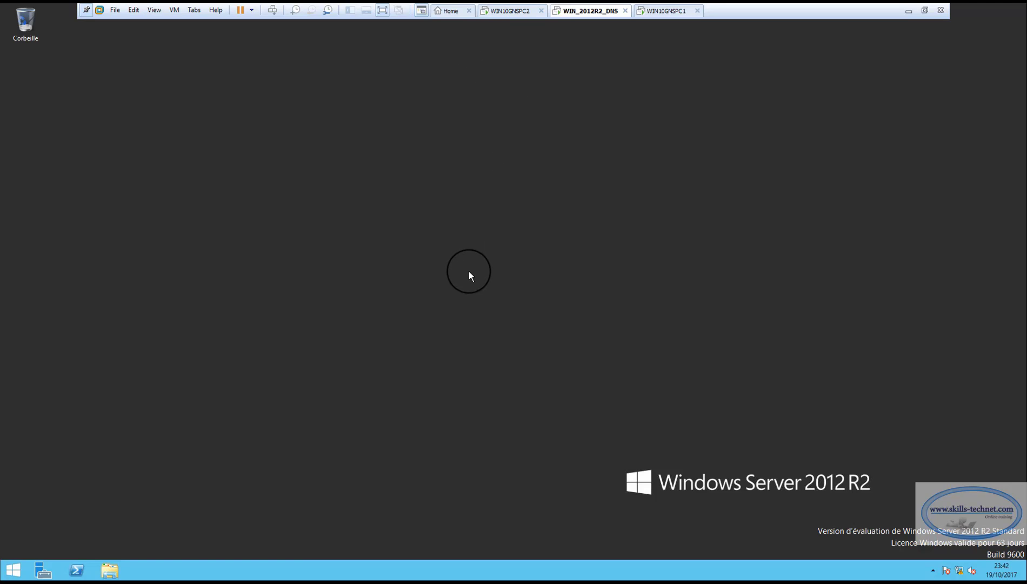
pyautogui.click(682, 12)
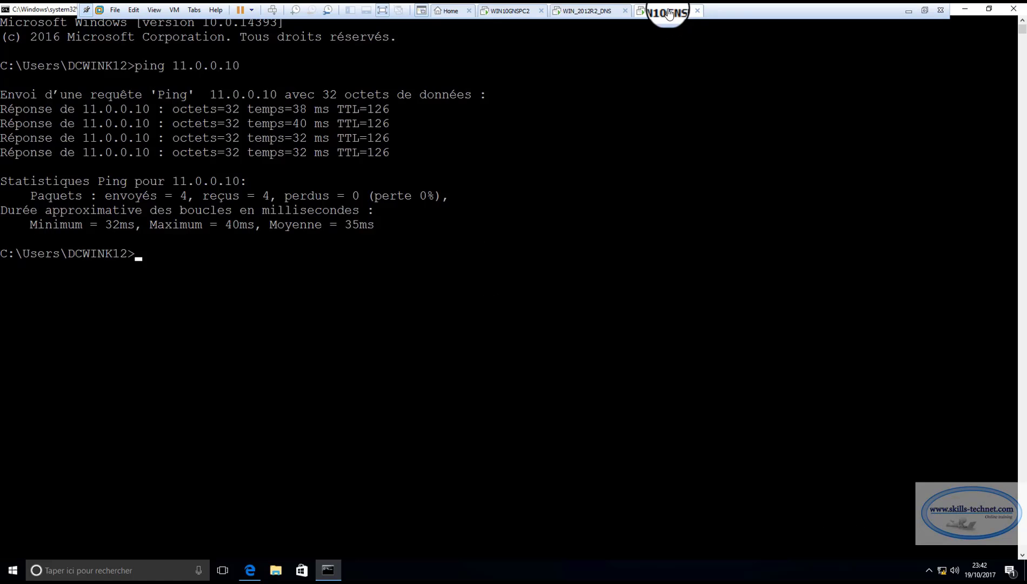
pyautogui.click(1020, 11)
pyautogui.click(155, 31)
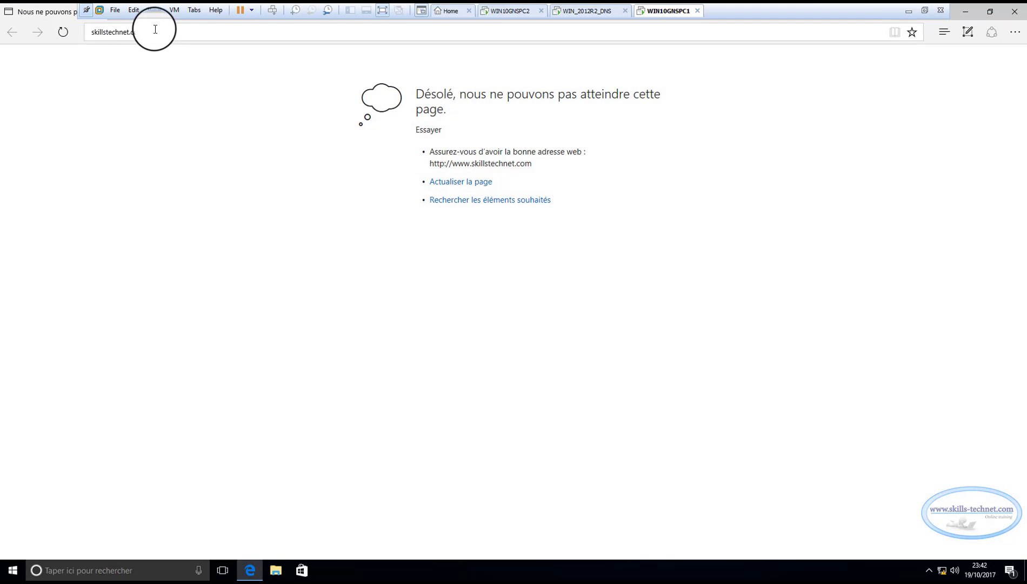
pyautogui.click(126, 32)
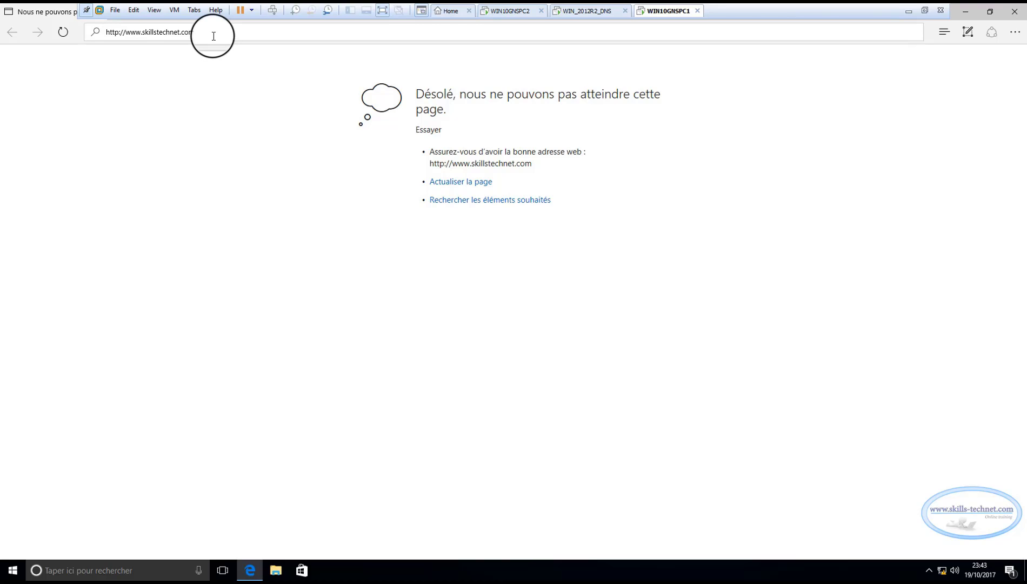
pyautogui.press('Return')
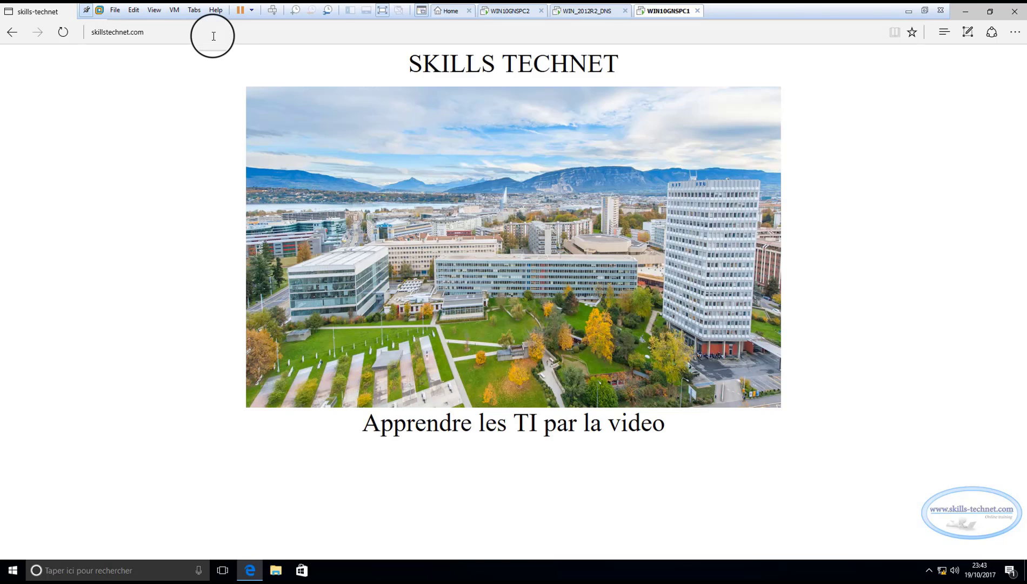